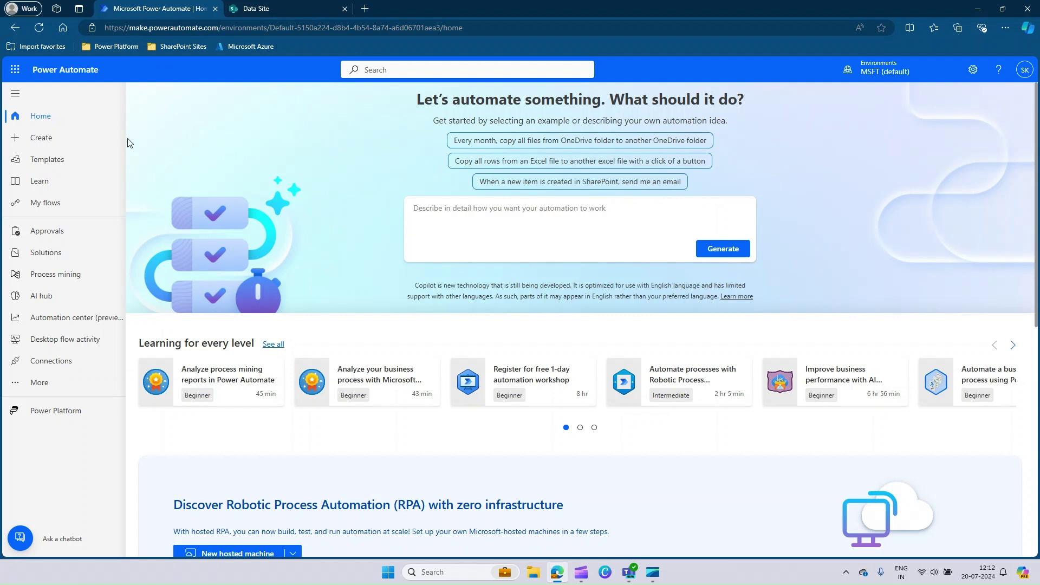
# - Start a new scheduled cloud flow named 'Active employee extracts'
pyautogui.click(41, 138)
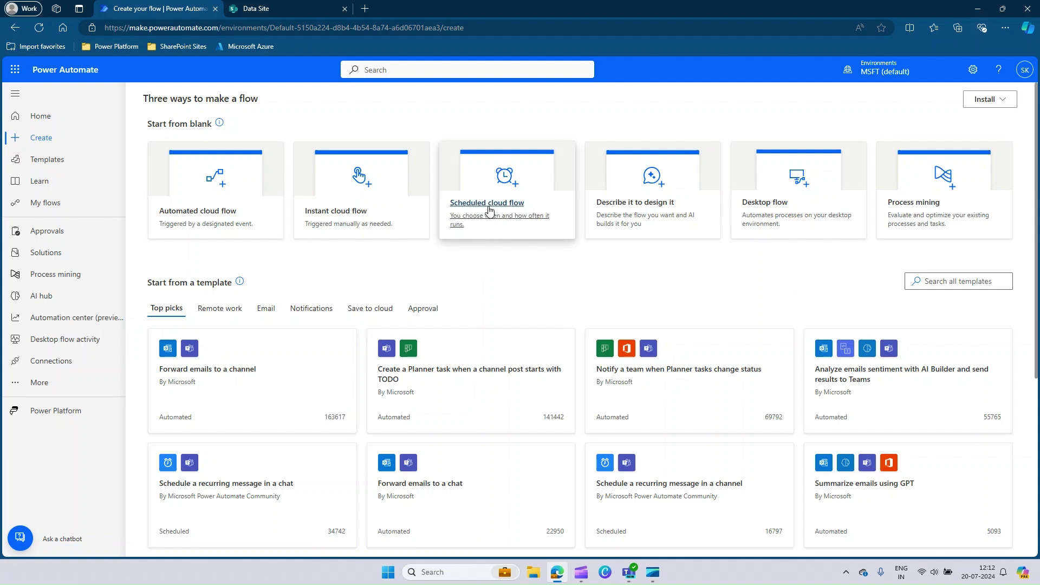
pyautogui.click(489, 210)
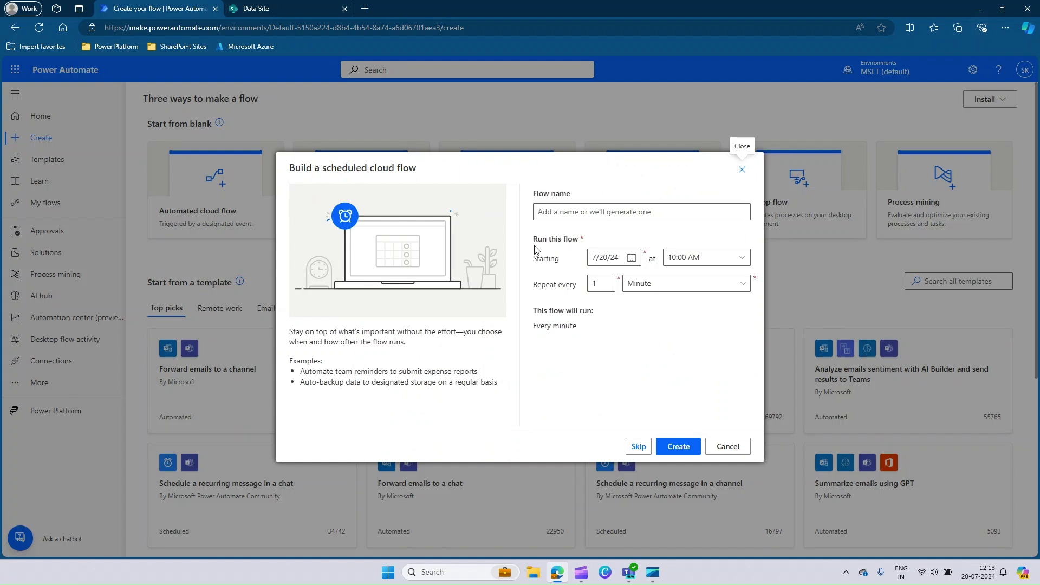
pyautogui.click(560, 219)
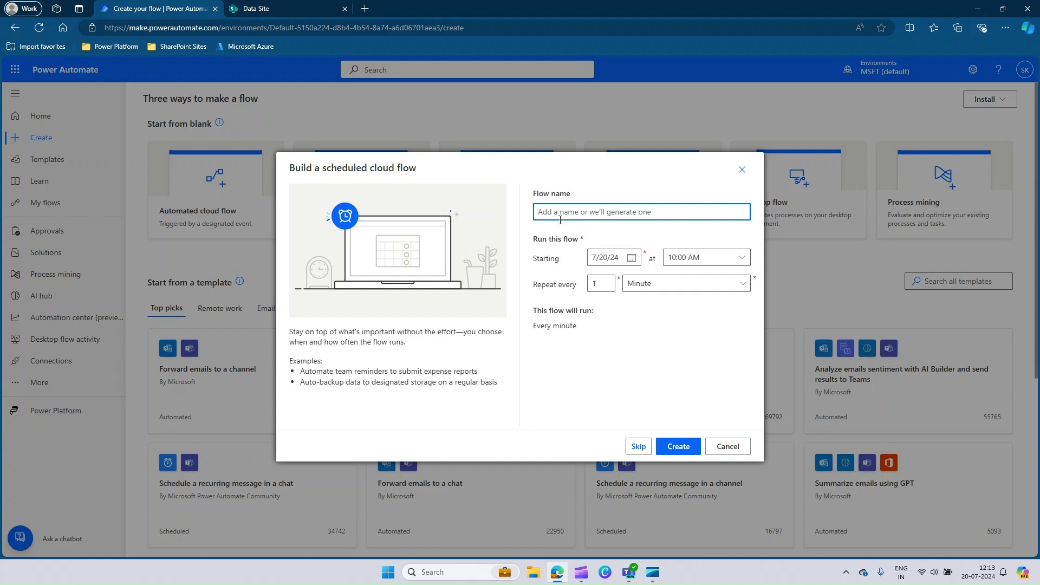
pyautogui.write('Active employee extracts')
# - Set the schedule to repeat every 1 week on Monday only
pyautogui.click(664, 292)
pyautogui.click(638, 316)
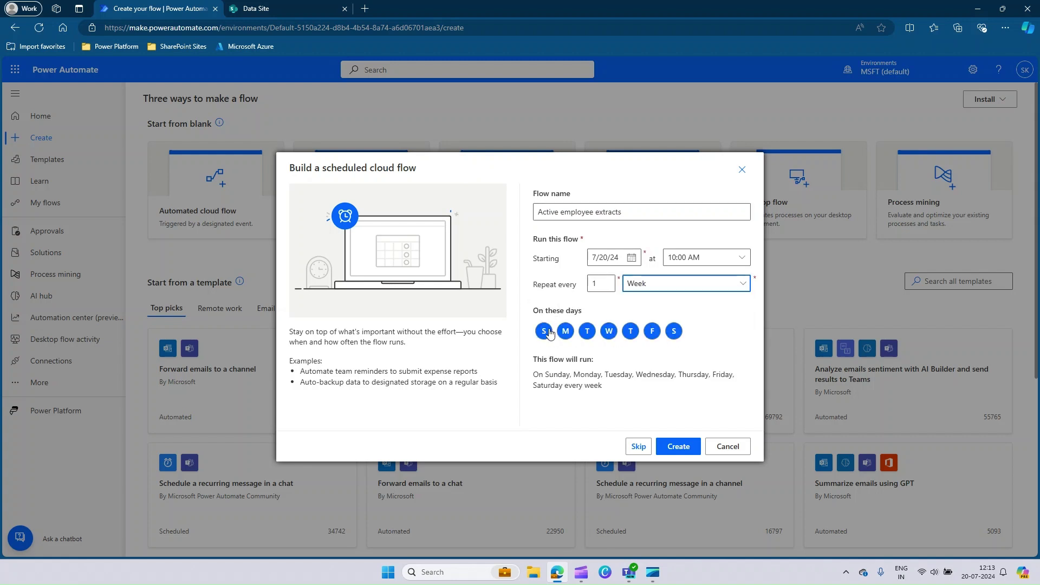
pyautogui.click(545, 332)
pyautogui.click(589, 335)
pyautogui.click(609, 332)
pyautogui.click(631, 331)
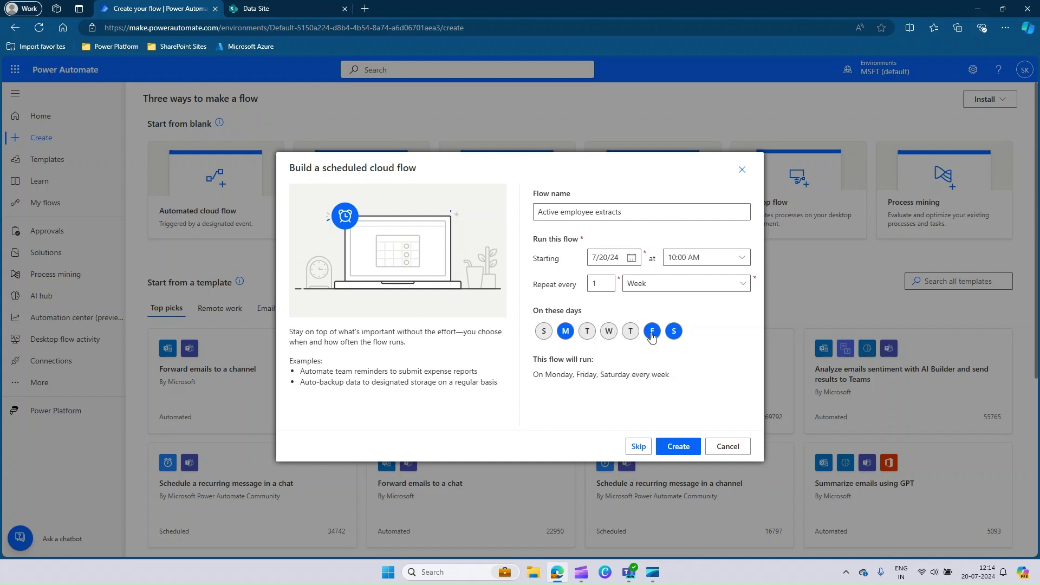
pyautogui.click(652, 331)
pyautogui.click(674, 331)
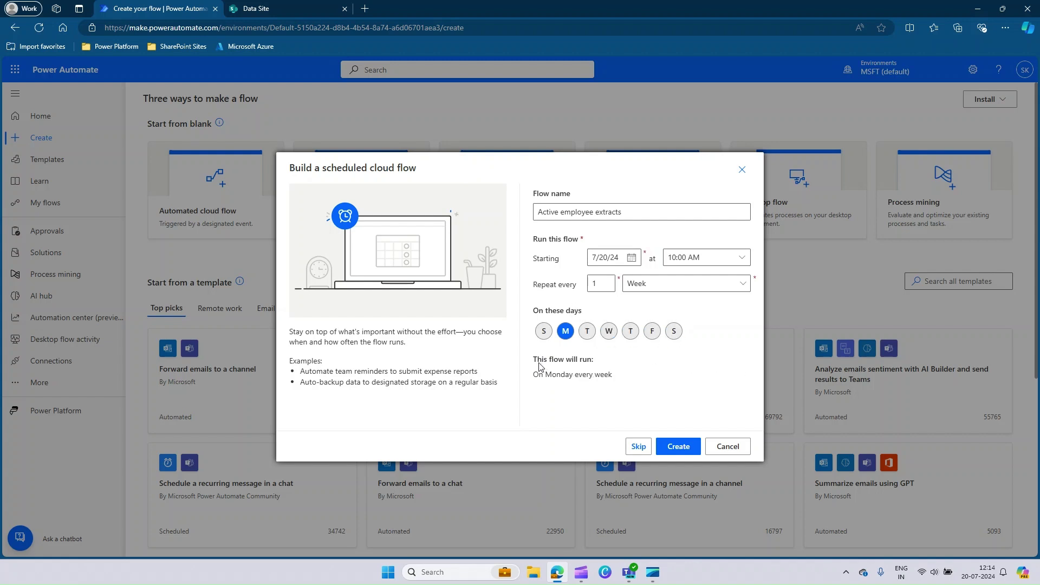
pyautogui.moveTo(537, 360); pyautogui.dragTo(596, 361)
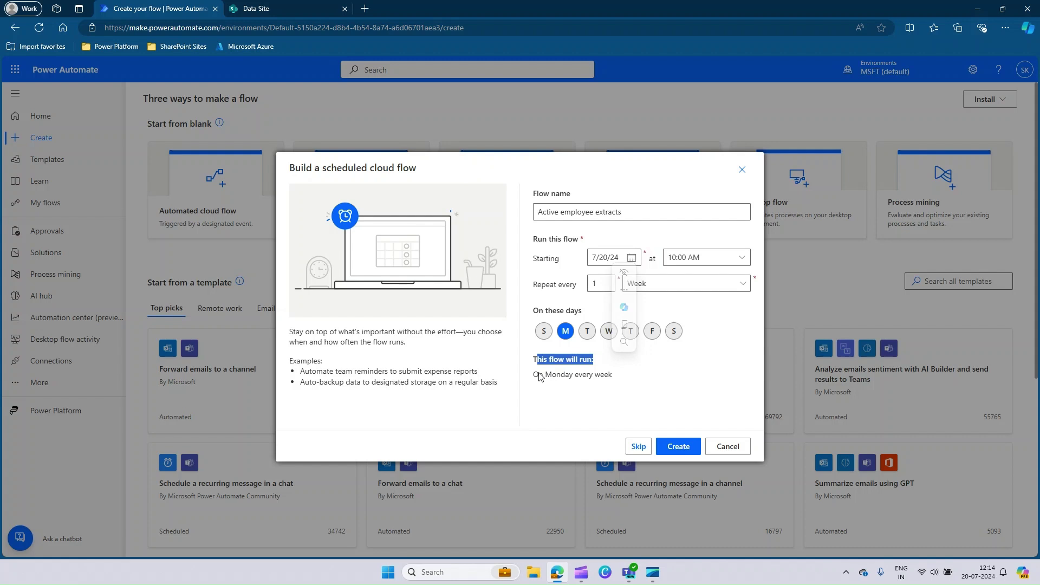
pyautogui.moveTo(540, 377); pyautogui.dragTo(613, 378)
pyautogui.click(656, 381)
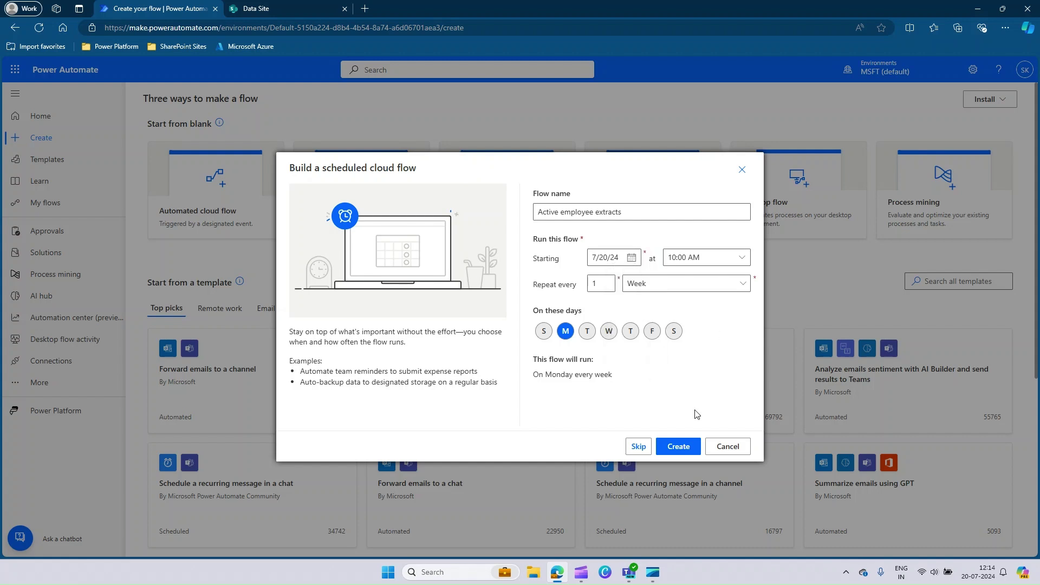
# - Create the scheduled flow and switch from the new designer to the classic designer
pyautogui.click(679, 447)
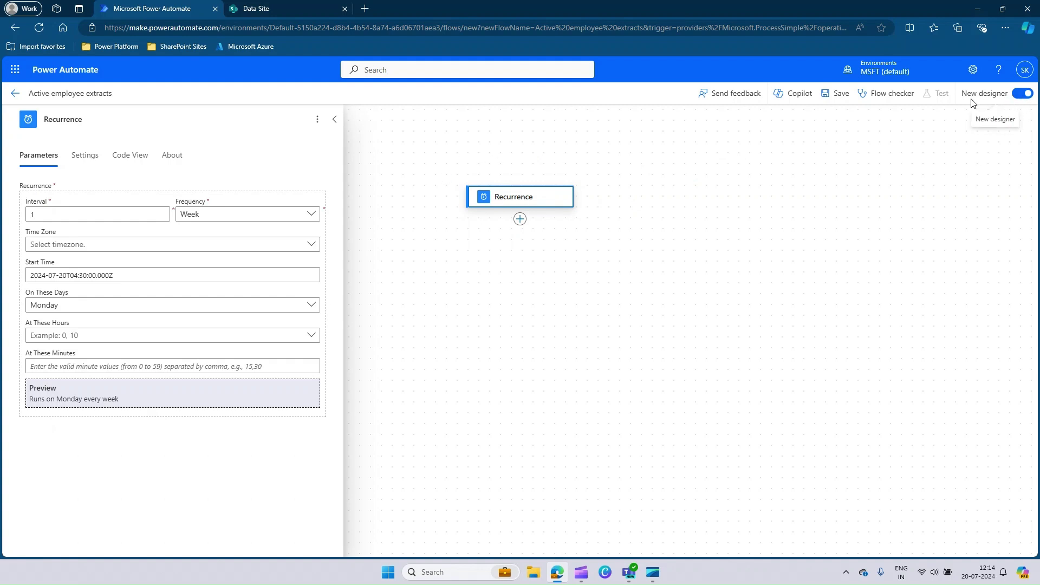
pyautogui.click(1019, 96)
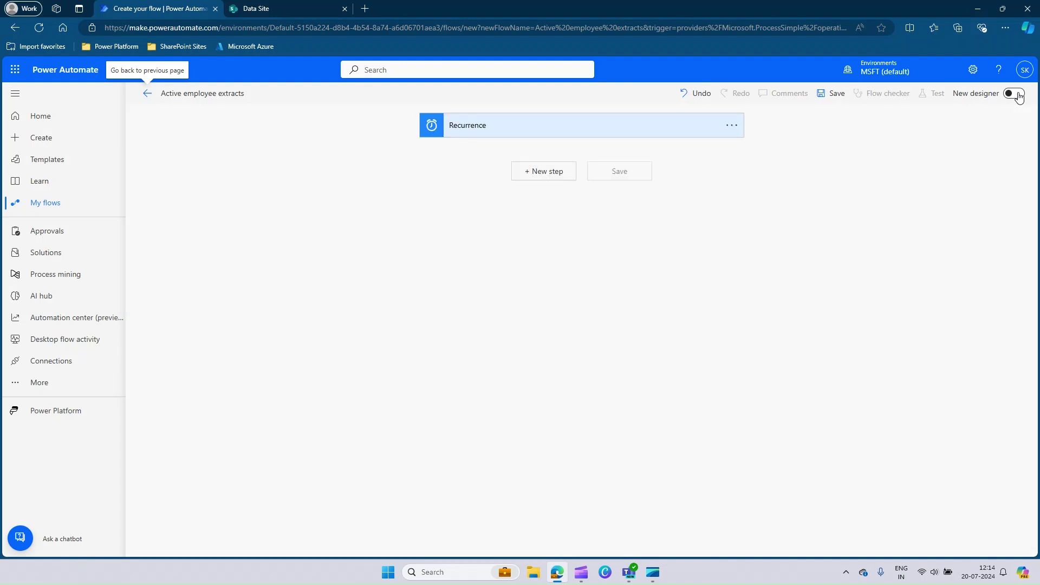
# - In the Recurrence advanced options, set the run hour to 9
pyautogui.click(524, 130)
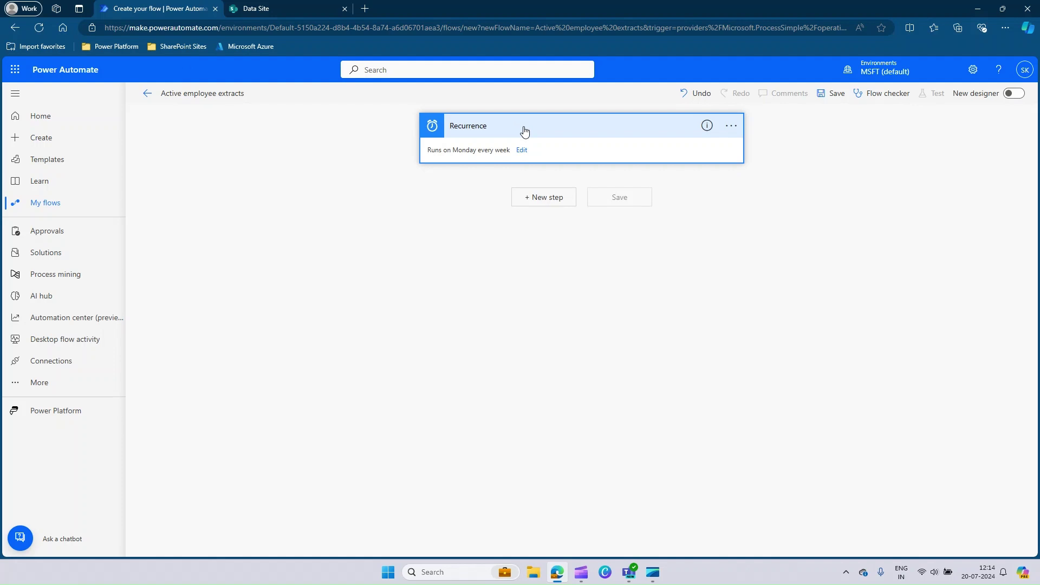
pyautogui.moveTo(428, 150); pyautogui.dragTo(514, 154)
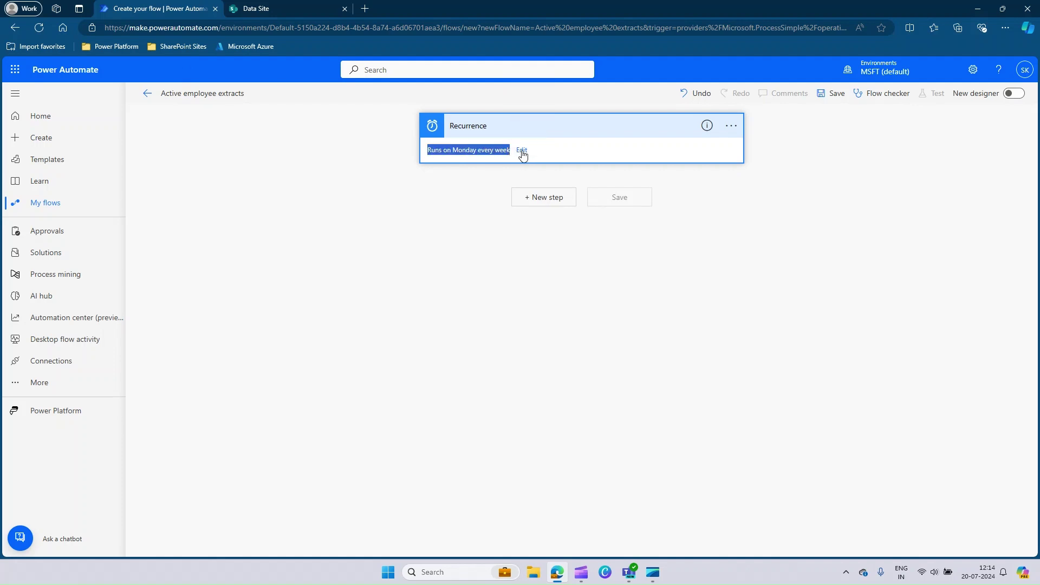
pyautogui.click(521, 152)
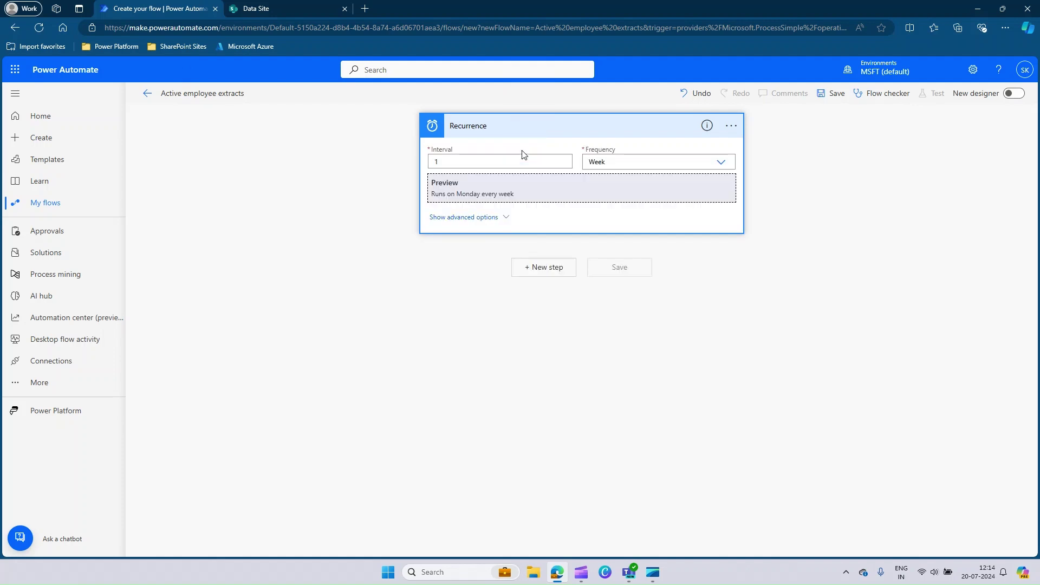
pyautogui.click(472, 222)
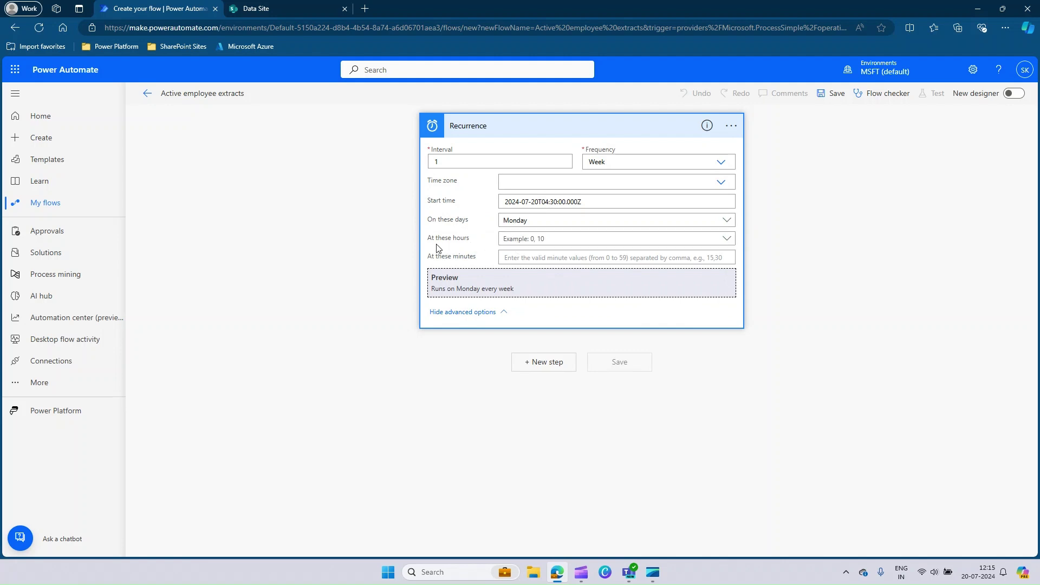
pyautogui.doubleClick(444, 163)
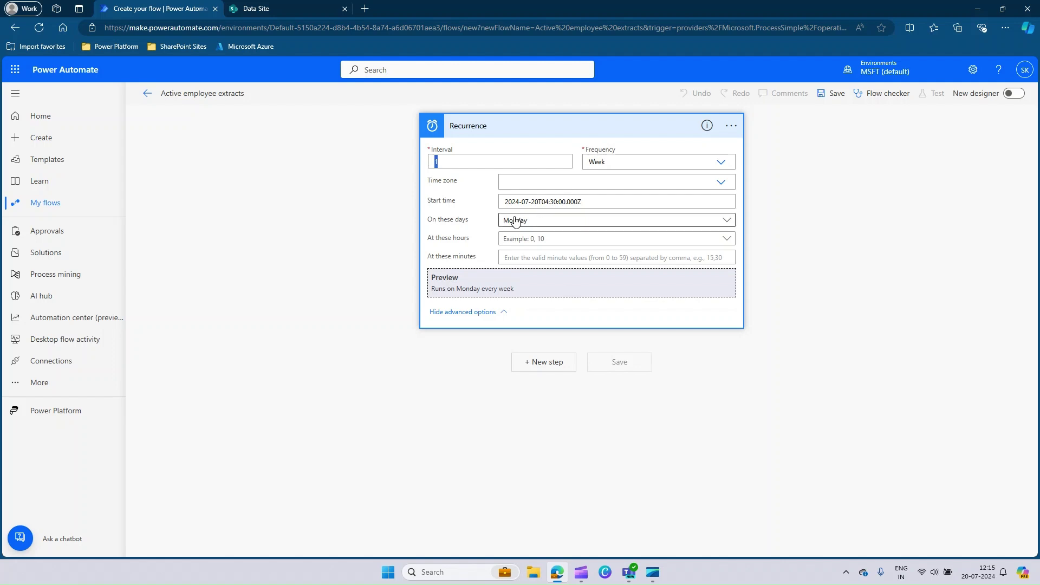
pyautogui.click(547, 240)
pyautogui.scroll(-5, 556, 337)
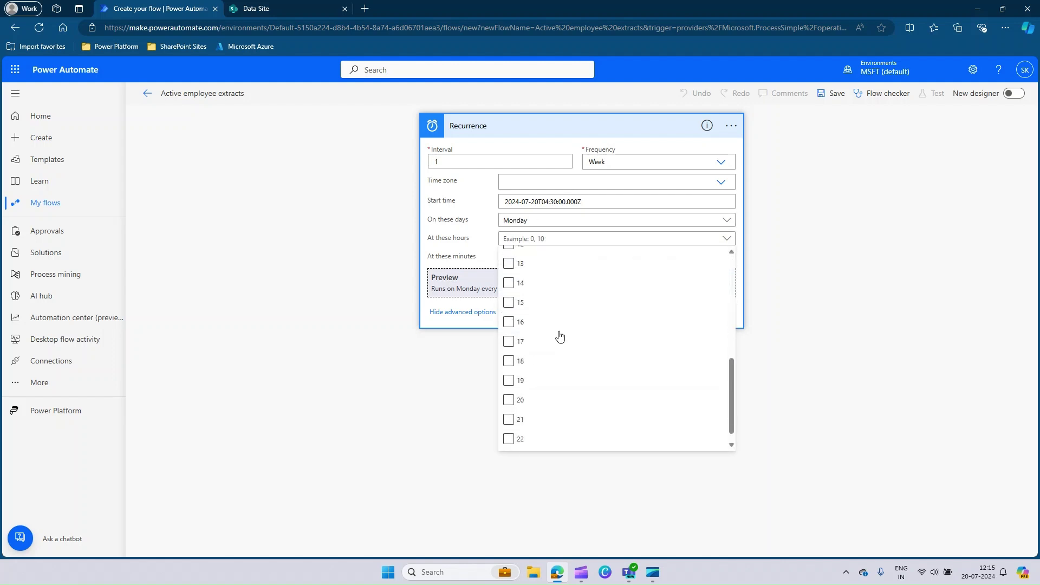
pyautogui.scroll(3, 545, 332)
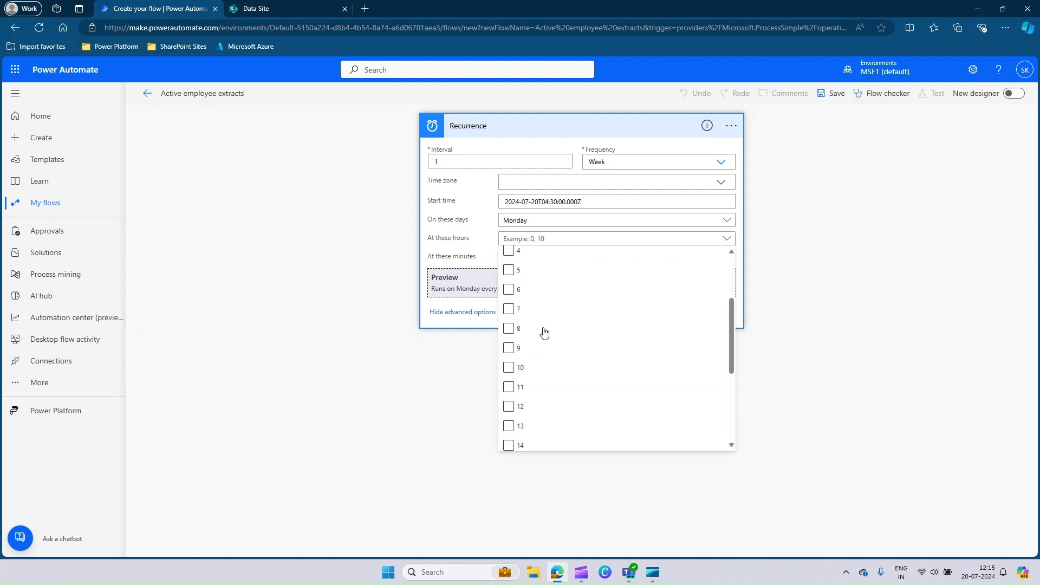
pyautogui.click(509, 348)
pyautogui.click(396, 216)
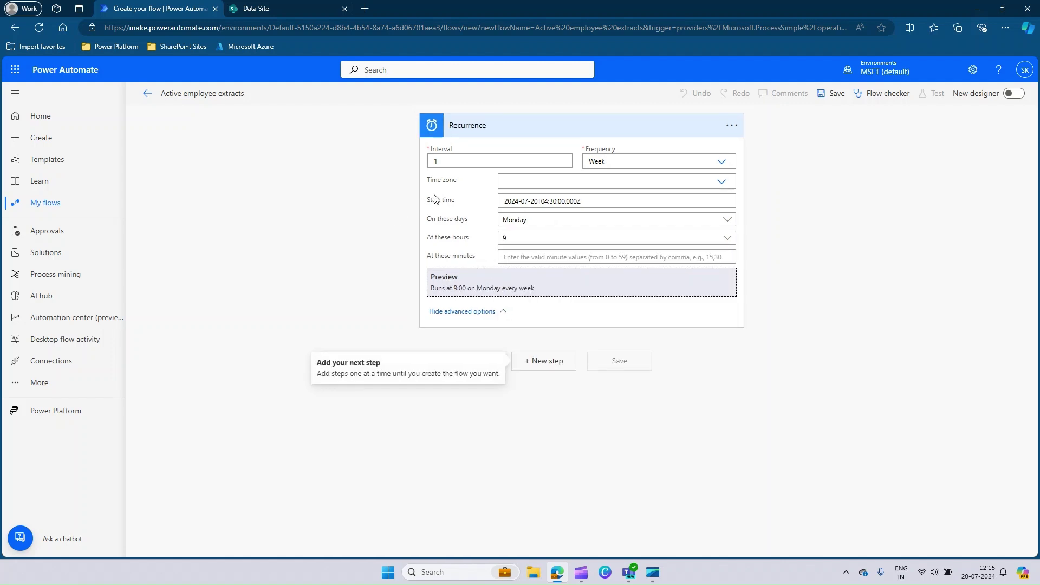
# - Set the Recurrence time zone to UTC+05:30 Chennai, Kolkata, Mumbai, New Delhi
pyautogui.click(720, 184)
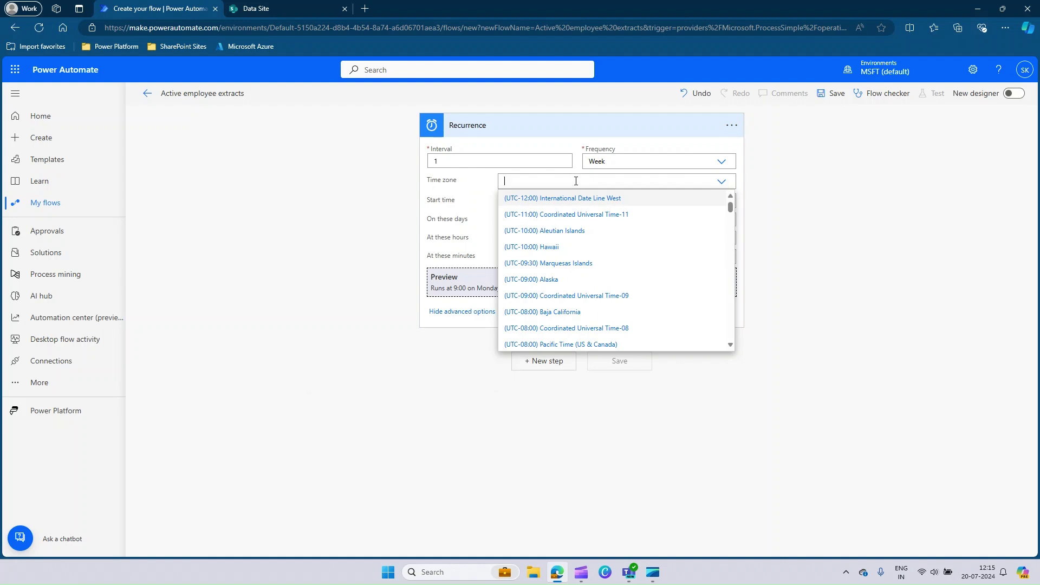
pyautogui.write('Chenna')
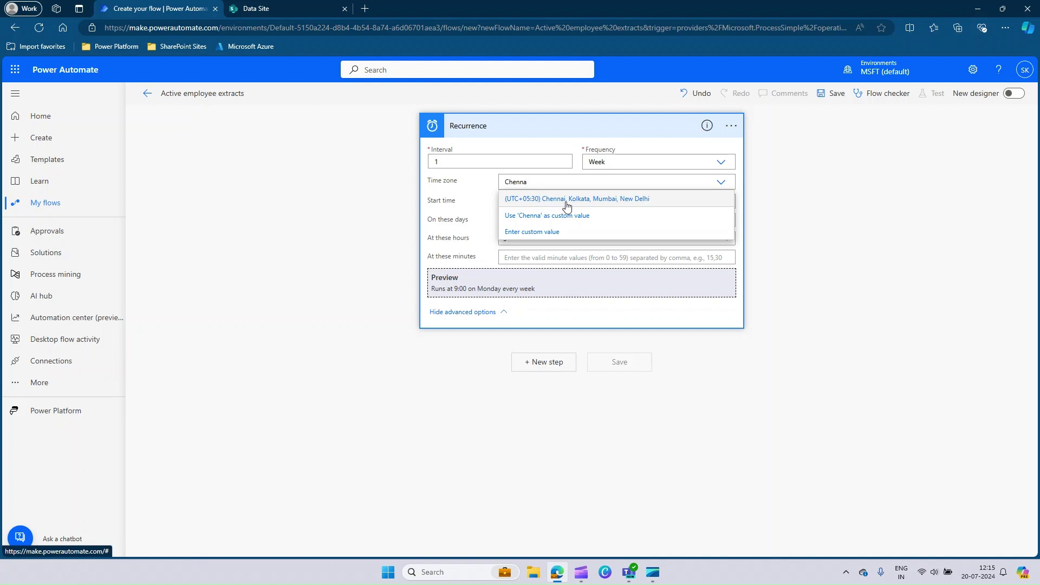
pyautogui.click(567, 206)
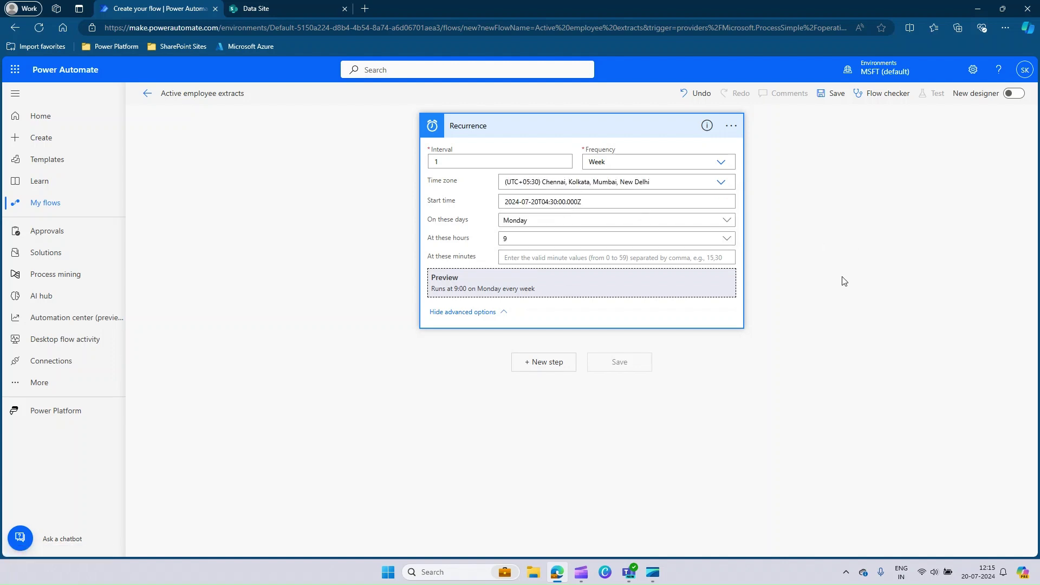
pyautogui.click(621, 392)
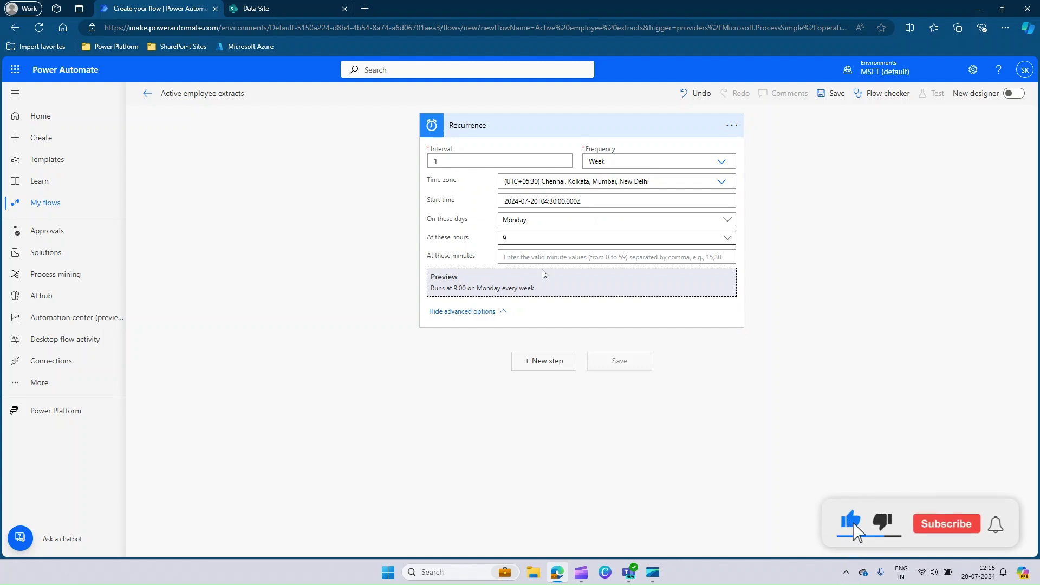
# - Add a new step after the trigger using the SharePoint connector
pyautogui.click(545, 361)
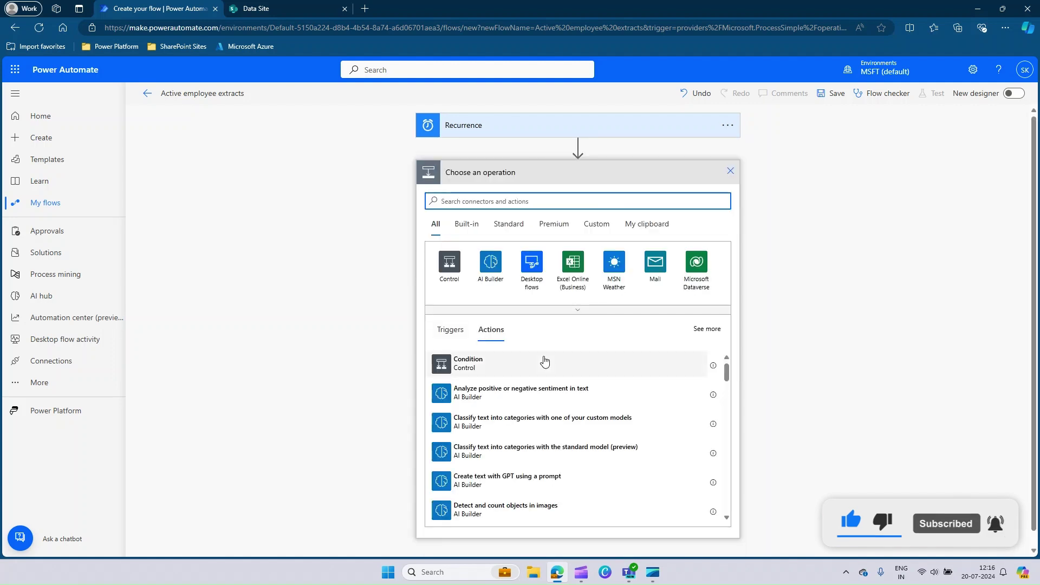
pyautogui.click(269, 9)
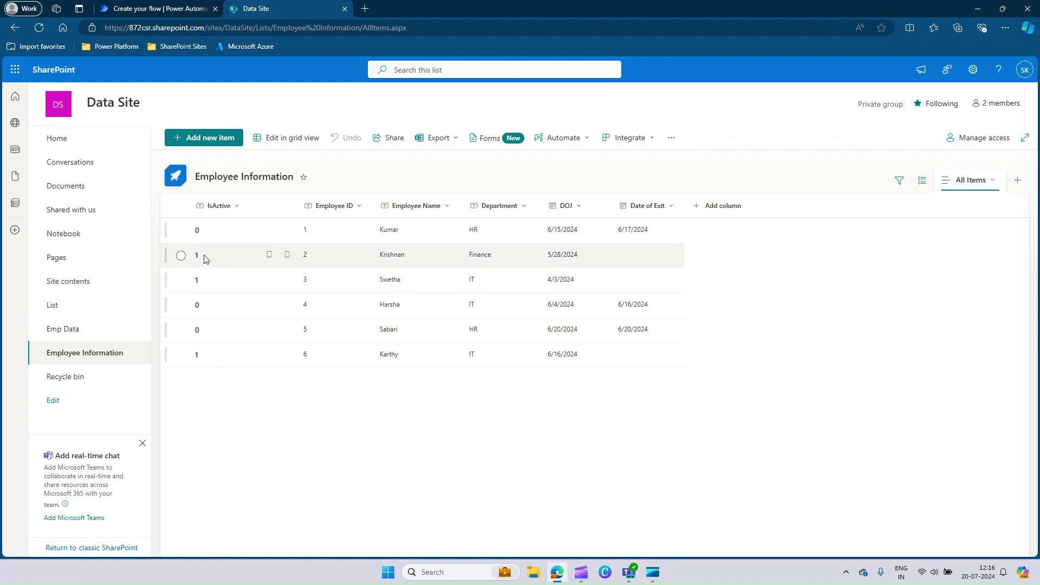
pyautogui.click(150, 9)
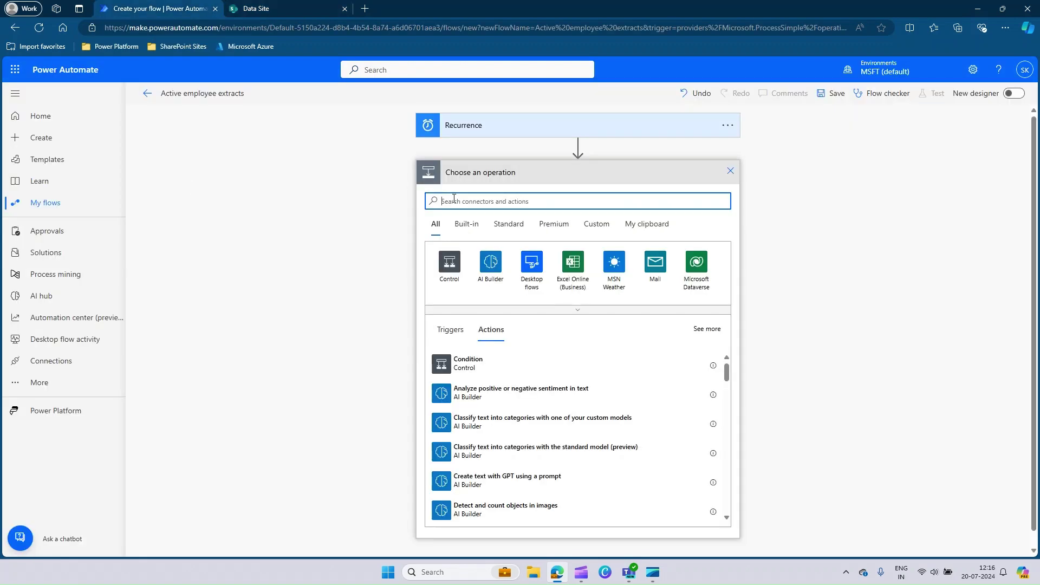
pyautogui.write('Sh')
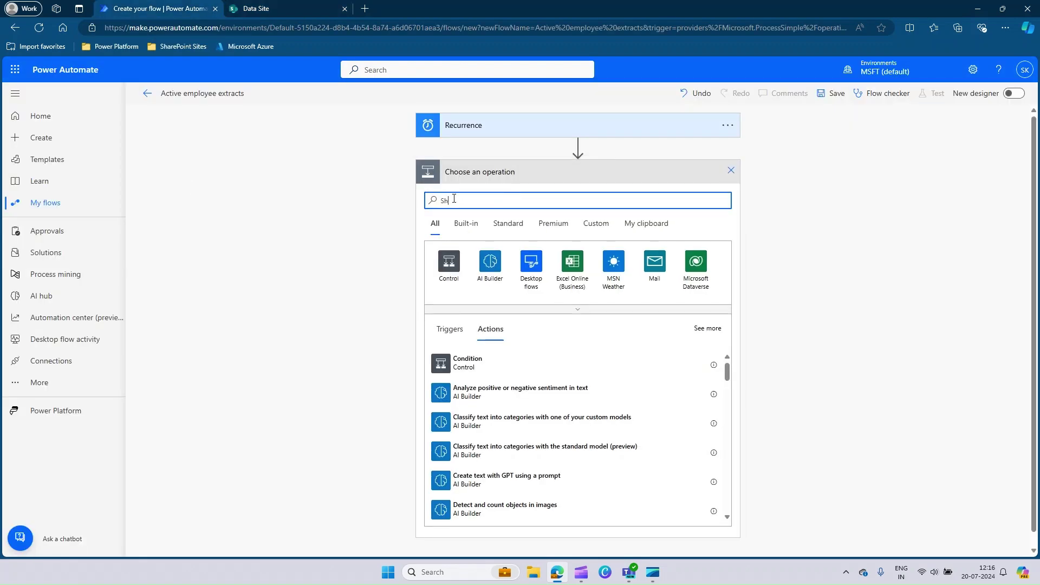
pyautogui.write('arepoint')
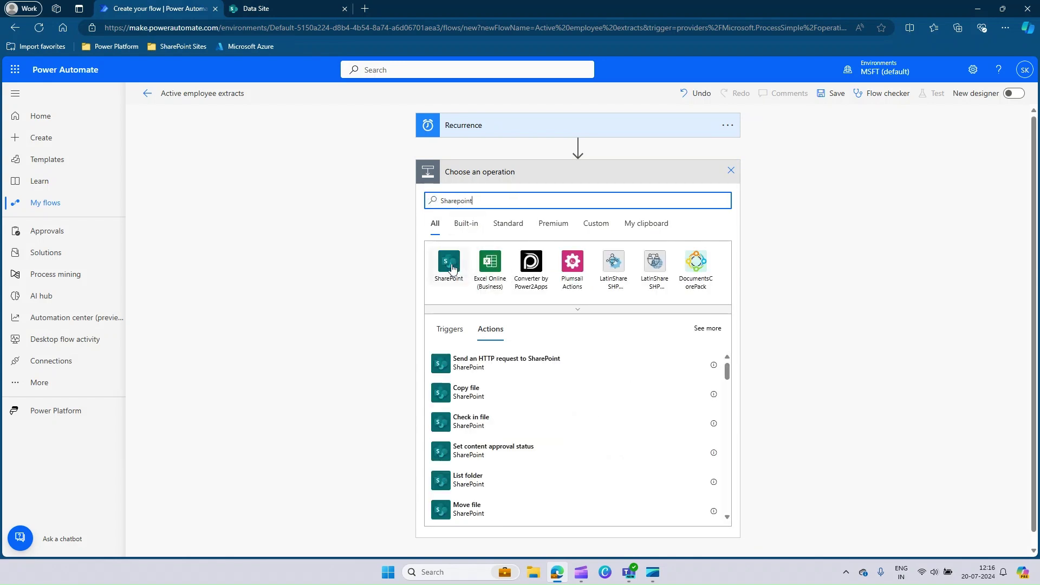
pyautogui.click(451, 269)
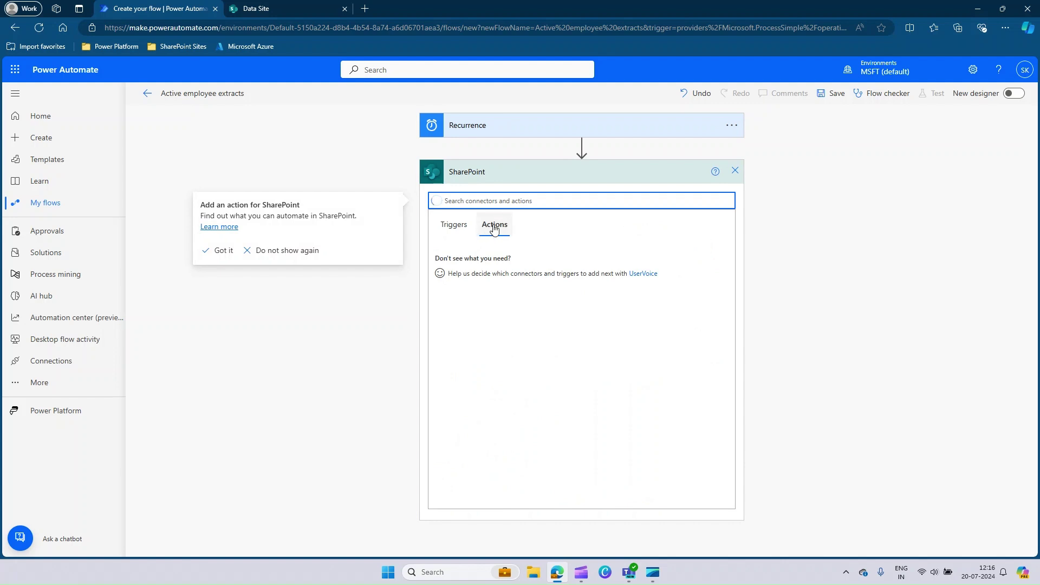
# - Search the SharePoint actions for 'get'
pyautogui.scroll(-1, 513, 302)
pyautogui.scroll(-10, 513, 302)
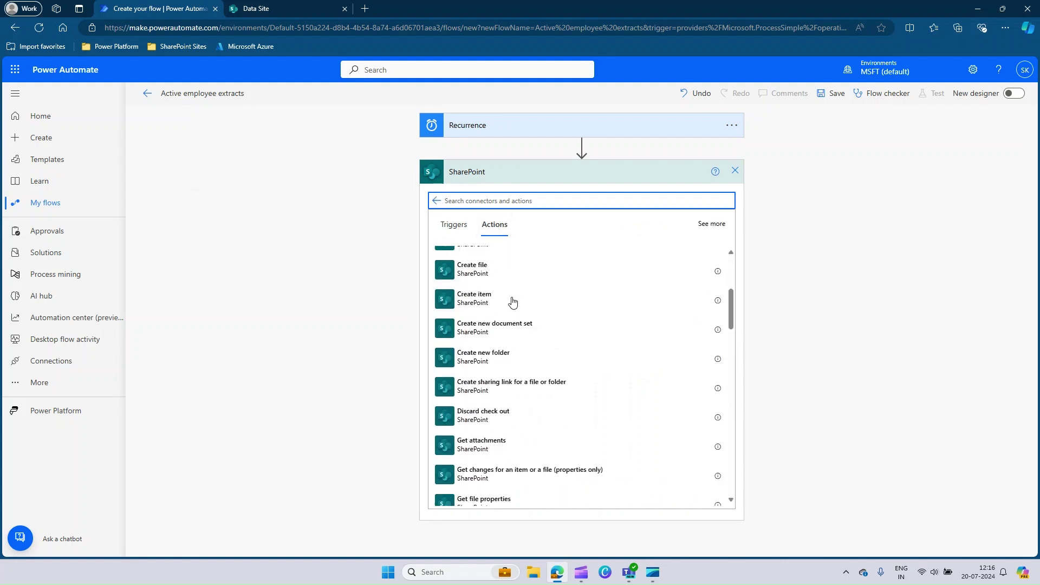
pyautogui.scroll(10, 513, 301)
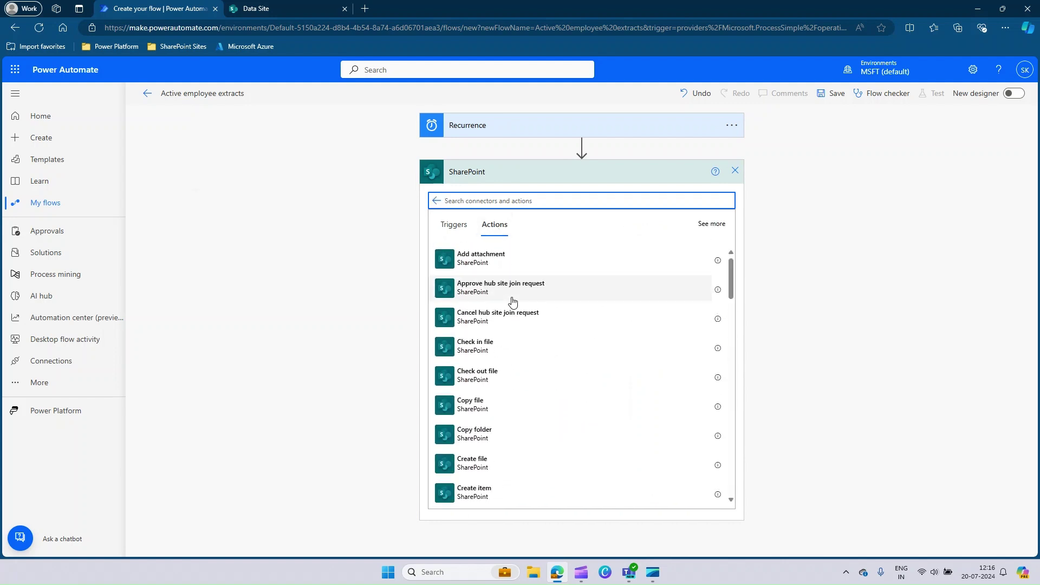
pyautogui.click(465, 200)
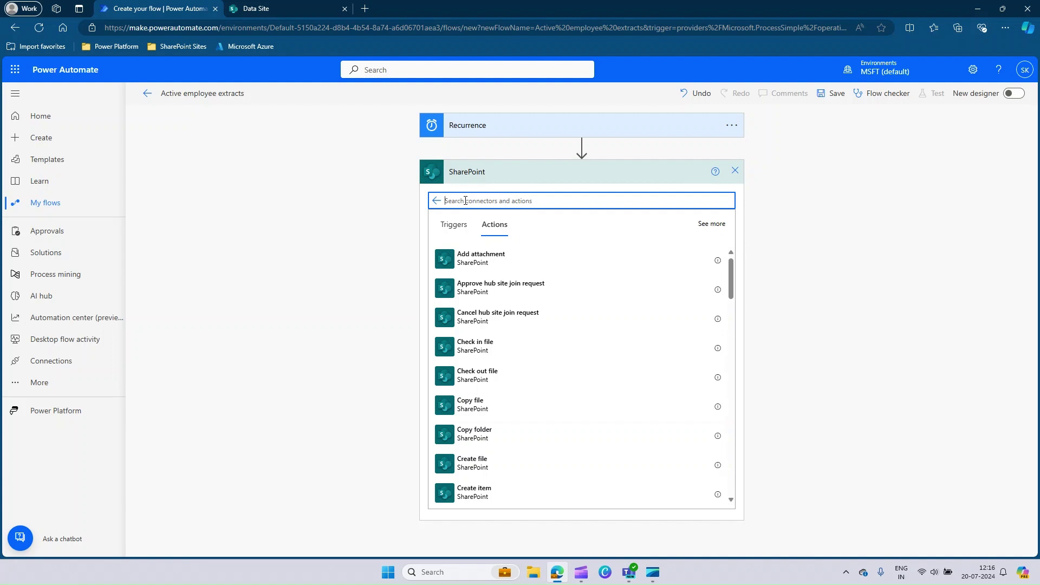
pyautogui.write('get')
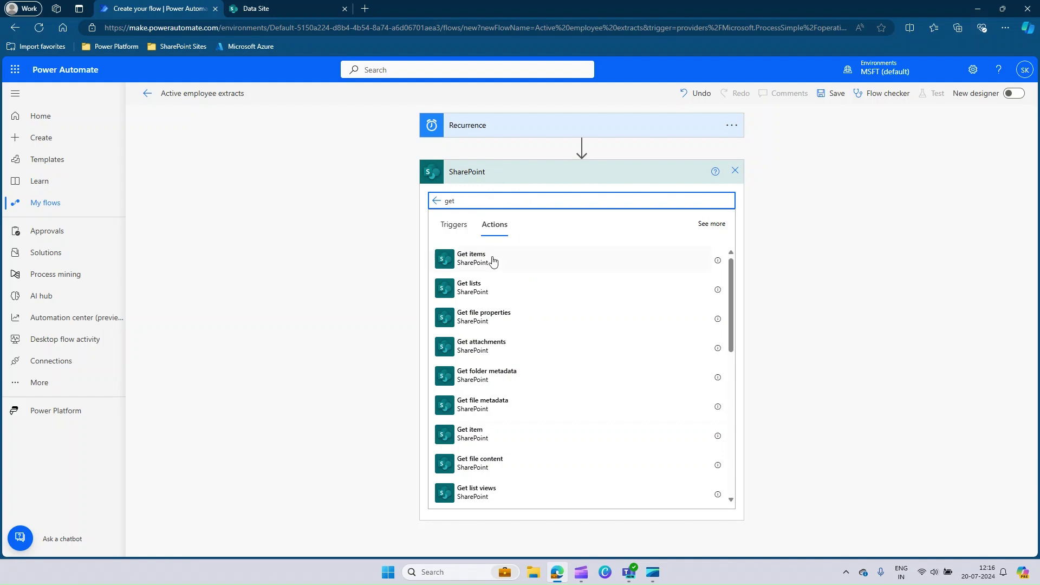
# - Add Get items with site Data Site and list Employee Information, then save the flow
pyautogui.click(489, 263)
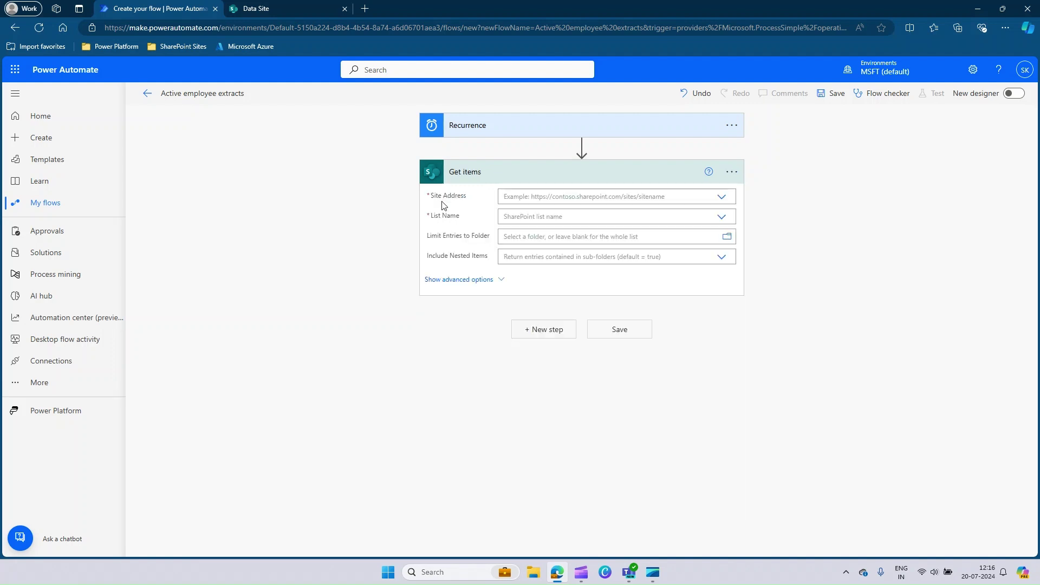
pyautogui.click(721, 198)
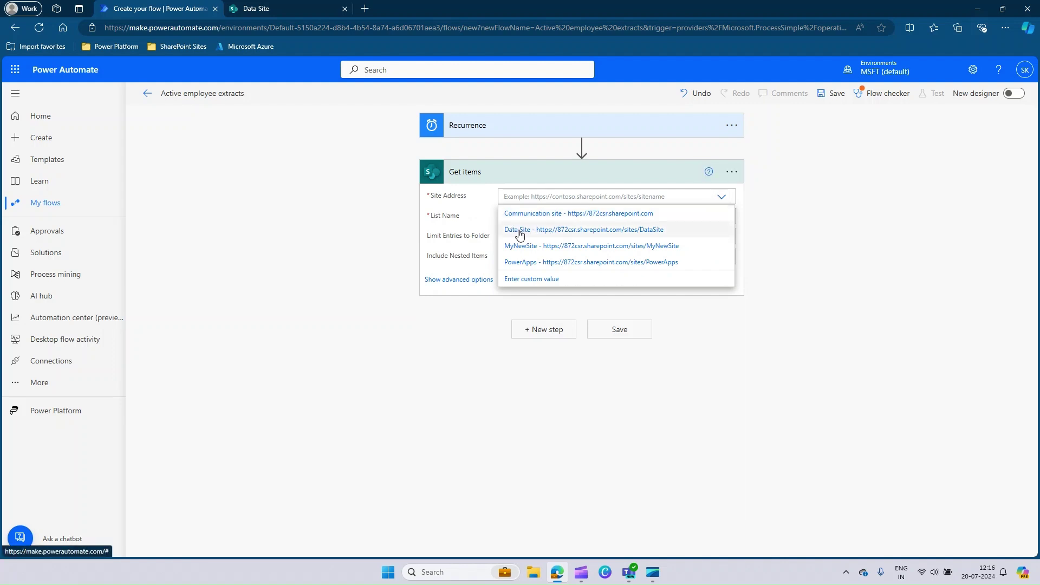
pyautogui.click(550, 233)
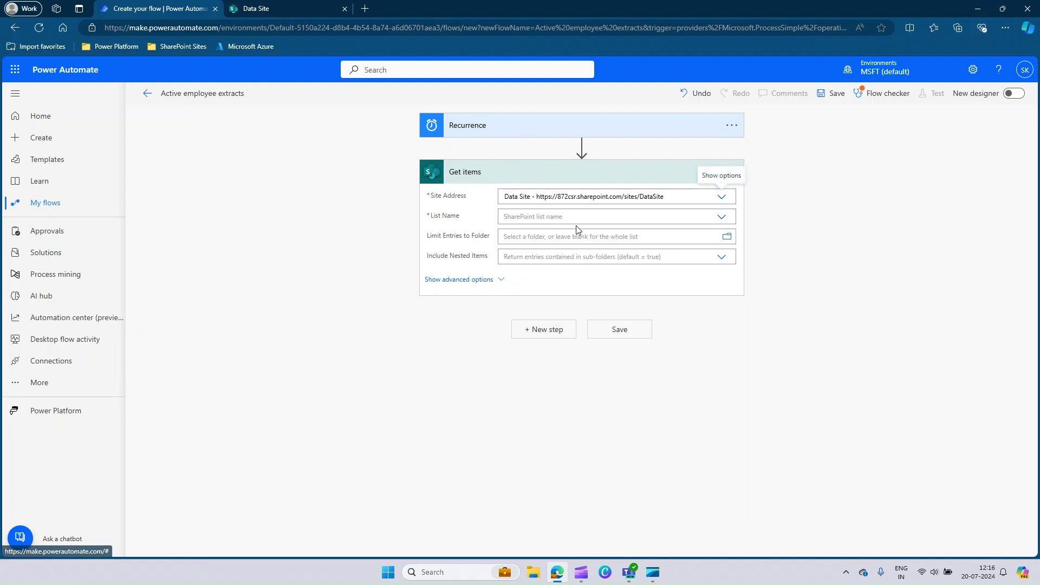
pyautogui.click(723, 218)
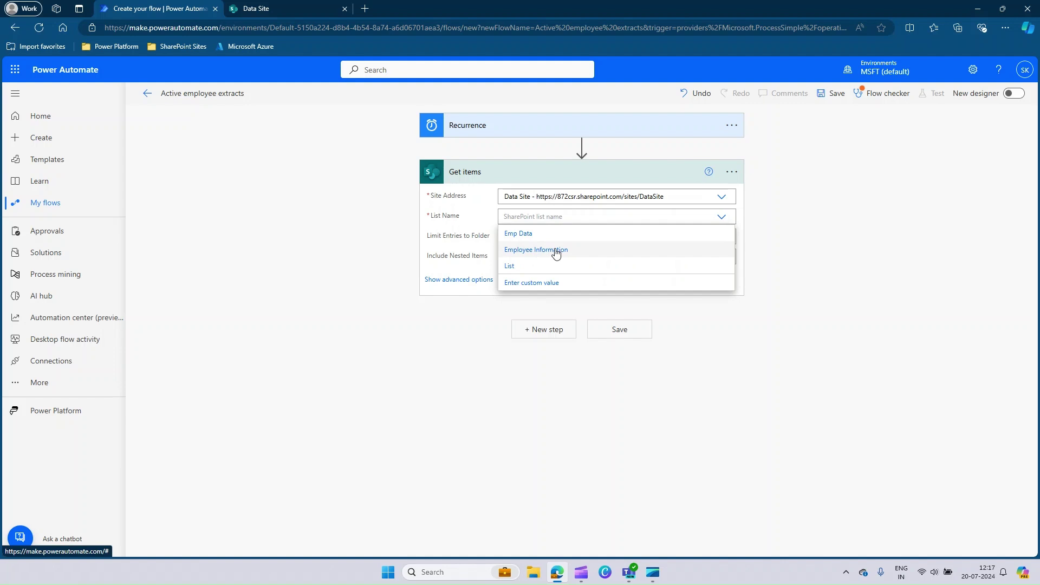
pyautogui.click(555, 250)
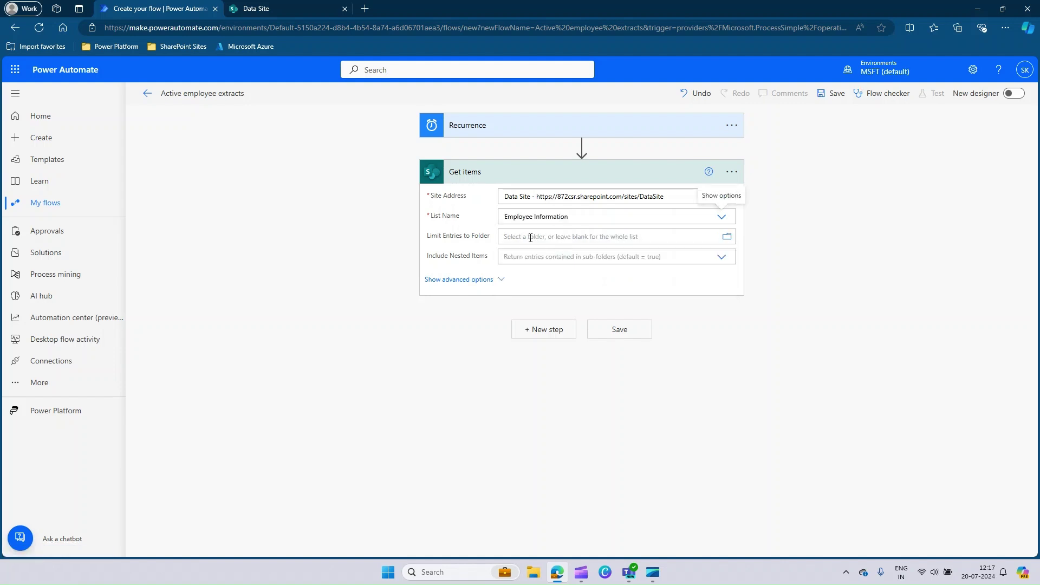
pyautogui.click(615, 329)
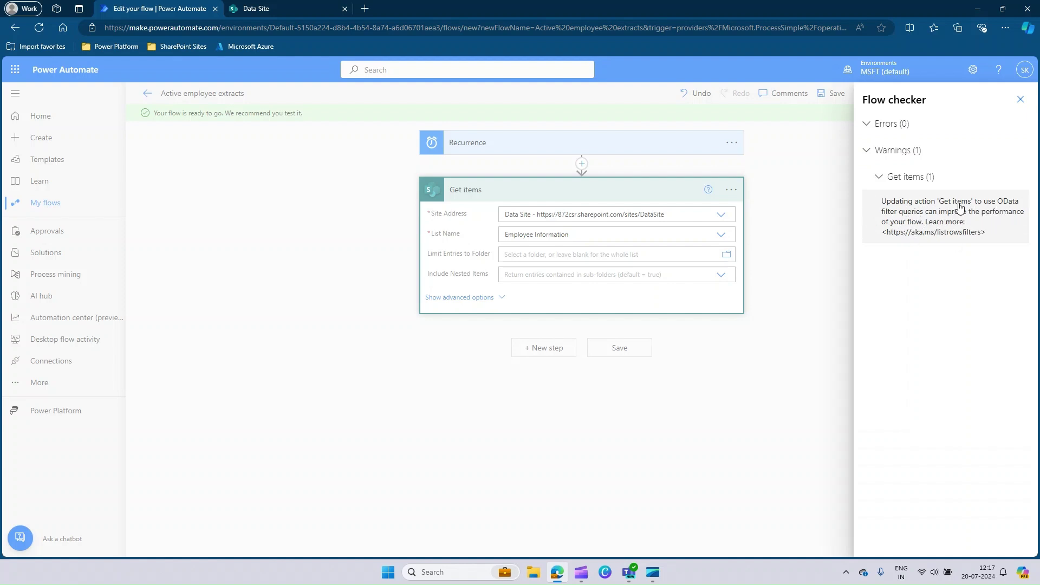
# - Close the Flow checker and expand Get items' advanced options to show Filter Query
pyautogui.click(1018, 100)
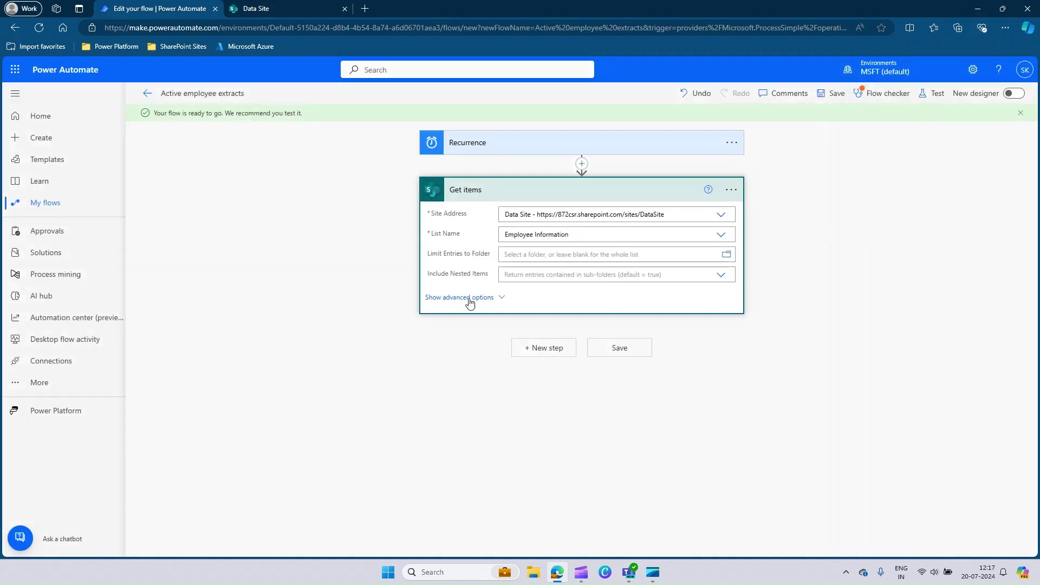
pyautogui.click(469, 299)
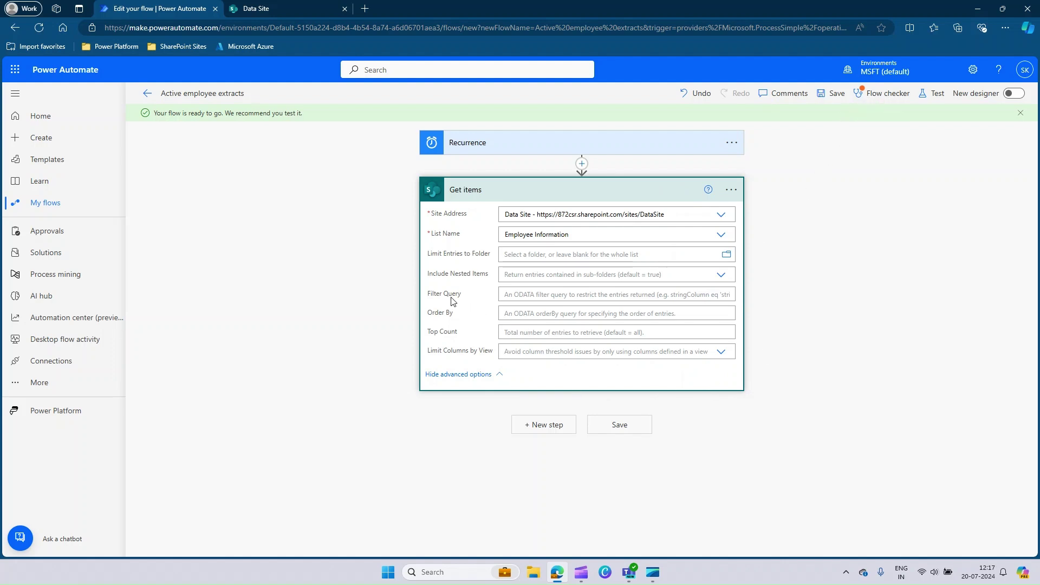
pyautogui.moveTo(432, 297); pyautogui.dragTo(465, 298)
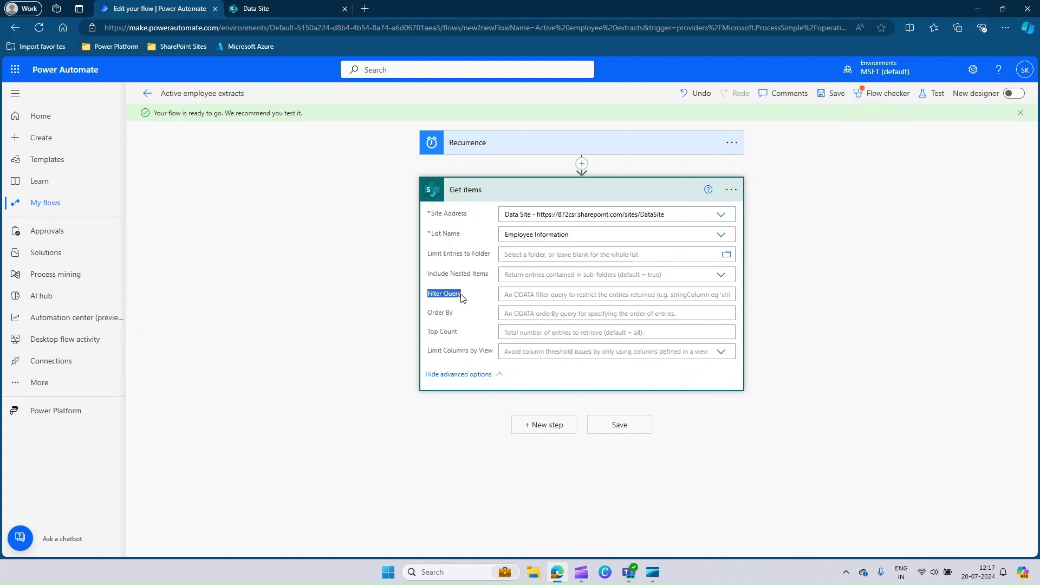
pyautogui.click(535, 294)
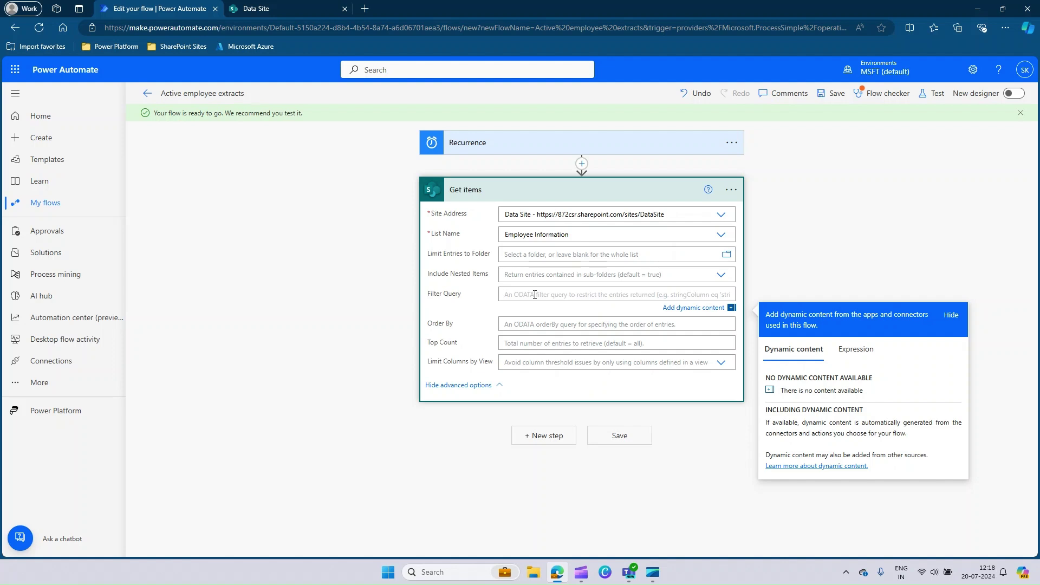
pyautogui.click(894, 141)
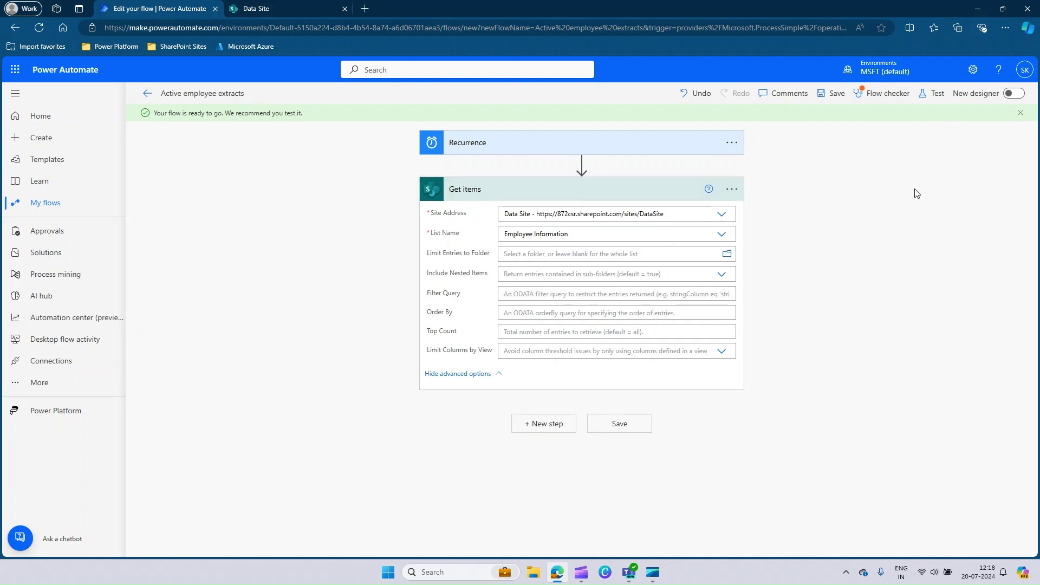
# - Test the flow with a manual trigger and run it to completion
pyautogui.click(937, 97)
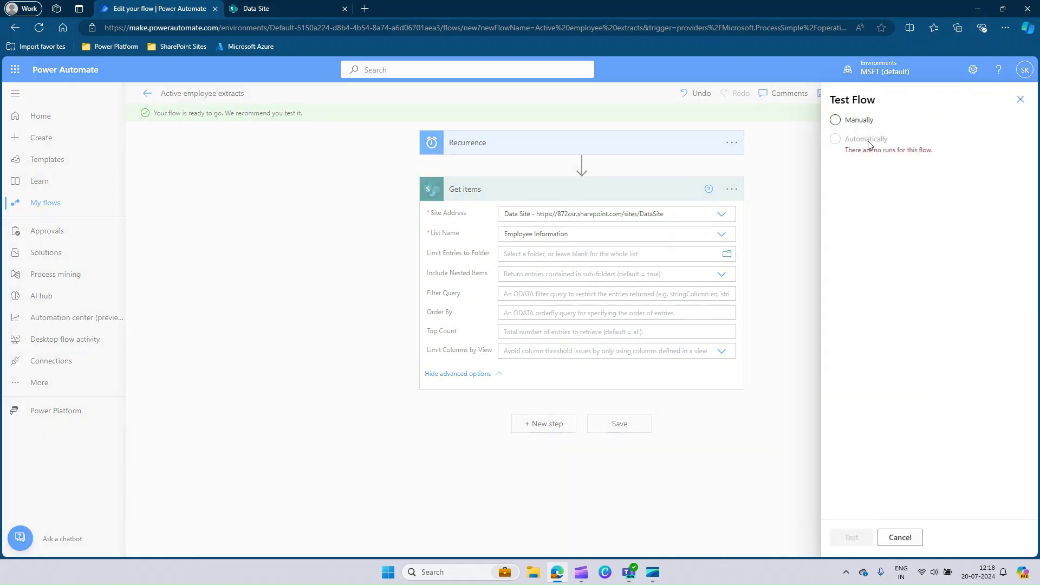
pyautogui.click(858, 122)
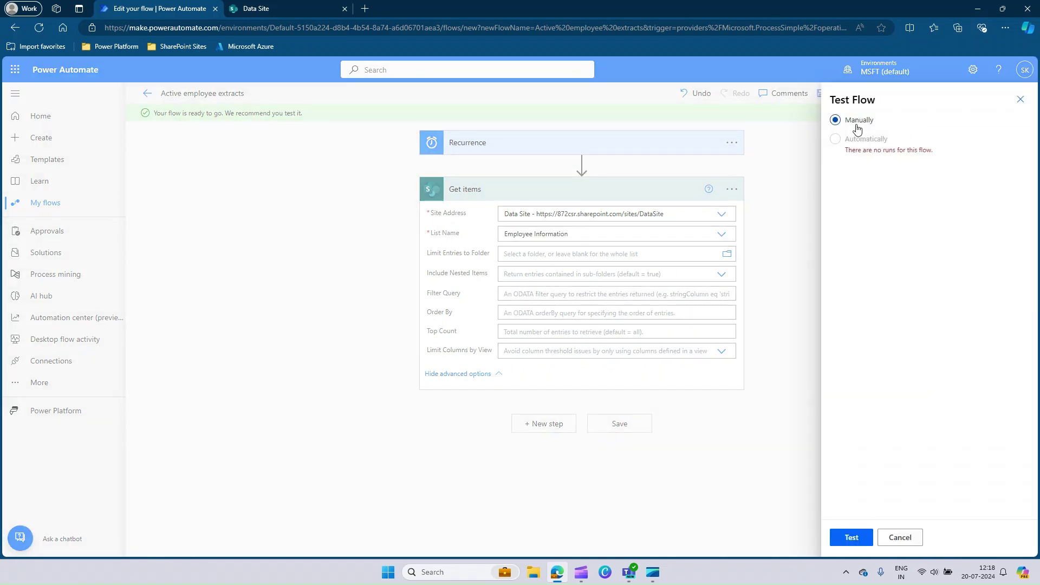
pyautogui.click(851, 537)
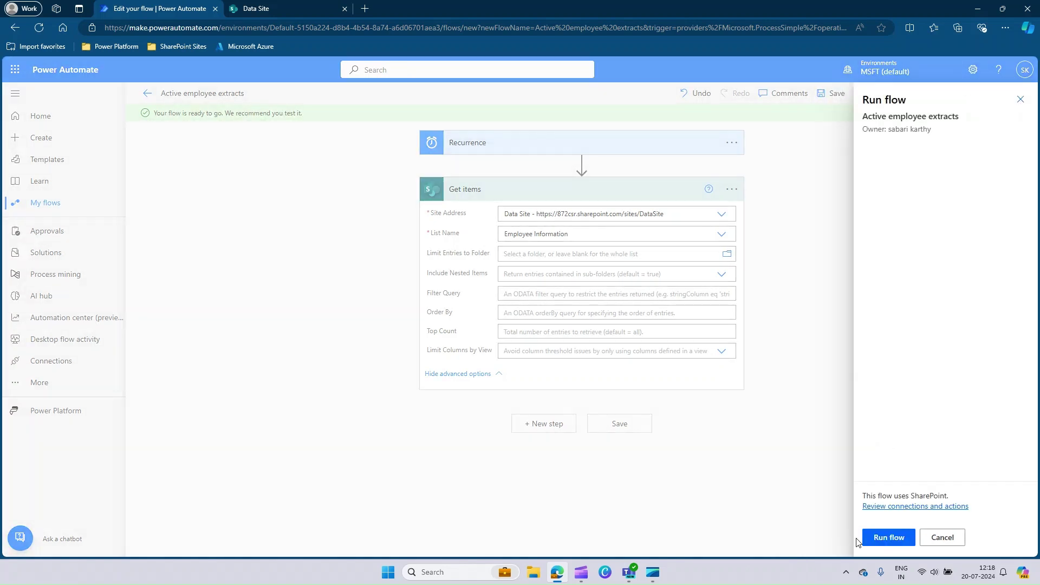
pyautogui.click(889, 538)
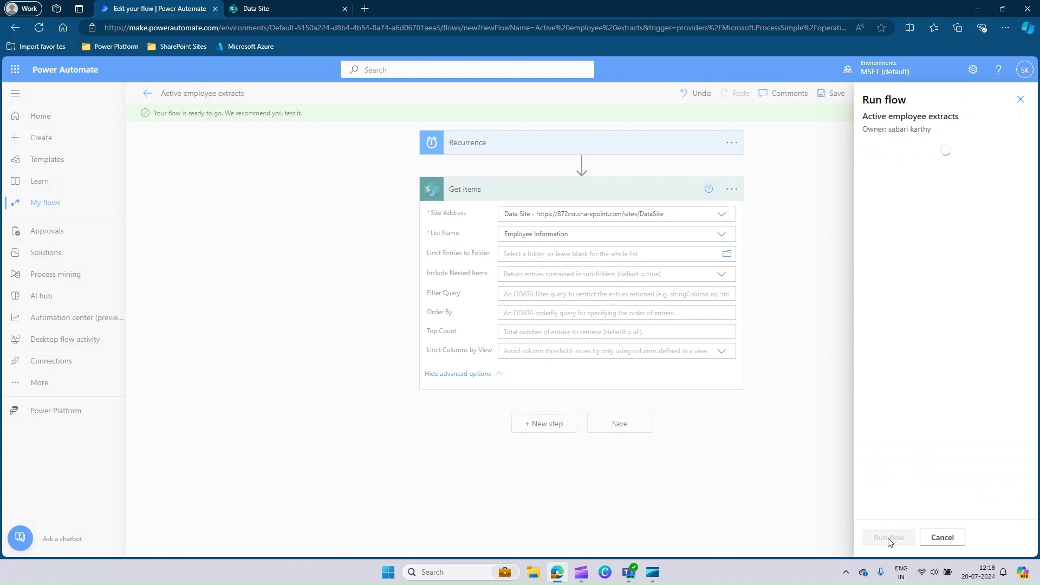
pyautogui.click(884, 538)
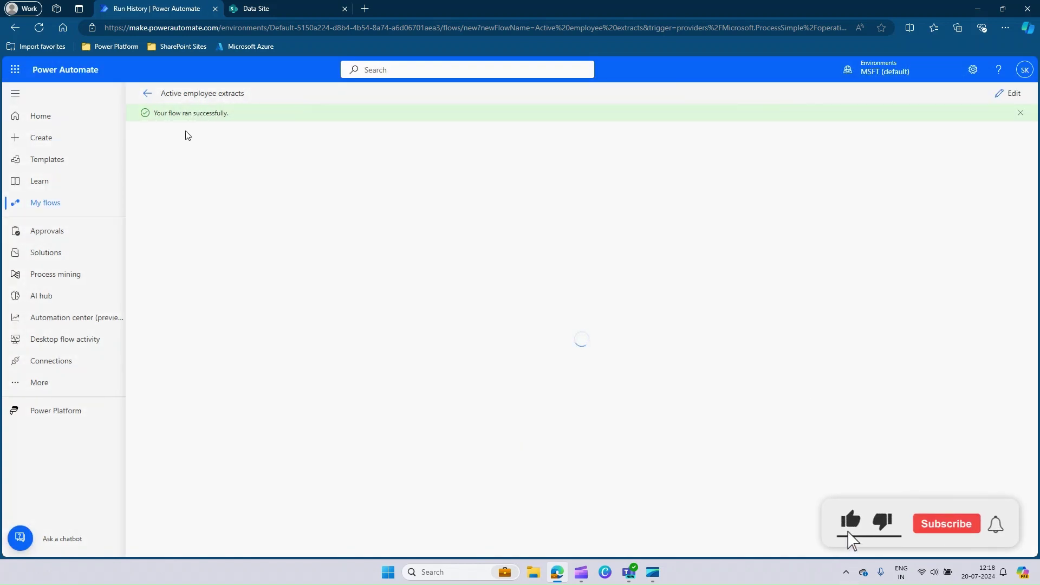
# - Expand the Get items run details to view its Data Site inputs and outputs
pyautogui.moveTo(154, 113); pyautogui.dragTo(234, 112)
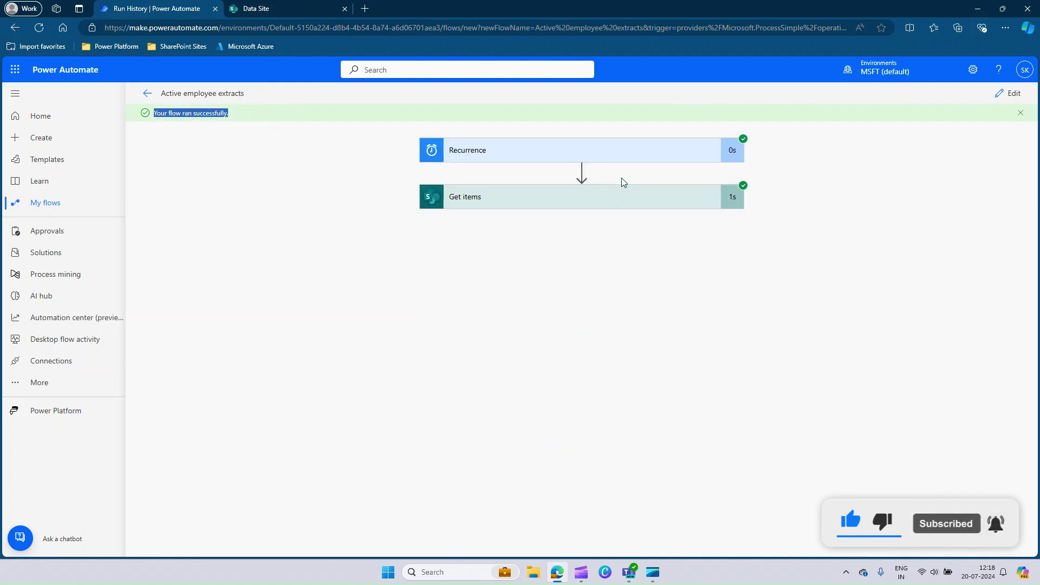
pyautogui.click(608, 203)
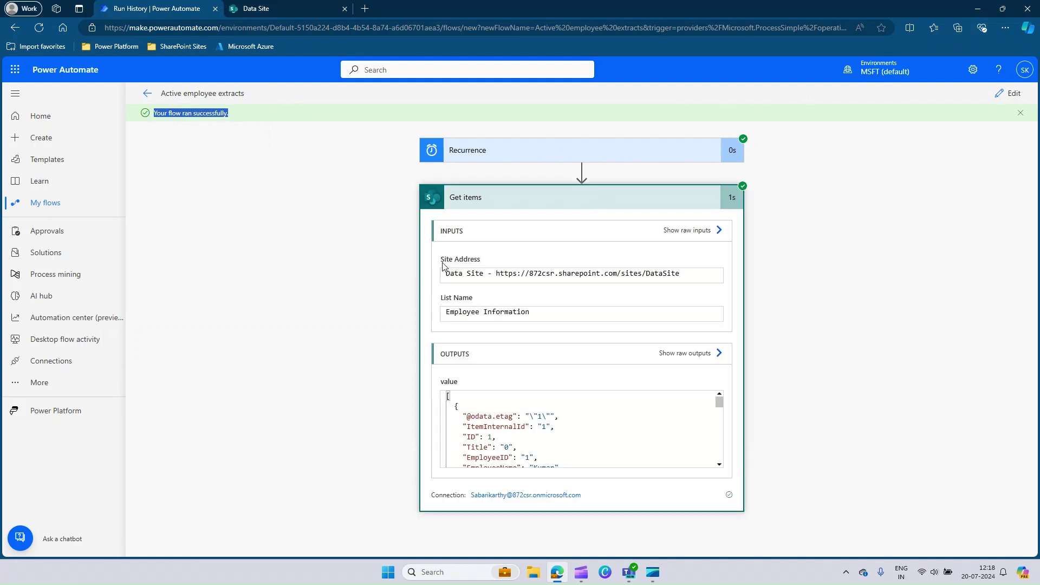
pyautogui.moveTo(442, 261); pyautogui.dragTo(483, 270)
pyautogui.click(449, 313)
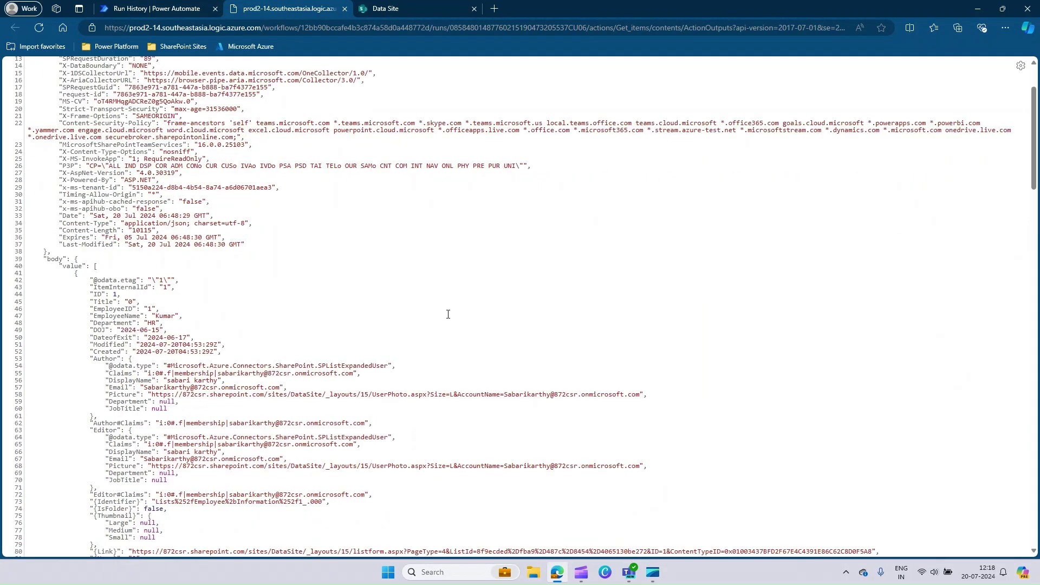
# - Compare the Get items JSON output with the Employee Information list to find IsActive under Title
pyautogui.scroll(14, 448, 314)
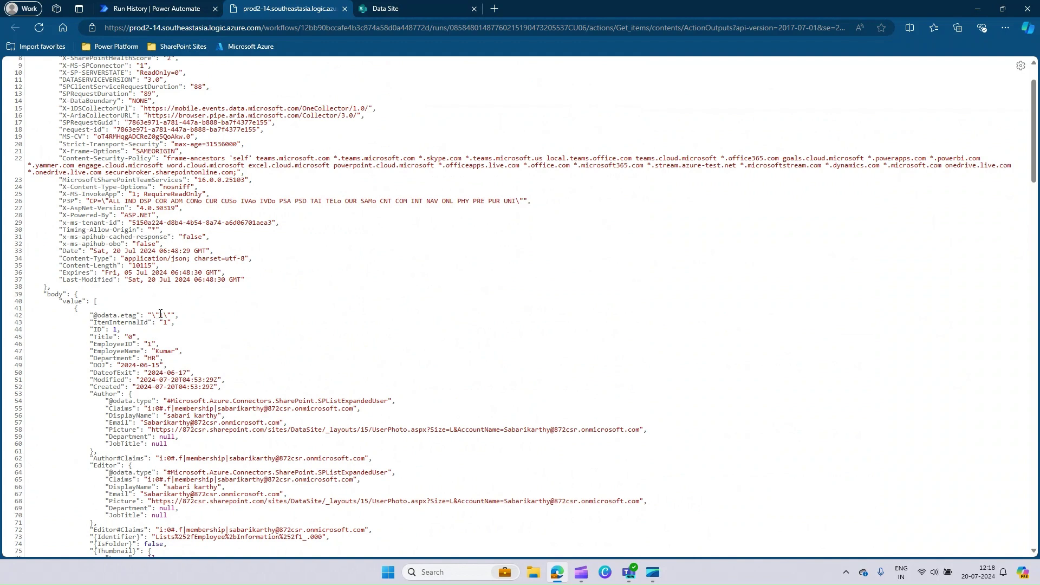
pyautogui.doubleClick(161, 315)
pyautogui.click(120, 330)
pyautogui.click(414, 8)
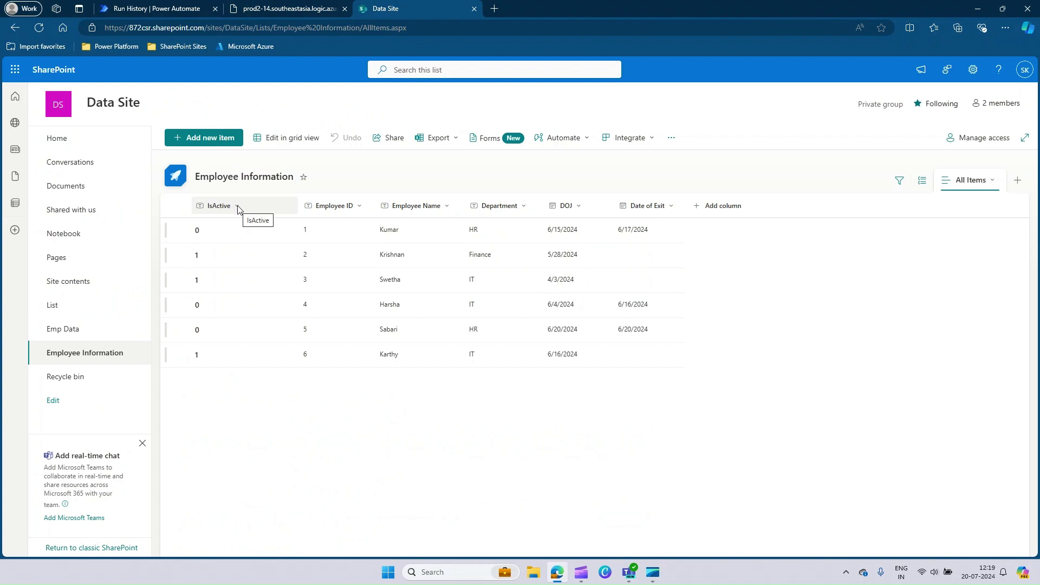
pyautogui.click(287, 8)
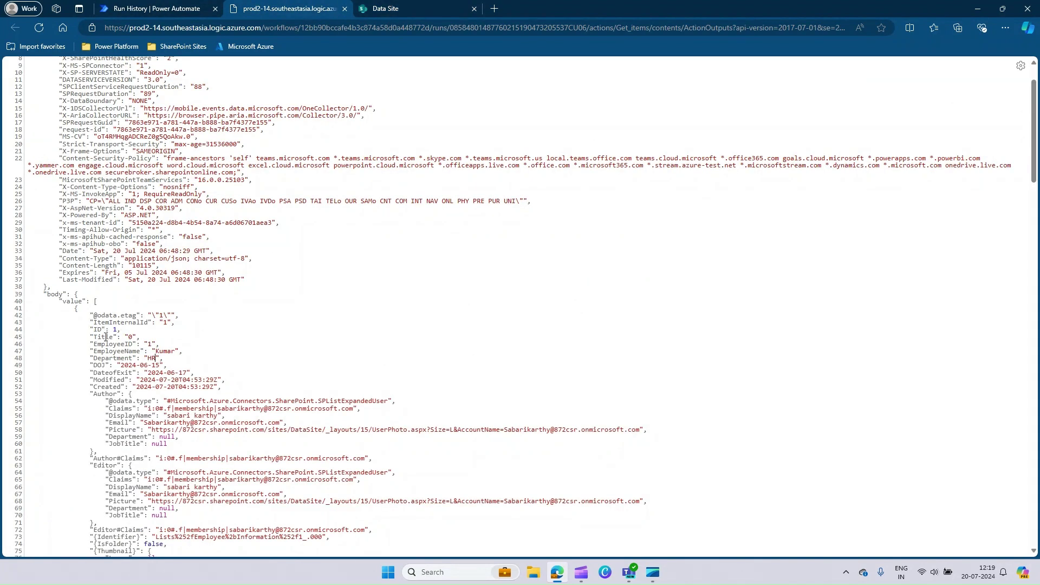
pyautogui.click(398, 8)
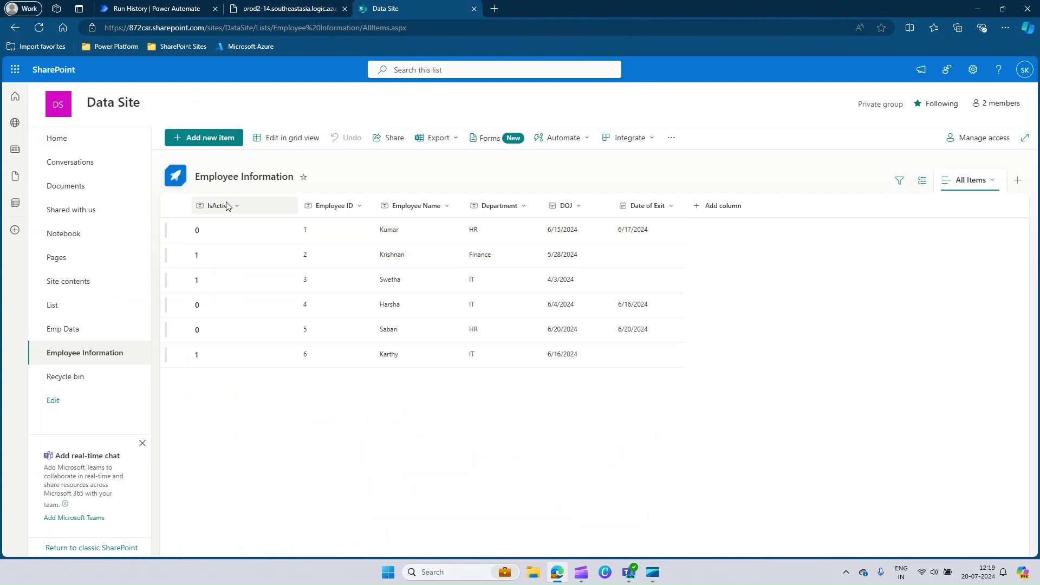
pyautogui.hotkey('ctrl', 'shift', 'Tab')
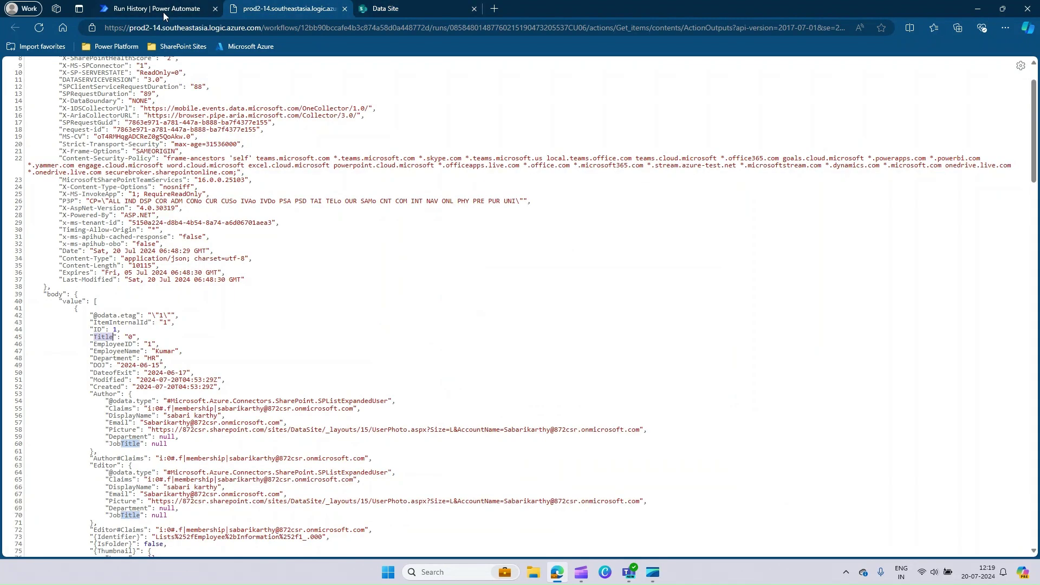
# - Return to the flow editor, close the Flow checker, and click into the Get items Filter Query
pyautogui.click(160, 9)
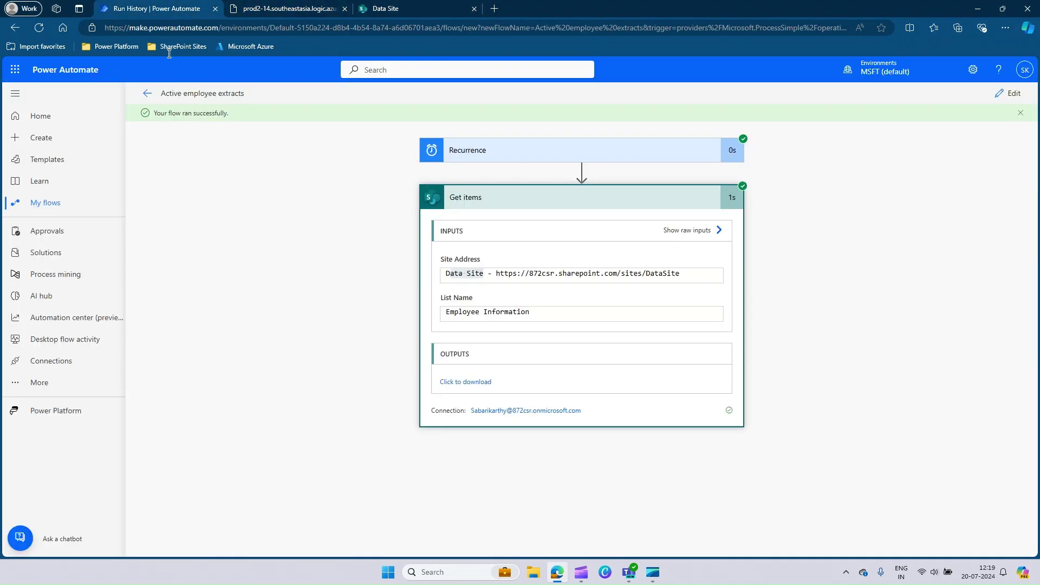
pyautogui.click(1006, 97)
pyautogui.click(860, 96)
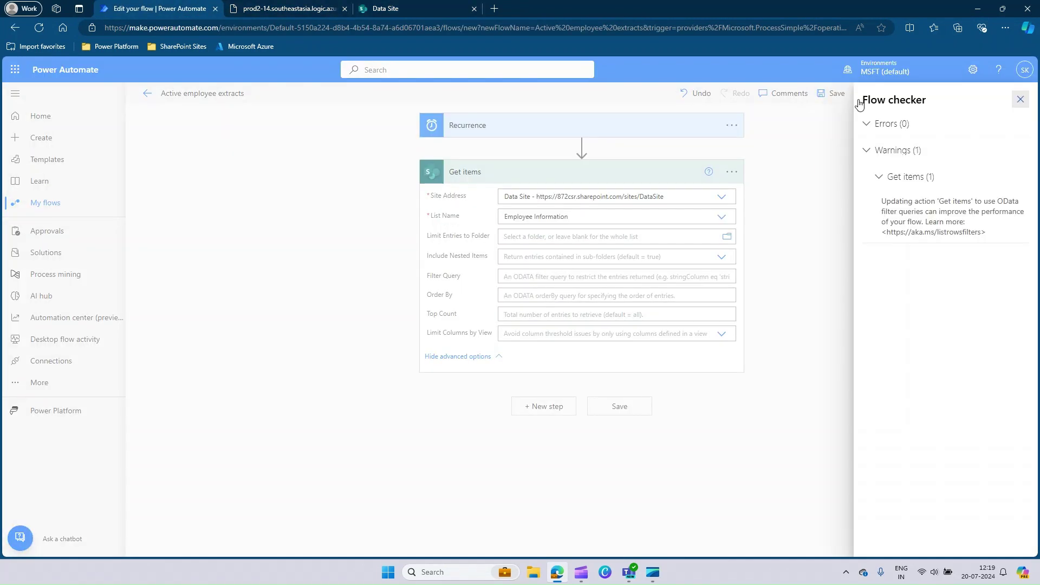
pyautogui.click(858, 100)
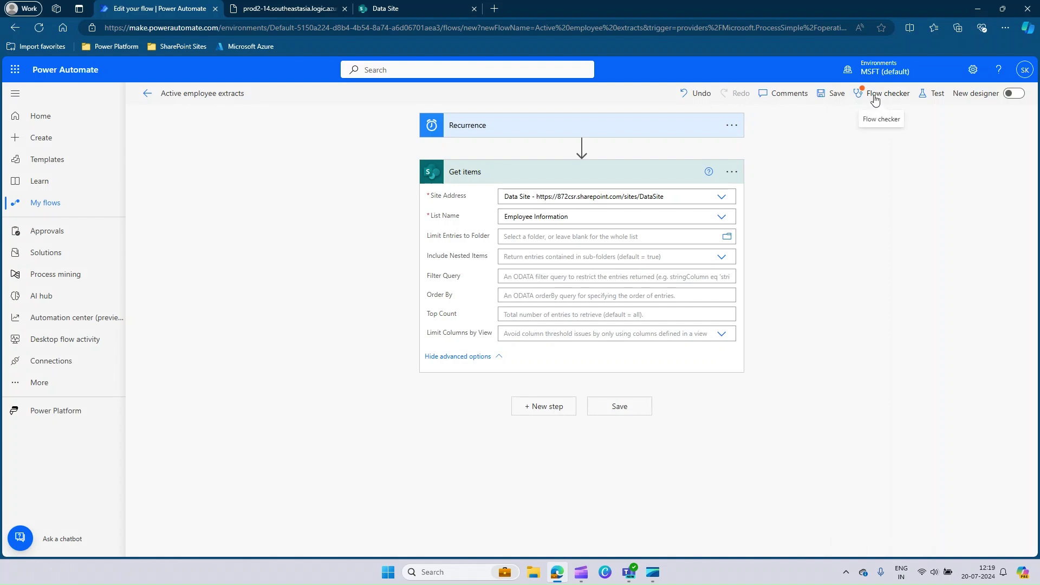
pyautogui.click(509, 278)
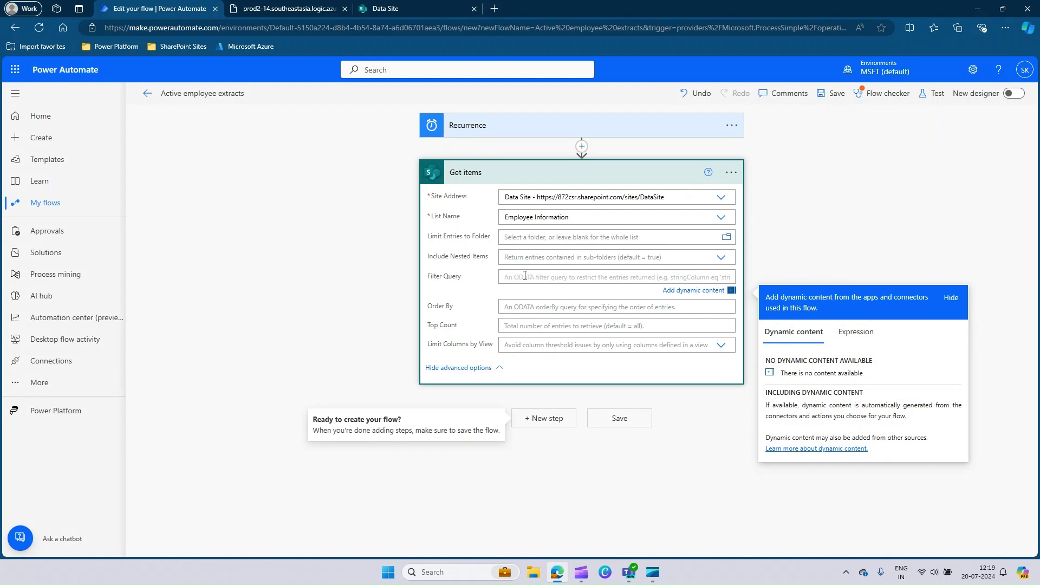
# - Switch Experimental Features on in the full Power Automate settings and save
pyautogui.click(973, 70)
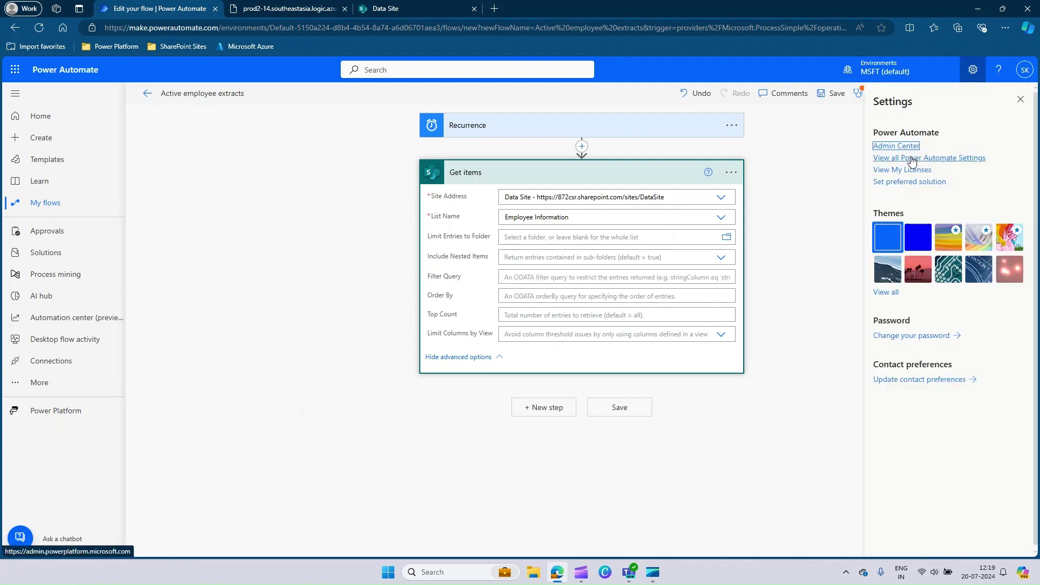
pyautogui.click(934, 158)
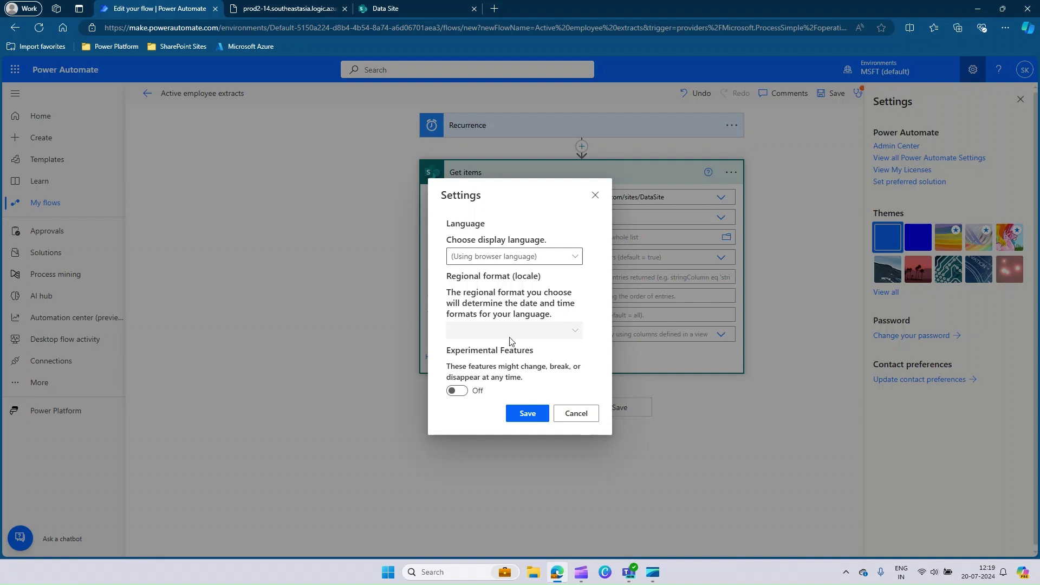
pyautogui.click(460, 392)
pyautogui.click(527, 414)
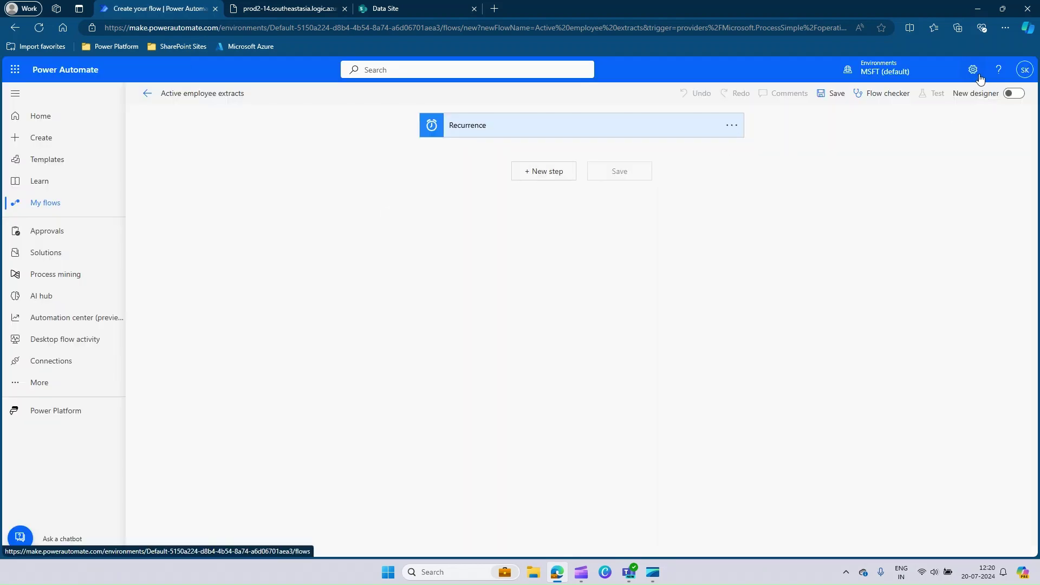
# - After Recurrence, add SharePoint Get items with site Data Site and list Employee Information
pyautogui.click(544, 175)
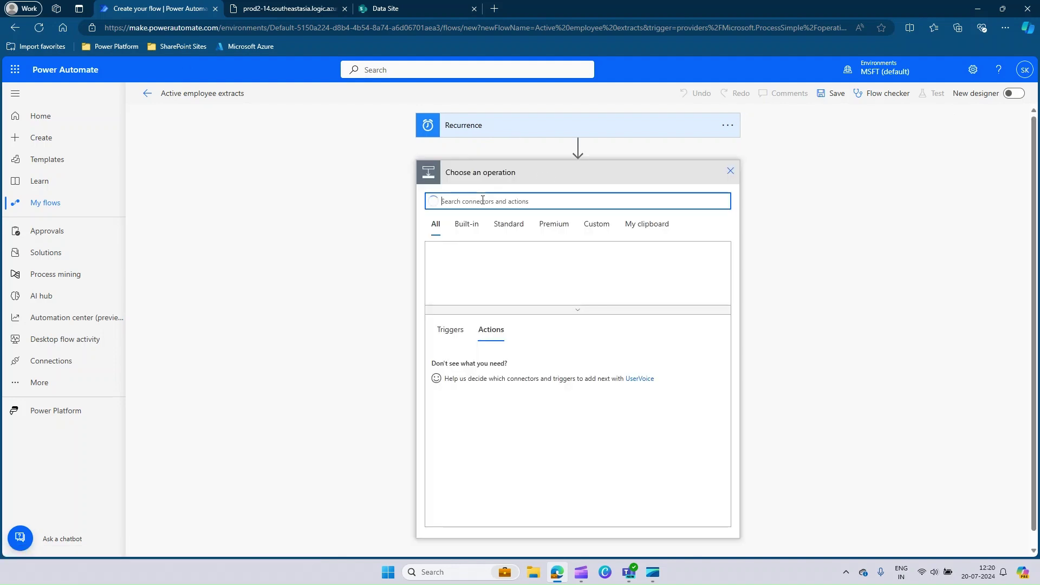
pyautogui.write('Share')
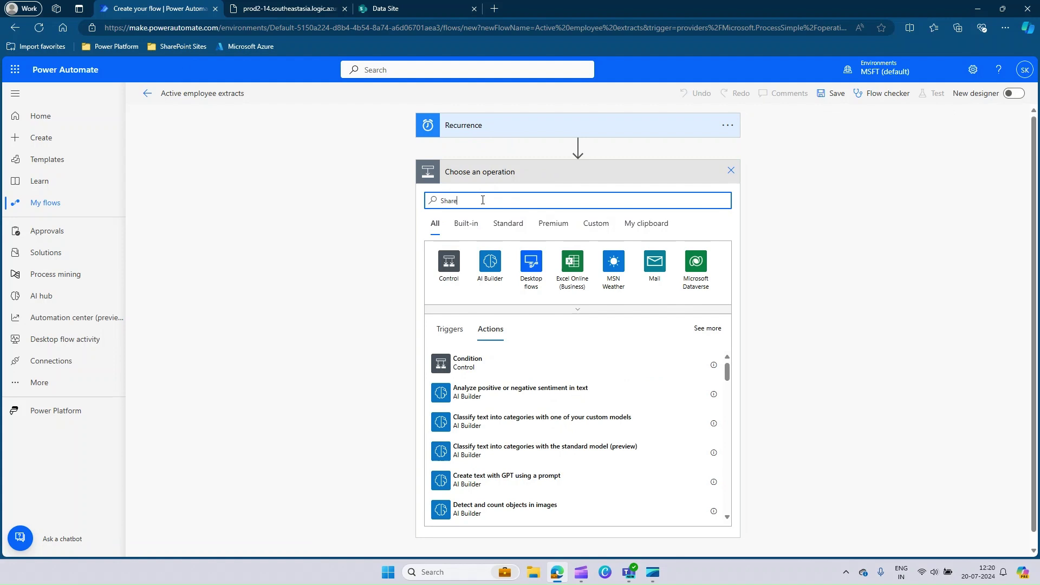
pyautogui.write('point')
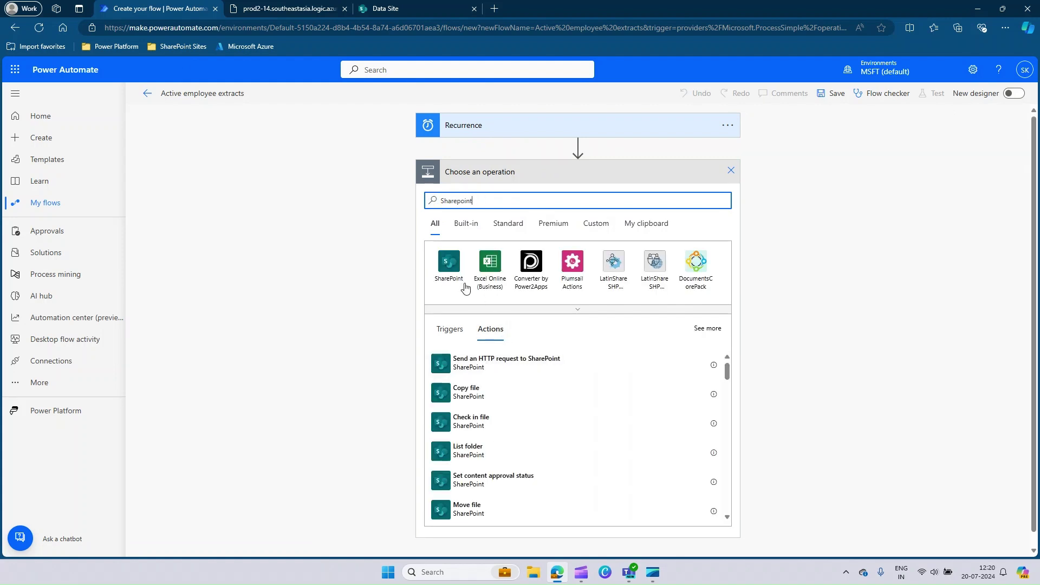
pyautogui.click(454, 265)
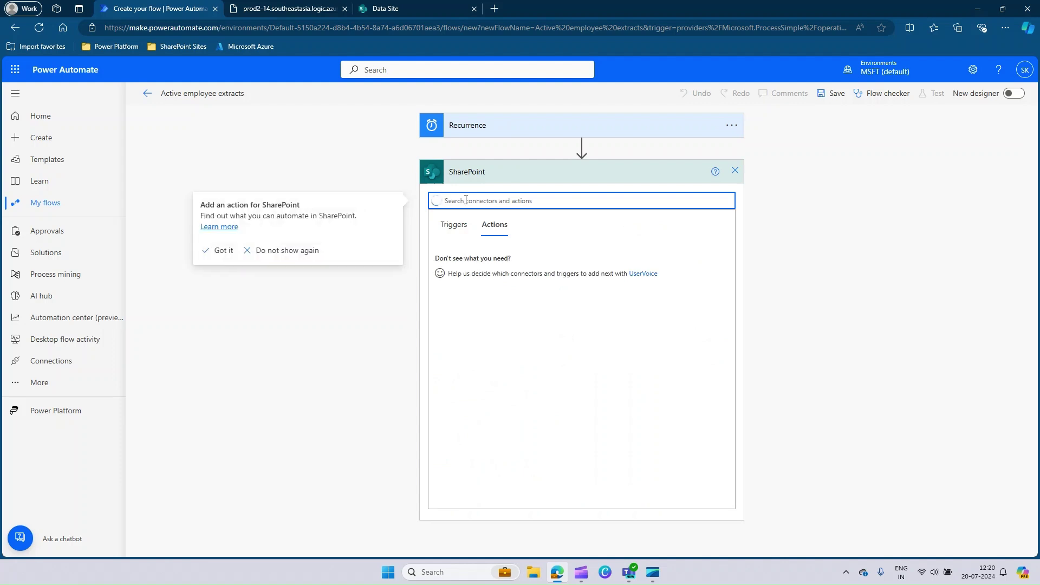
pyautogui.write('get')
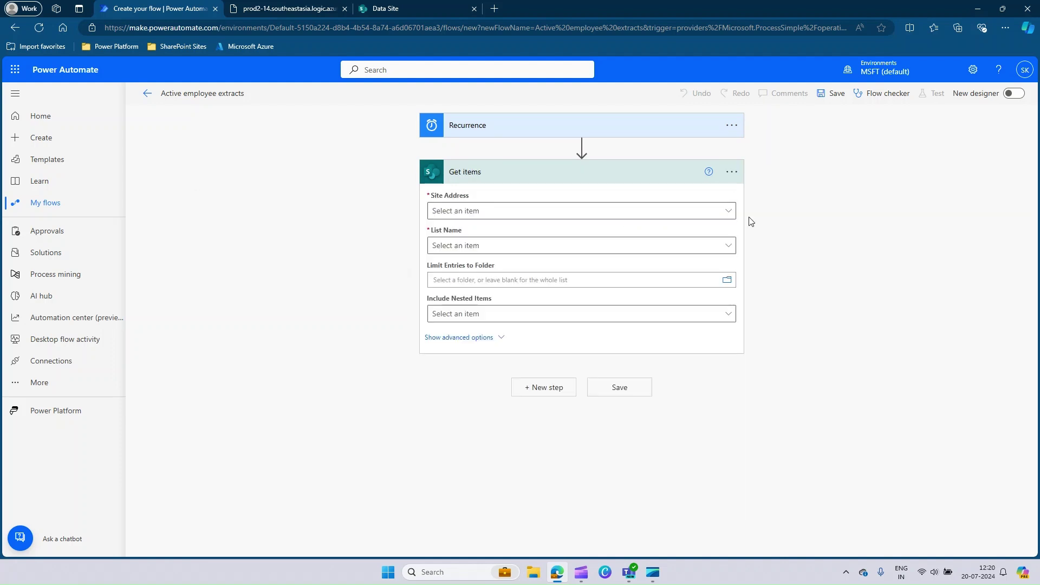
pyautogui.click(728, 216)
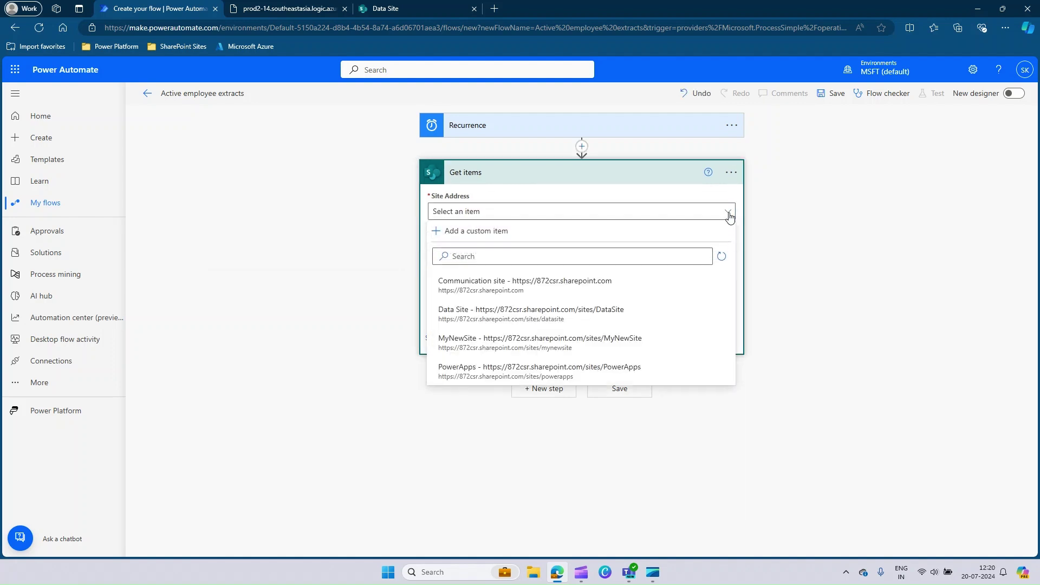
pyautogui.click(504, 324)
pyautogui.click(728, 247)
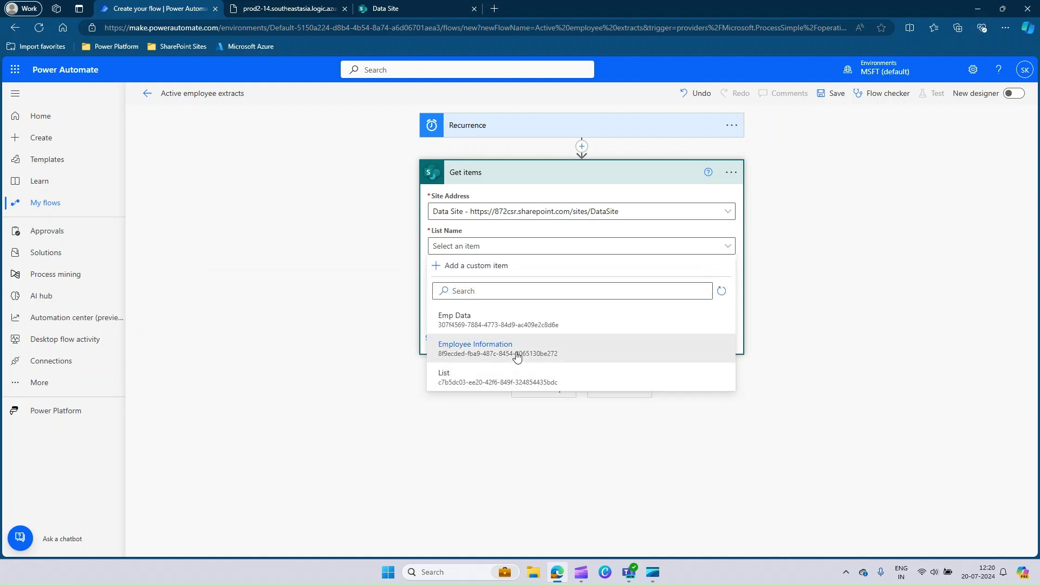
pyautogui.click(516, 356)
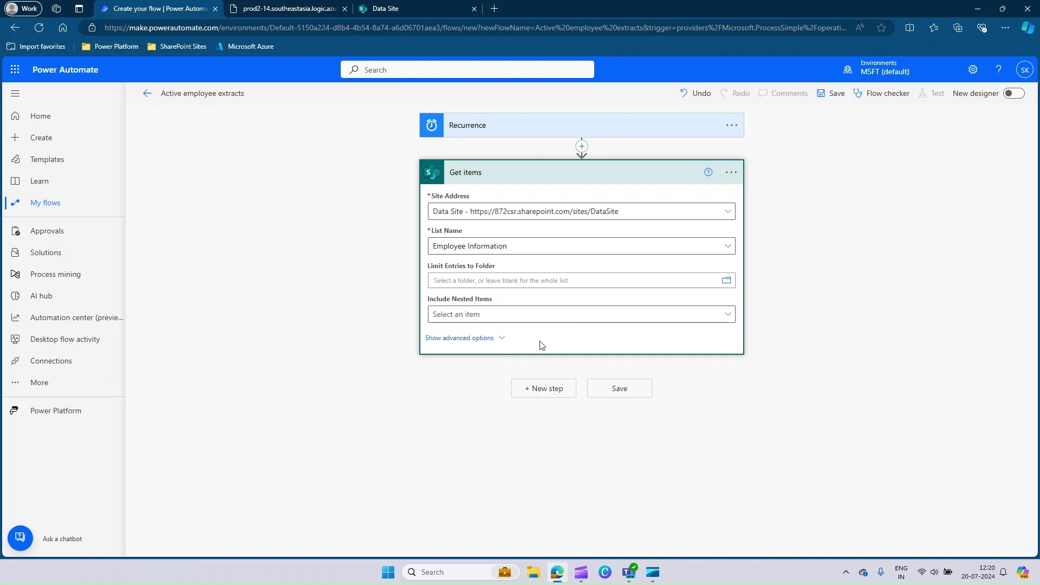
# - Set the Get items Filter Query to Title equals 1 and save the flow
pyautogui.click(457, 339)
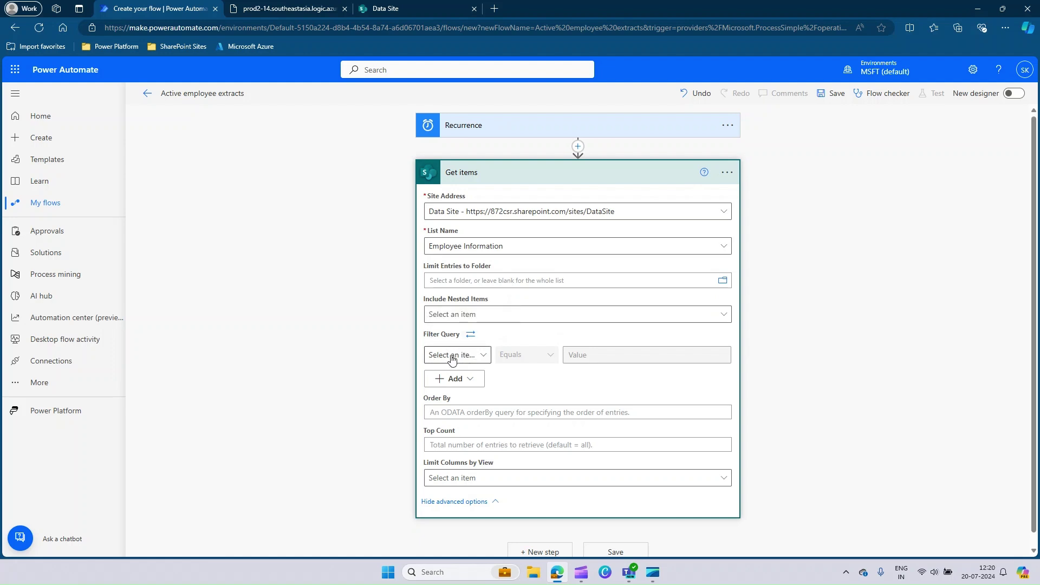
pyautogui.click(482, 360)
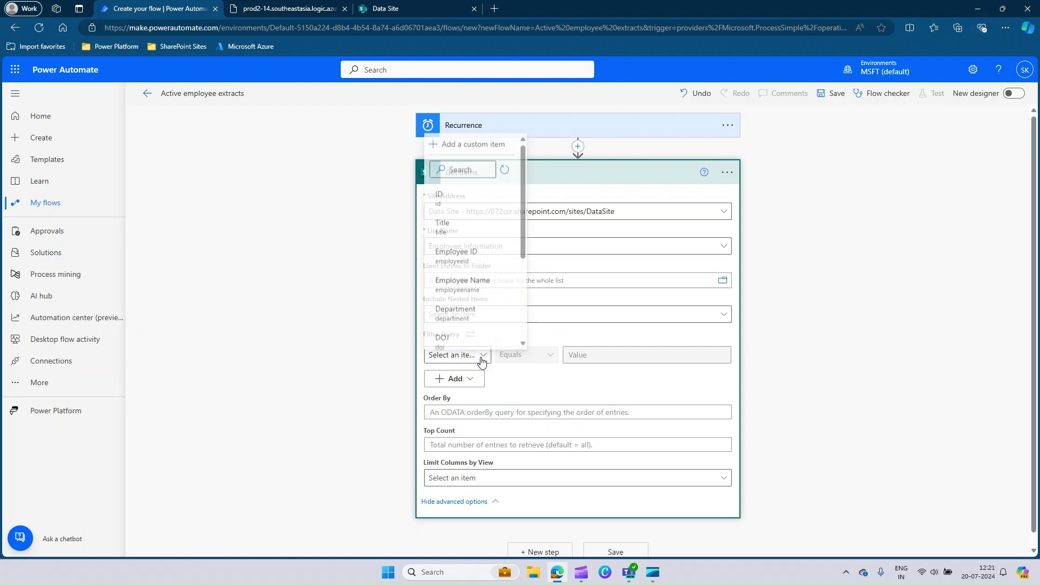
pyautogui.click(464, 227)
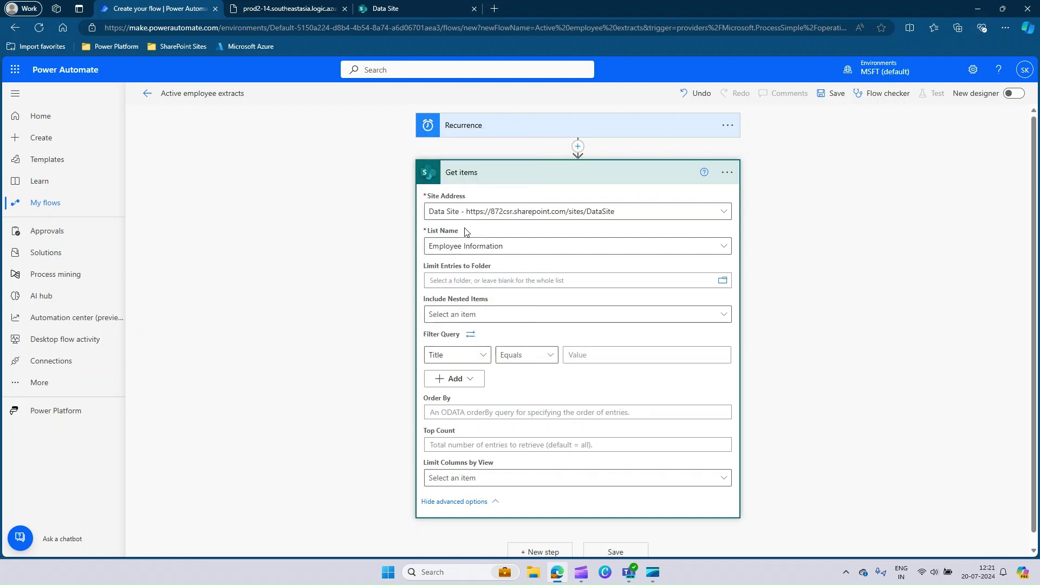
pyautogui.click(584, 356)
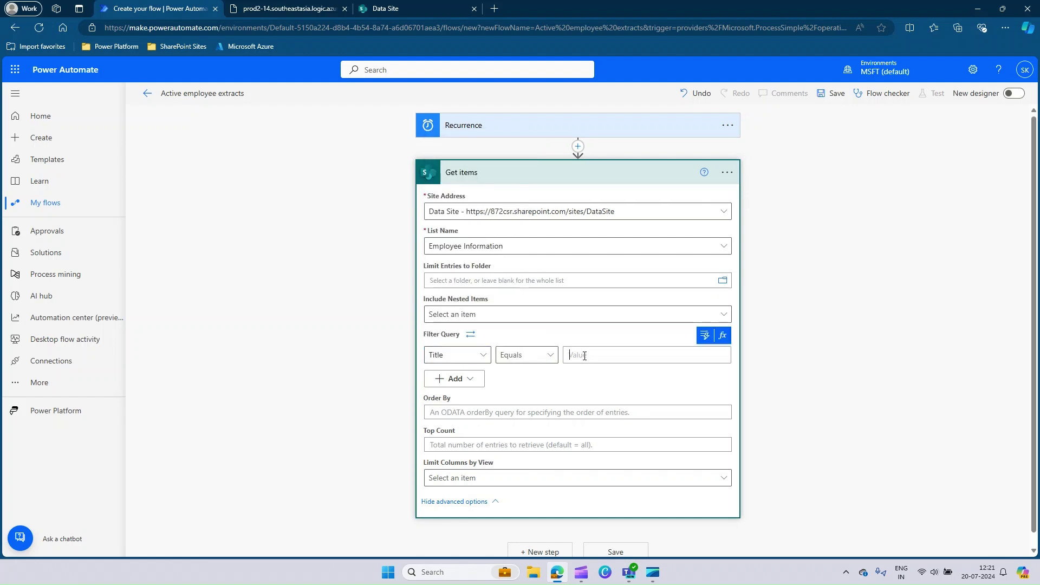
pyautogui.write('1')
pyautogui.click(835, 94)
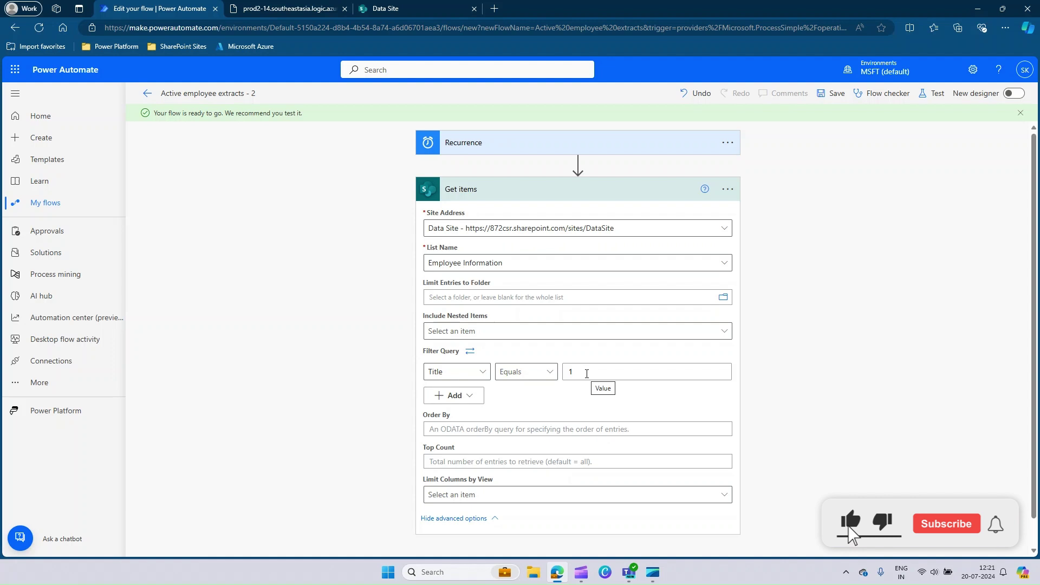
# - Collapse Get items and add a Data Operation Create CSV table step below it
pyautogui.click(502, 189)
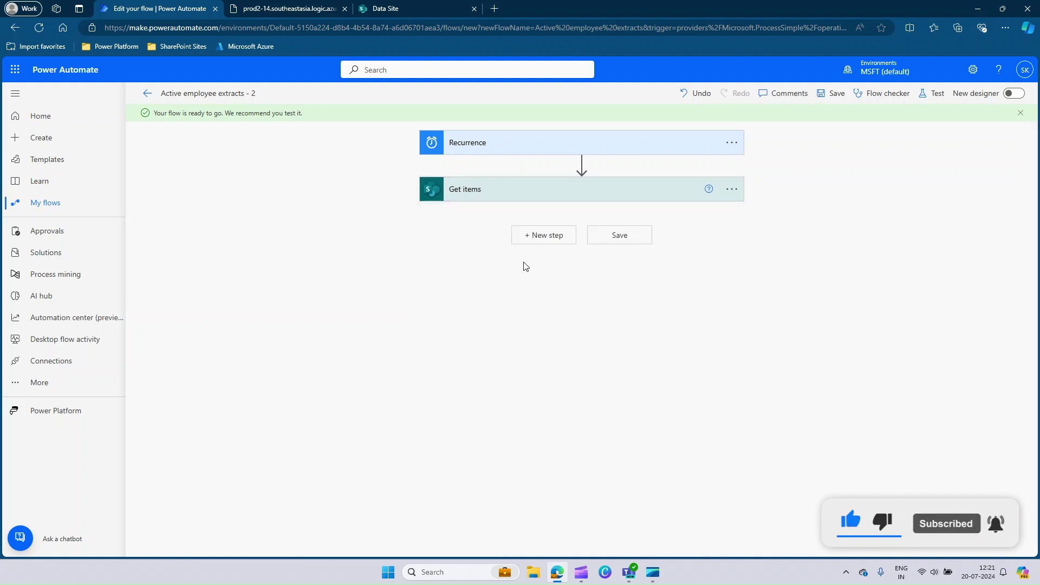
pyautogui.click(551, 242)
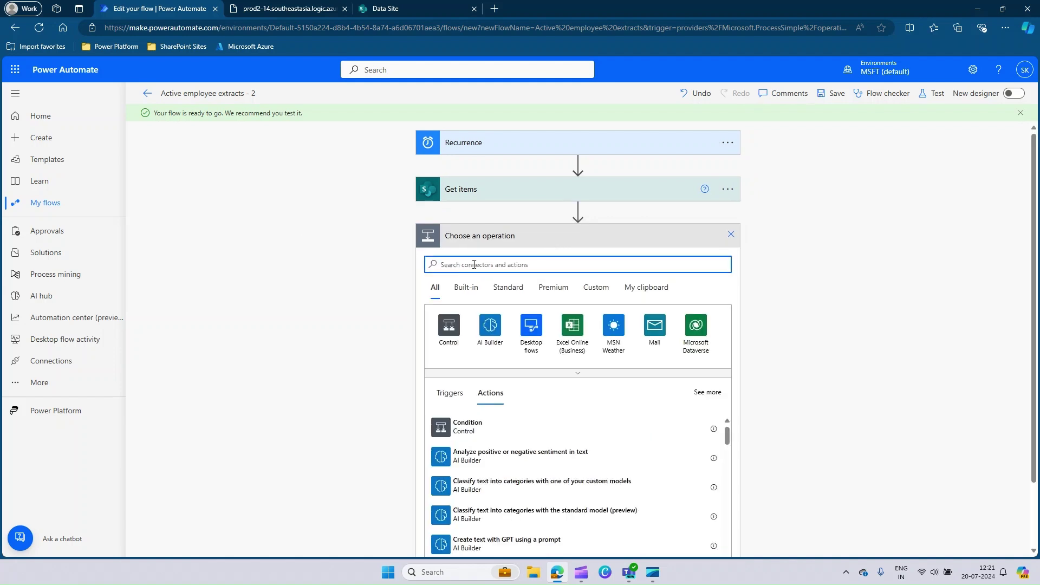
pyautogui.write('csv')
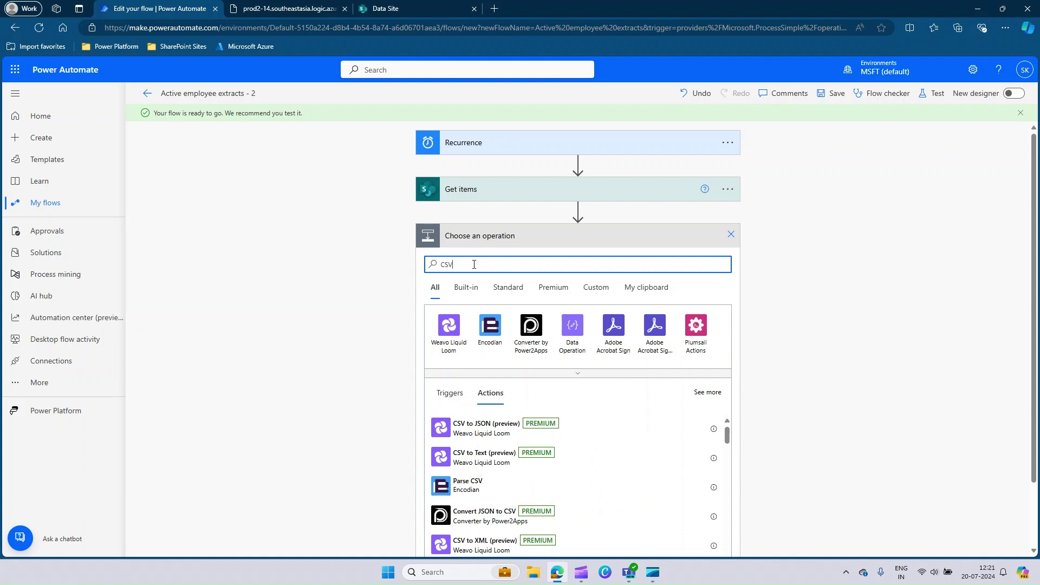
pyautogui.click(575, 342)
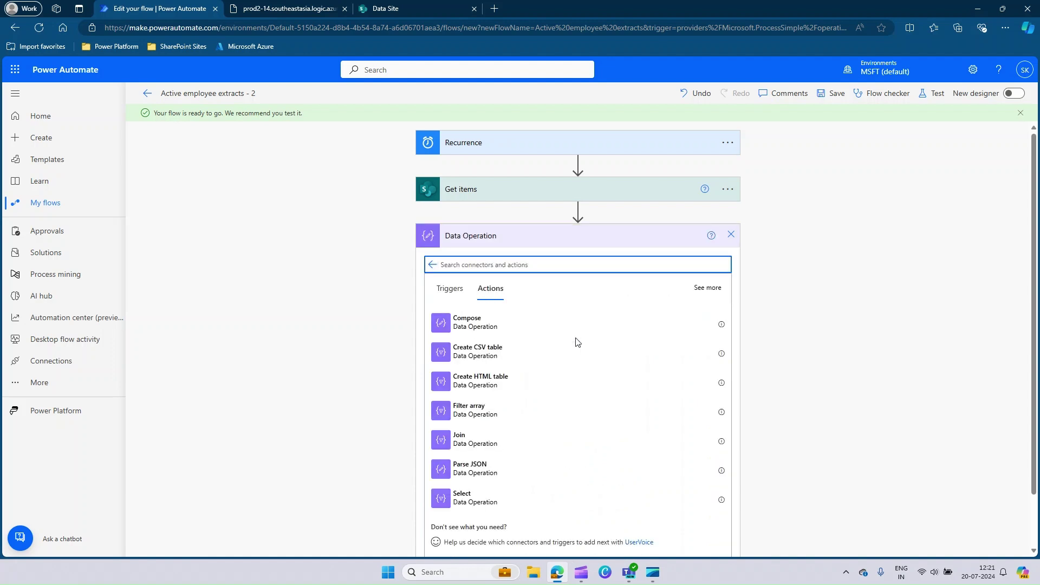
pyautogui.click(477, 352)
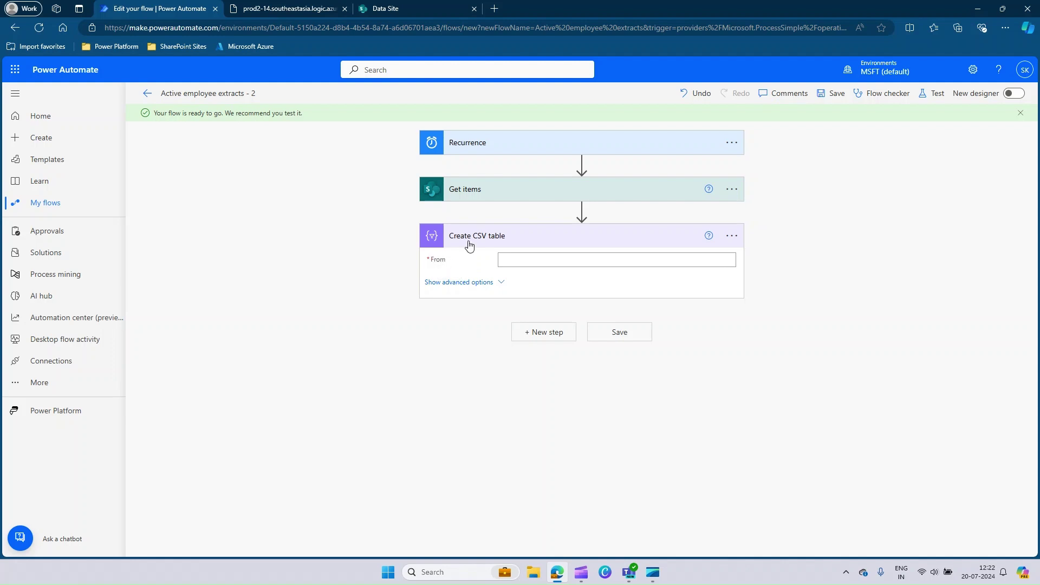
# - Set the CSV table's From to the Get items 'value' output and change the Columns mode
pyautogui.click(512, 261)
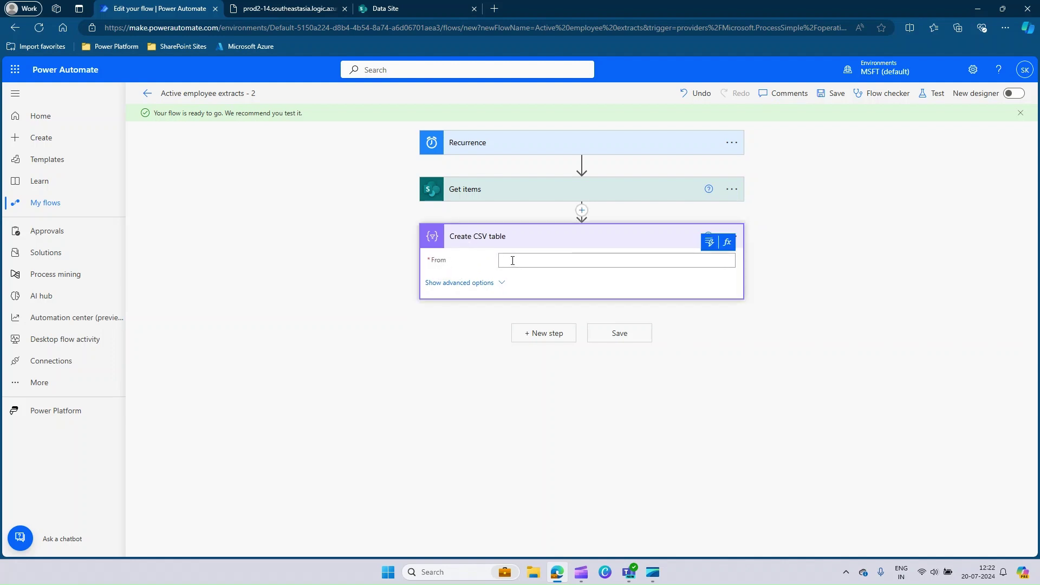
pyautogui.click(709, 243)
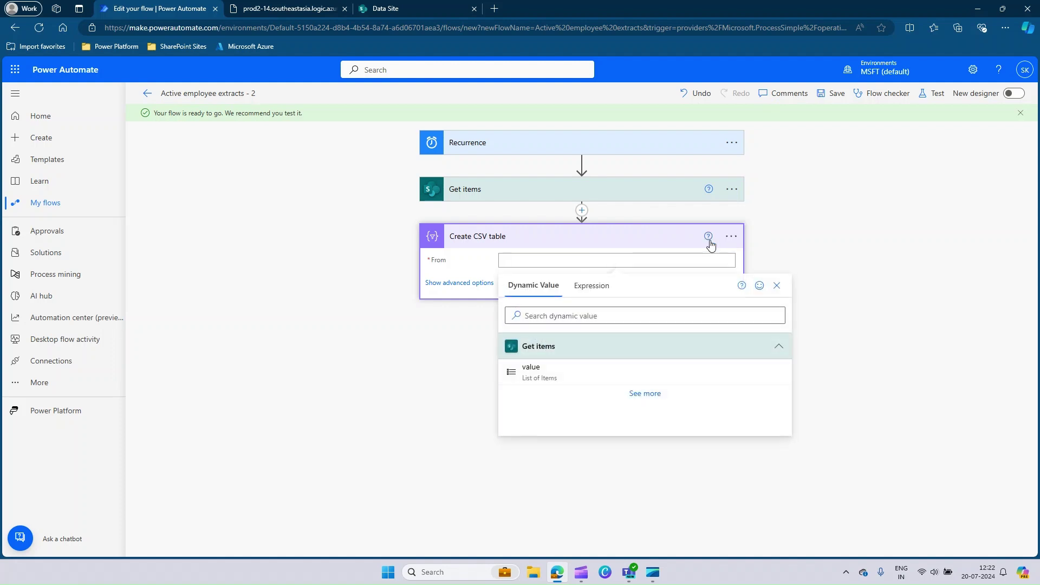
pyautogui.click(544, 377)
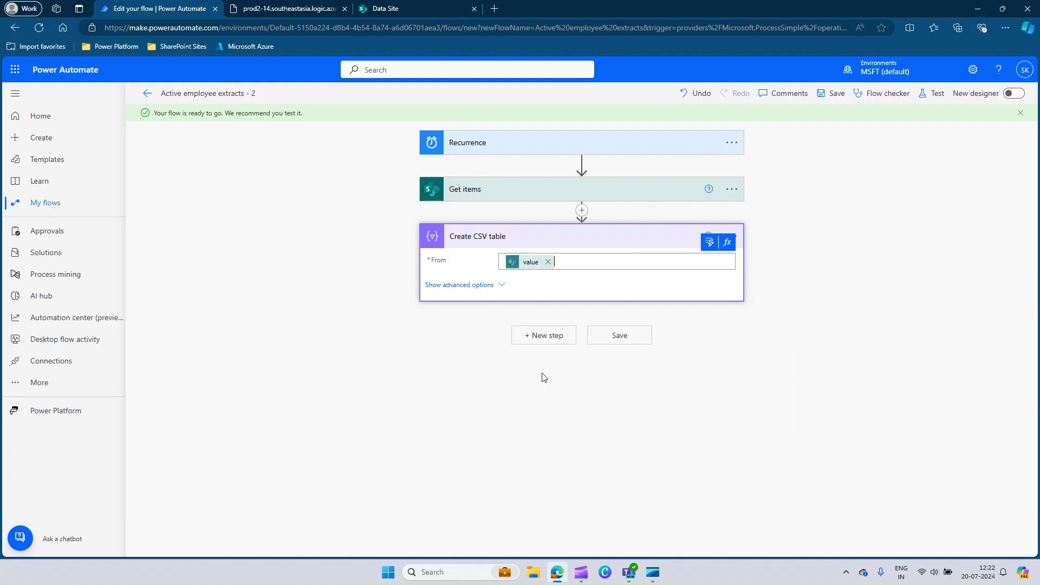
pyautogui.click(477, 291)
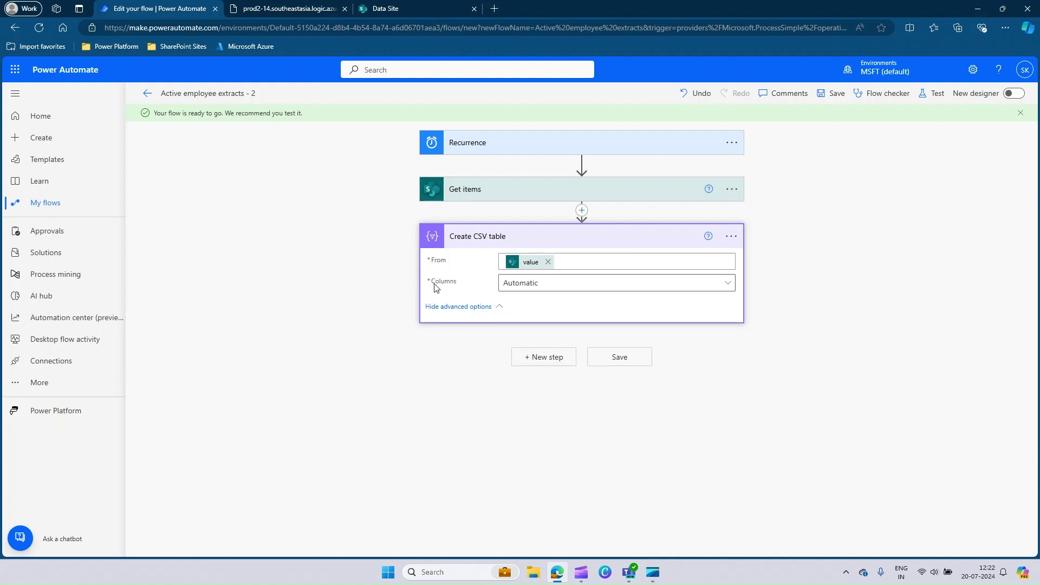
pyautogui.click(538, 290)
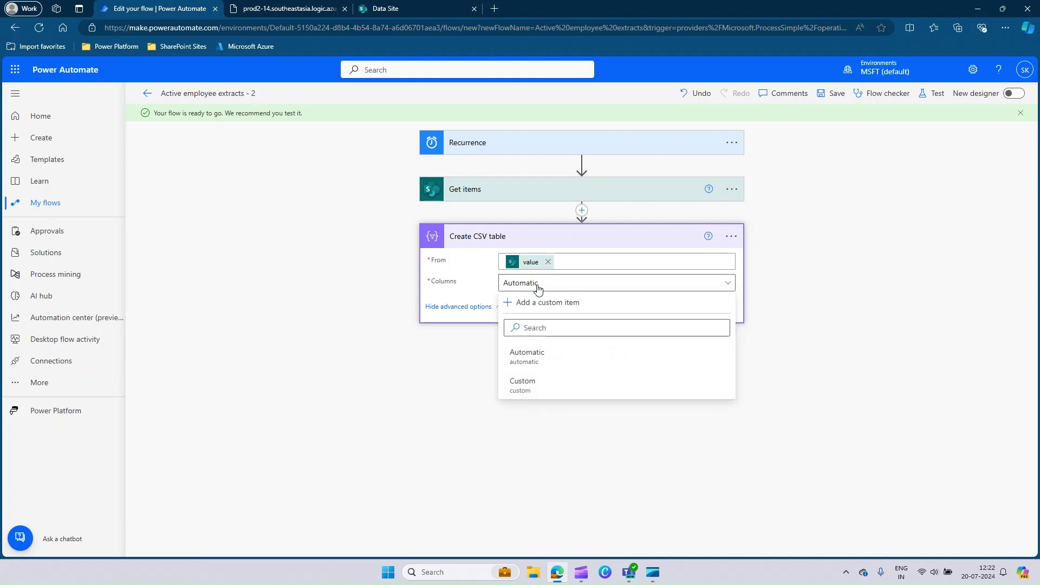
pyautogui.click(538, 387)
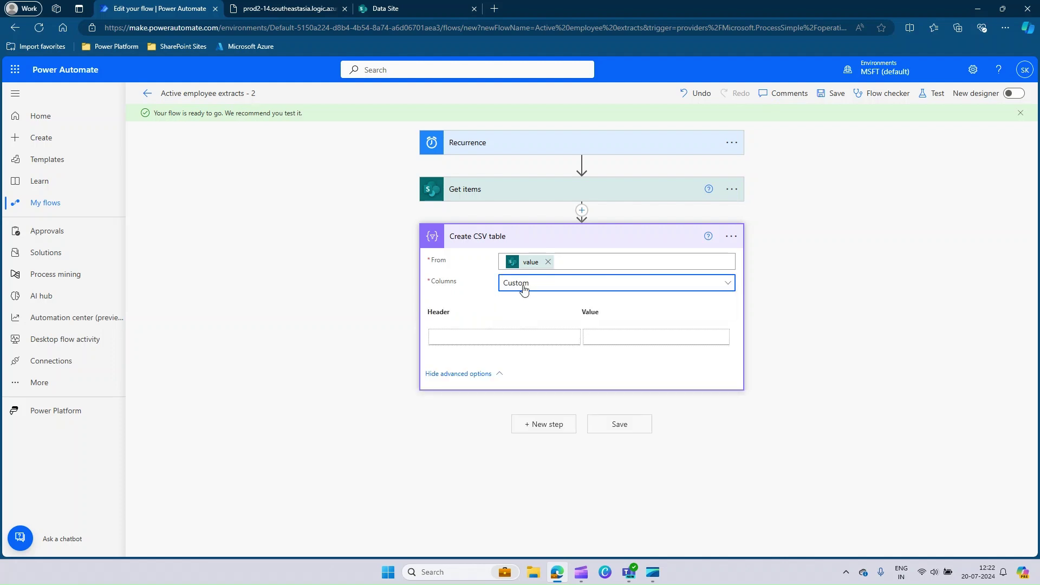
pyautogui.click(680, 285)
# - Reset CSV columns to Automatic, save, and add an Office 365 Outlook Send an email (V2) step
pyautogui.click(539, 354)
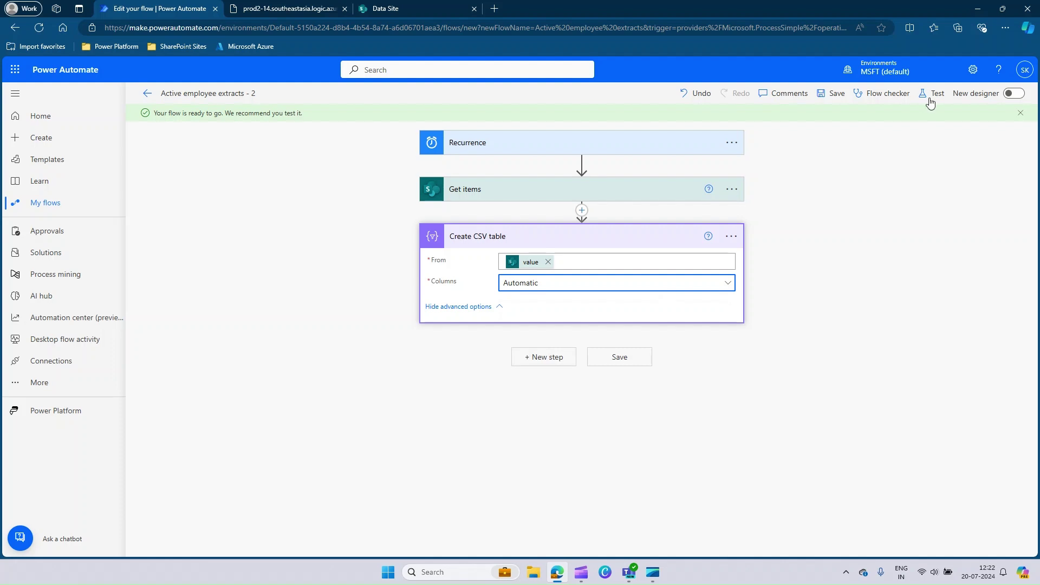
pyautogui.click(841, 95)
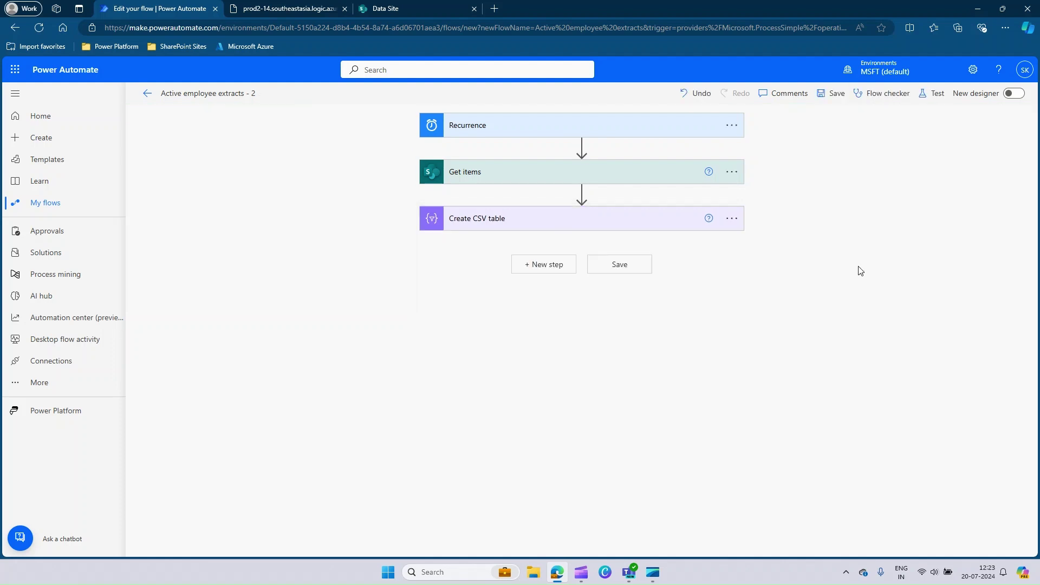
pyautogui.click(551, 274)
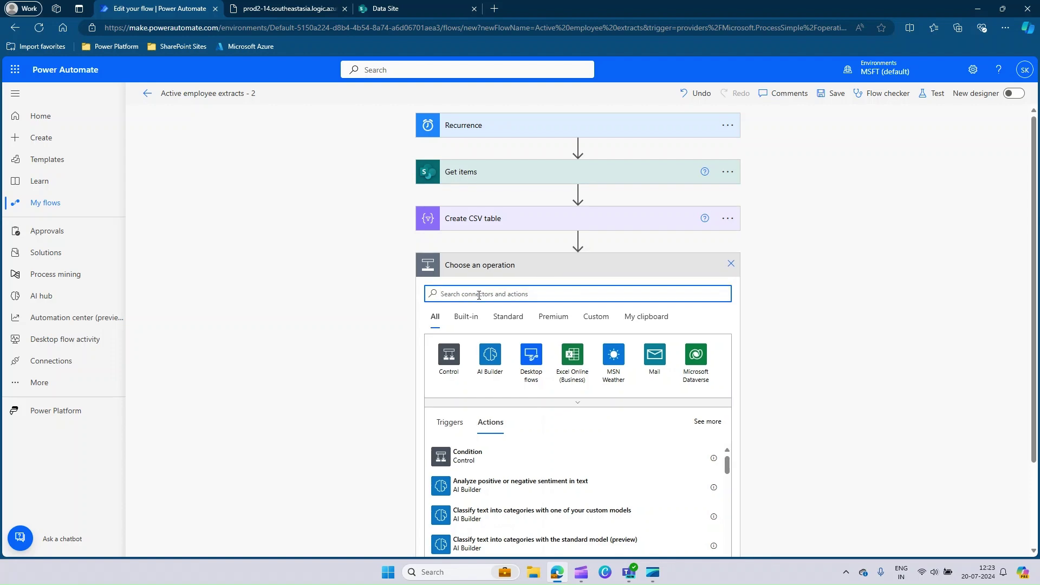
pyautogui.write('Outlook')
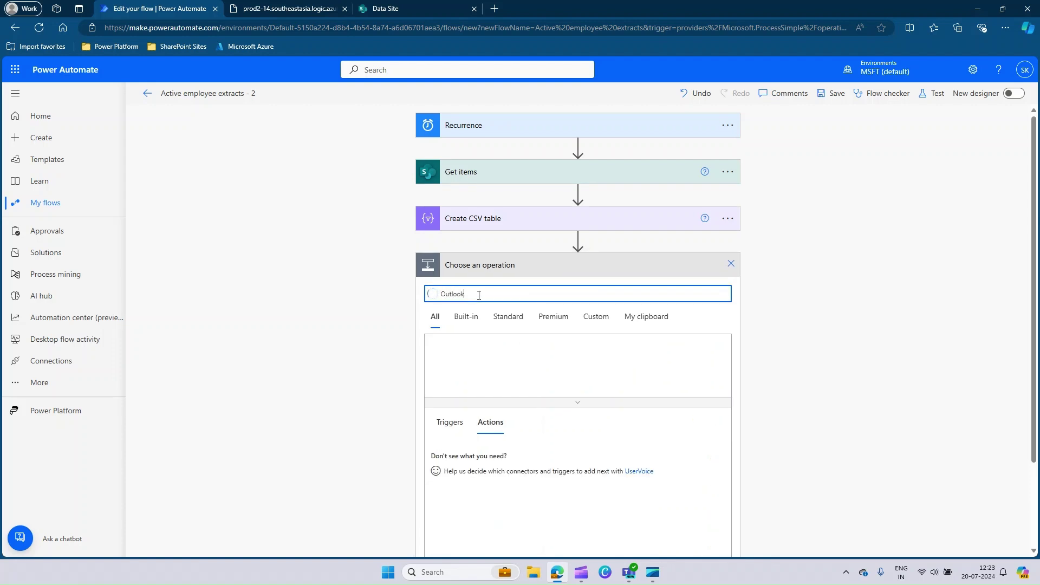
pyautogui.click(449, 359)
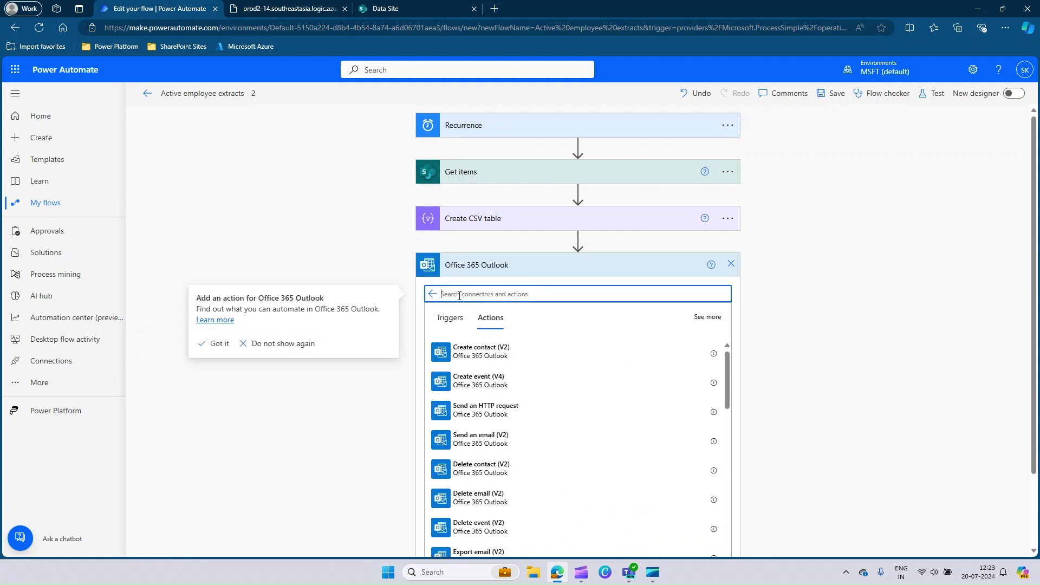
pyautogui.write('Send an')
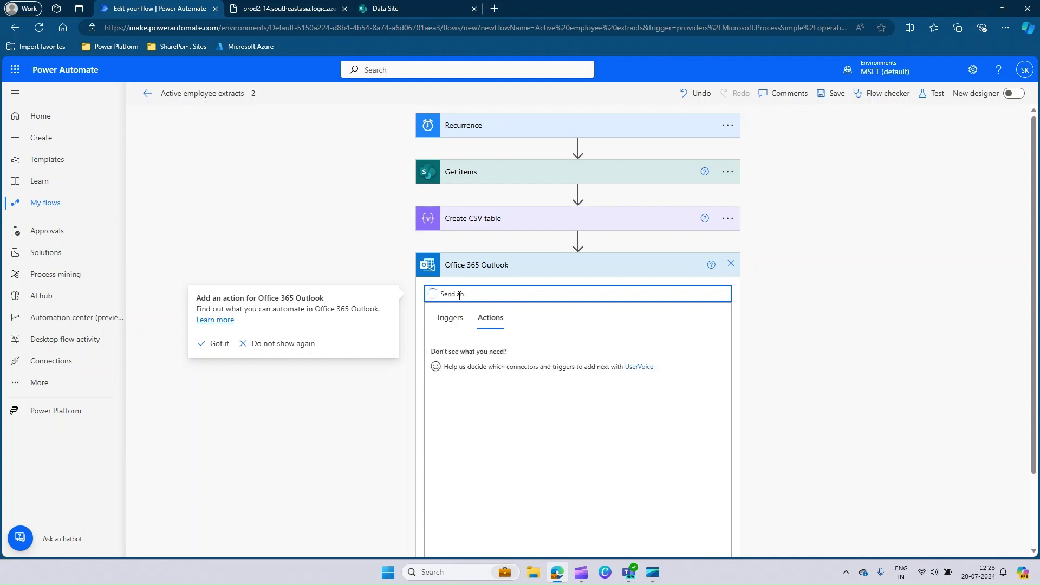
pyautogui.click(495, 362)
pyautogui.click(494, 361)
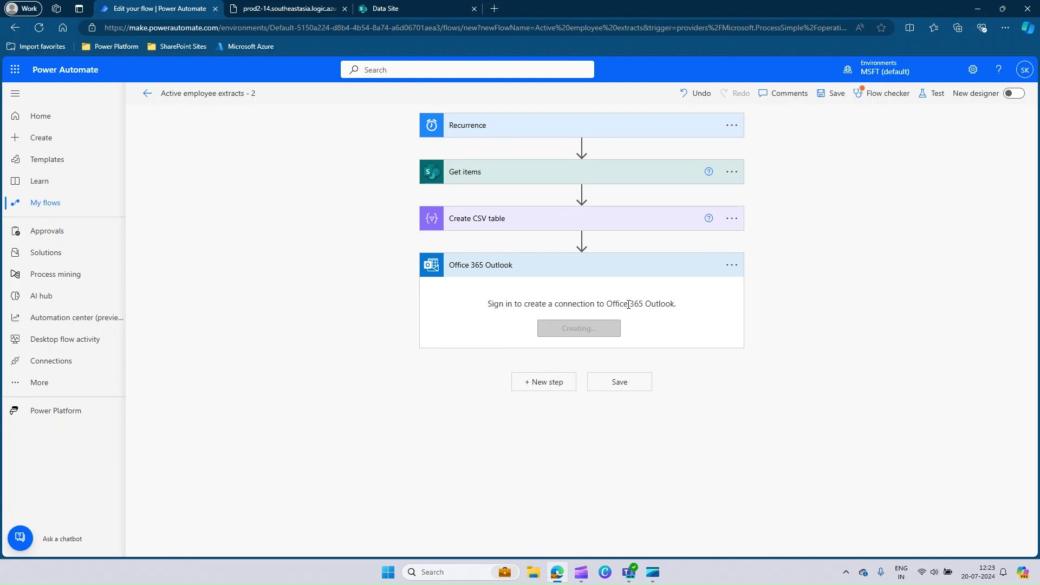
pyautogui.click(617, 327)
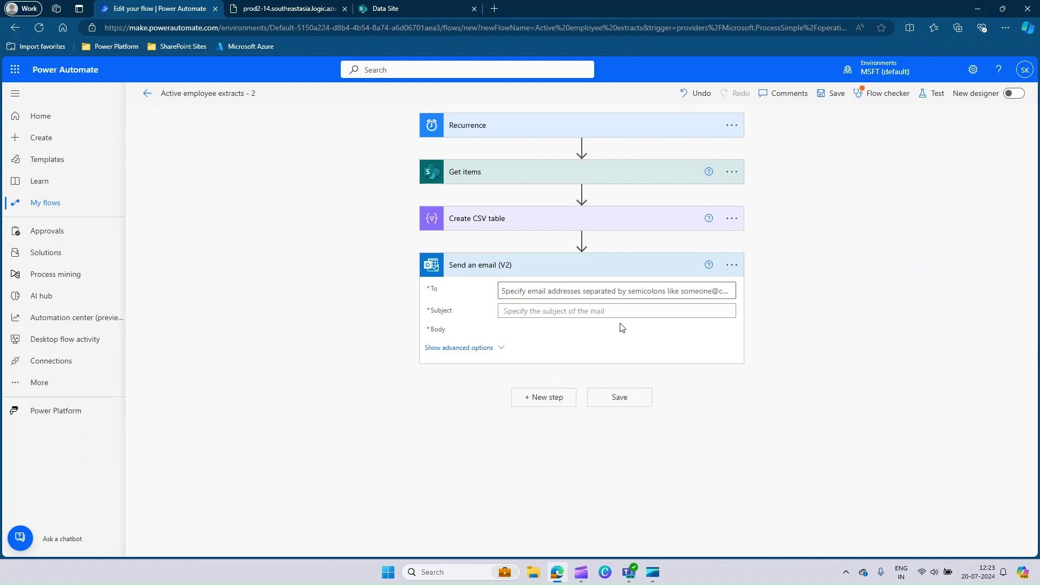
# - Address the email to the suggested recipient with subject 'Active Employee Extract'
pyautogui.click(522, 292)
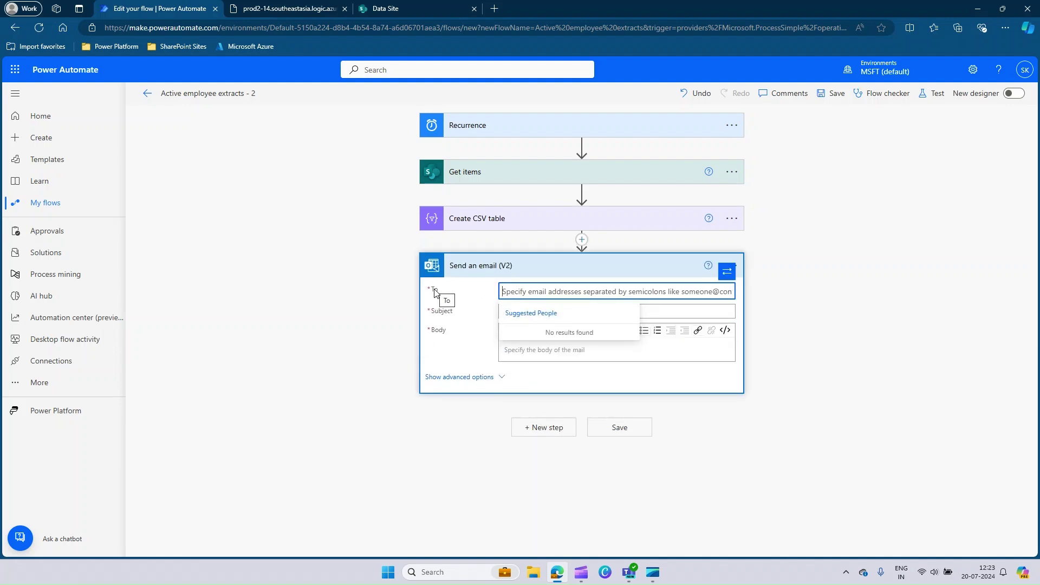
pyautogui.write('sabar')
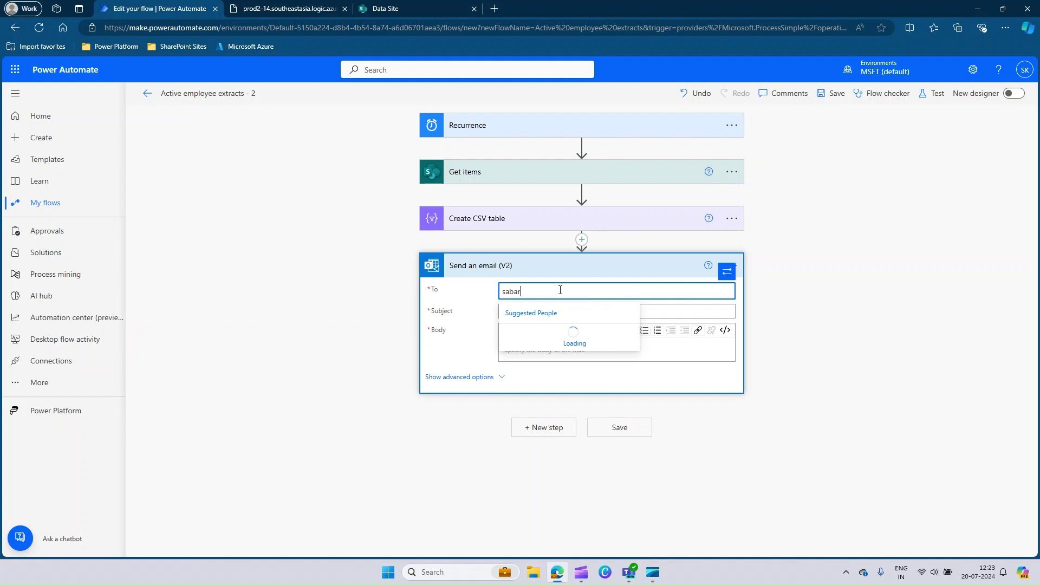
pyautogui.write('i karthy')
pyautogui.click(560, 339)
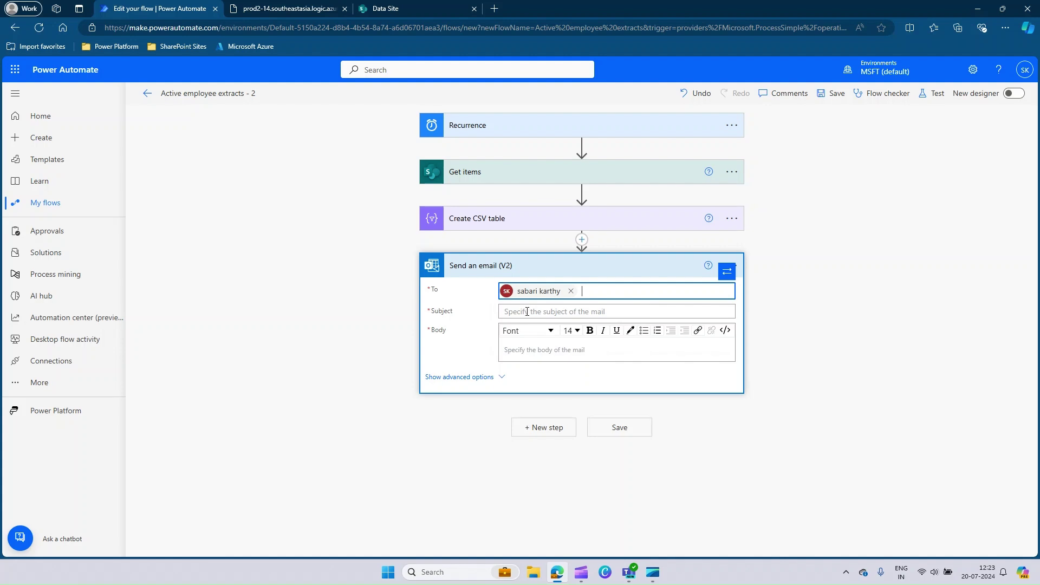
pyautogui.click(527, 312)
pyautogui.write('Act')
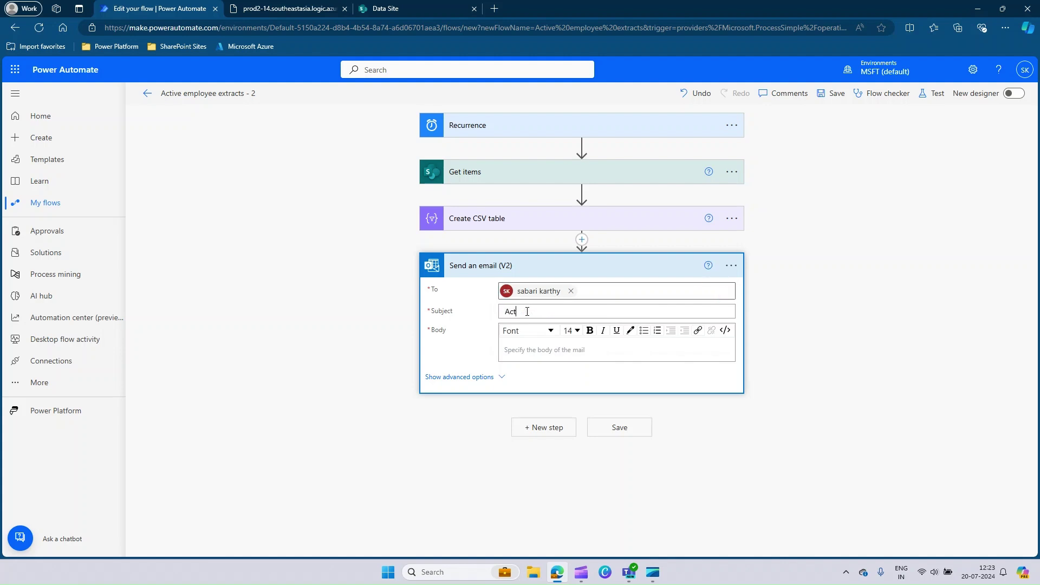
pyautogui.write('ive Employee Extract')
# - Write the body: 'Hi,', a short attached-file note, and a 'Regards' sign-off with the sender's name
pyautogui.click(525, 348)
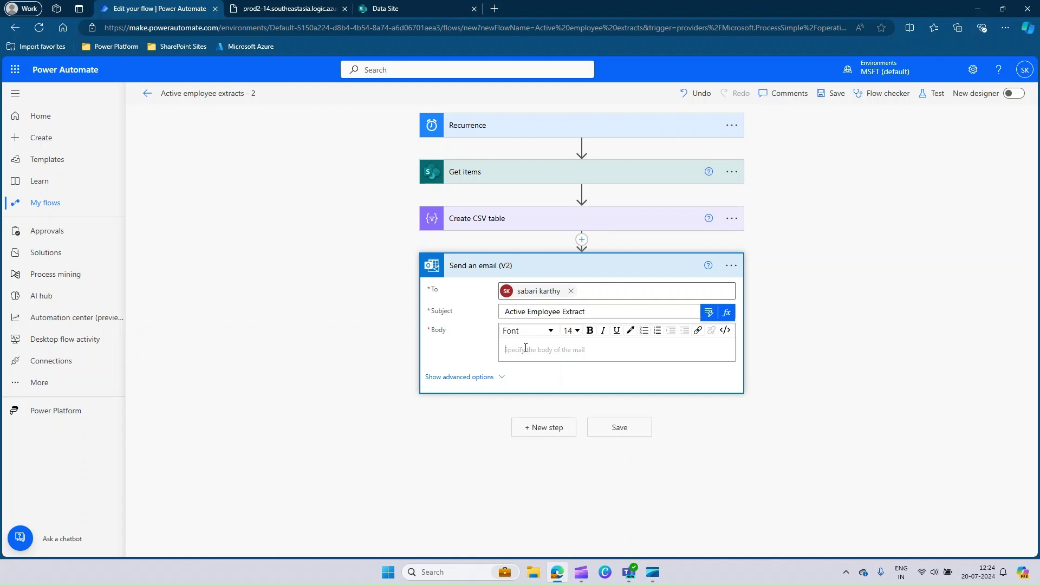
pyautogui.write('Hi,')
pyautogui.press('Return')
pyautogui.press('Return')
pyautogui.write('PFAS the current active employee extracts')
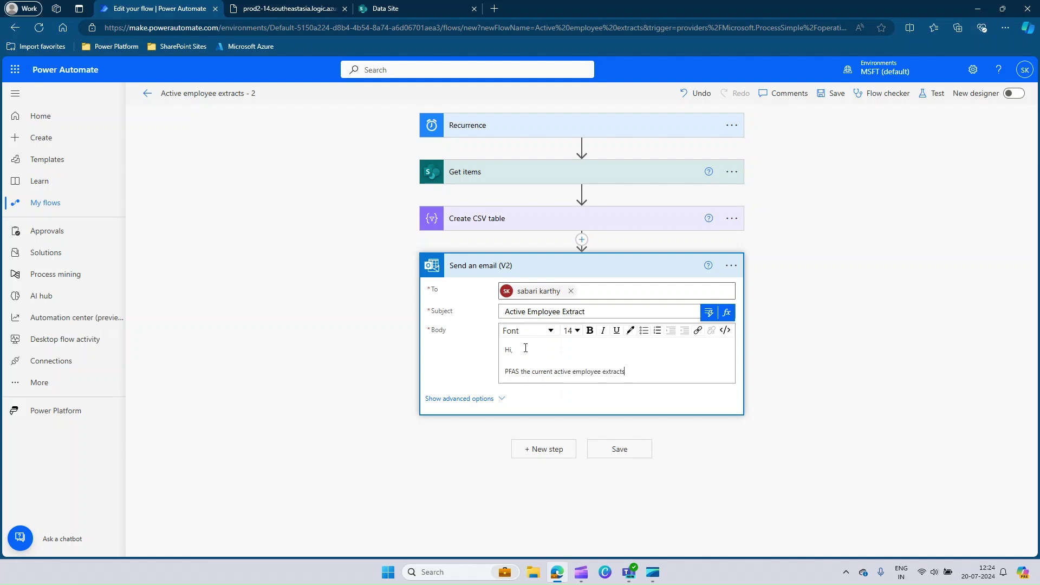
pyautogui.press('Return')
pyautogui.press('Return')
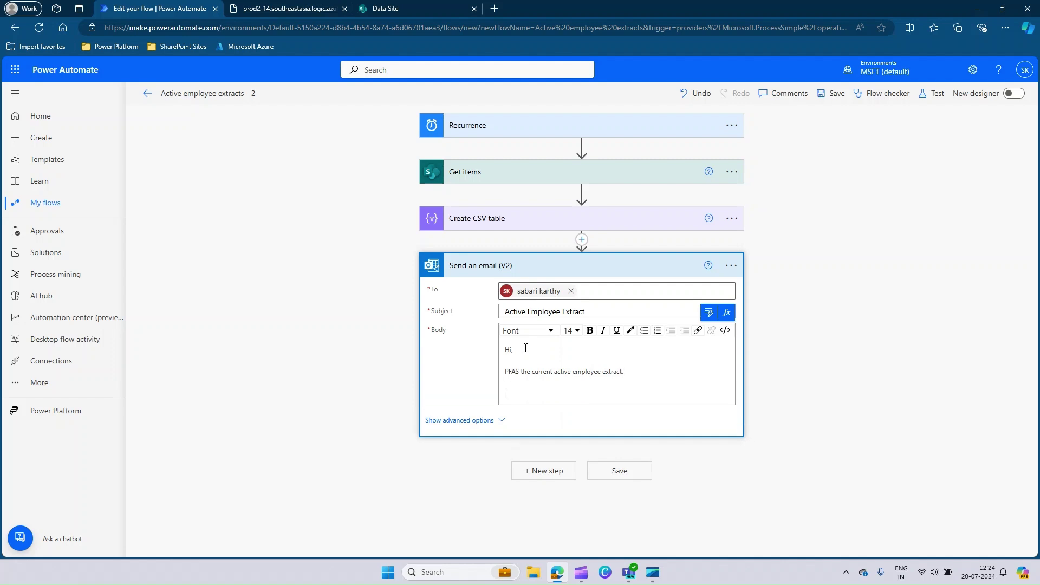
pyautogui.write('Regqards')
pyautogui.press('Return')
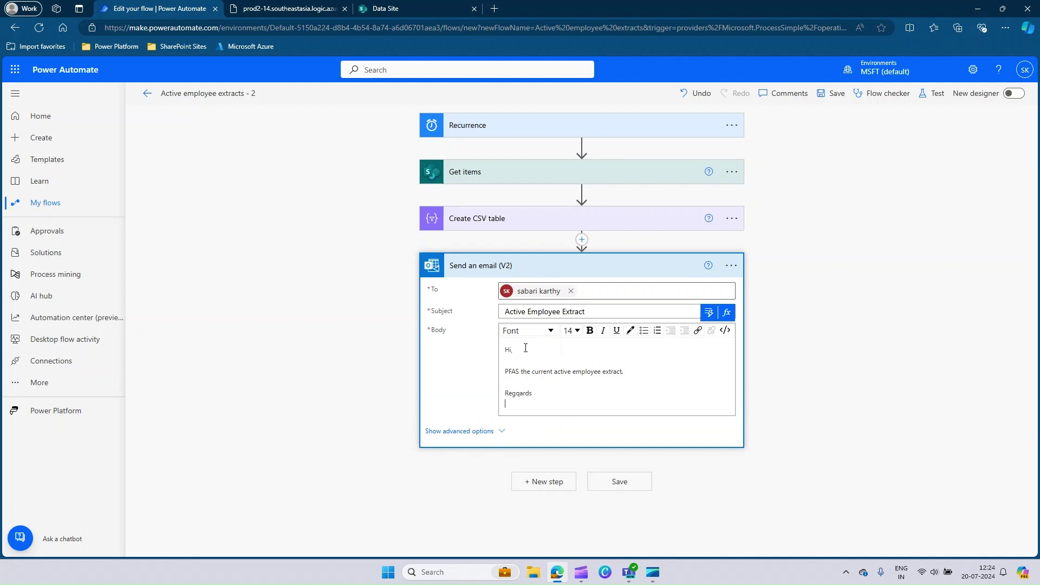
pyautogui.write('Sabari.')
# - Attach a file named ActiveEmployee.csv whose content is the Create CSV table Output
pyautogui.click(480, 432)
pyautogui.scroll(-2, 849, 408)
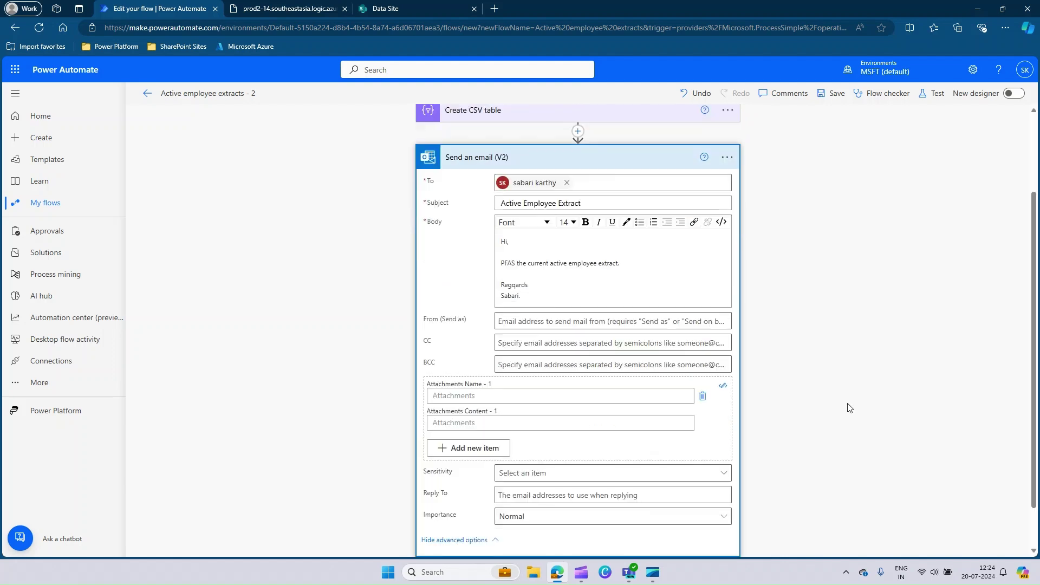
pyautogui.click(470, 397)
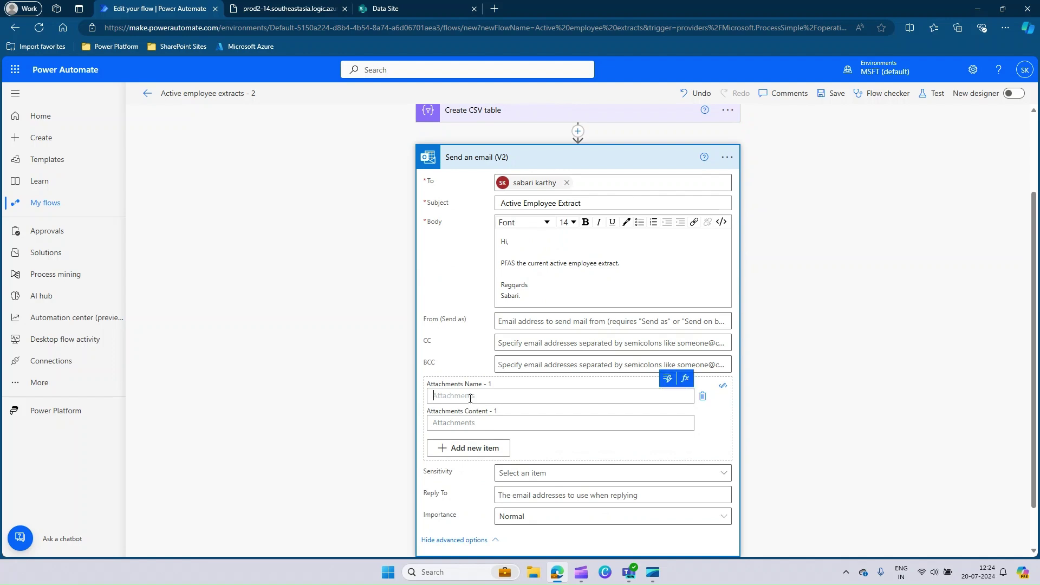
pyautogui.write('Ac')
pyautogui.write('tiveEmployeer')
pyautogui.click(461, 421)
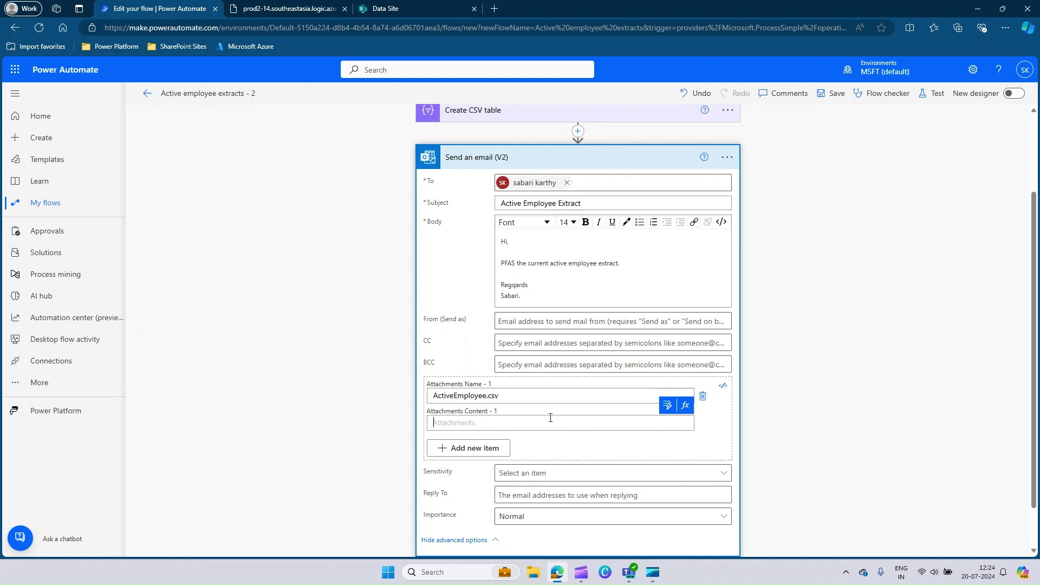
pyautogui.click(669, 410)
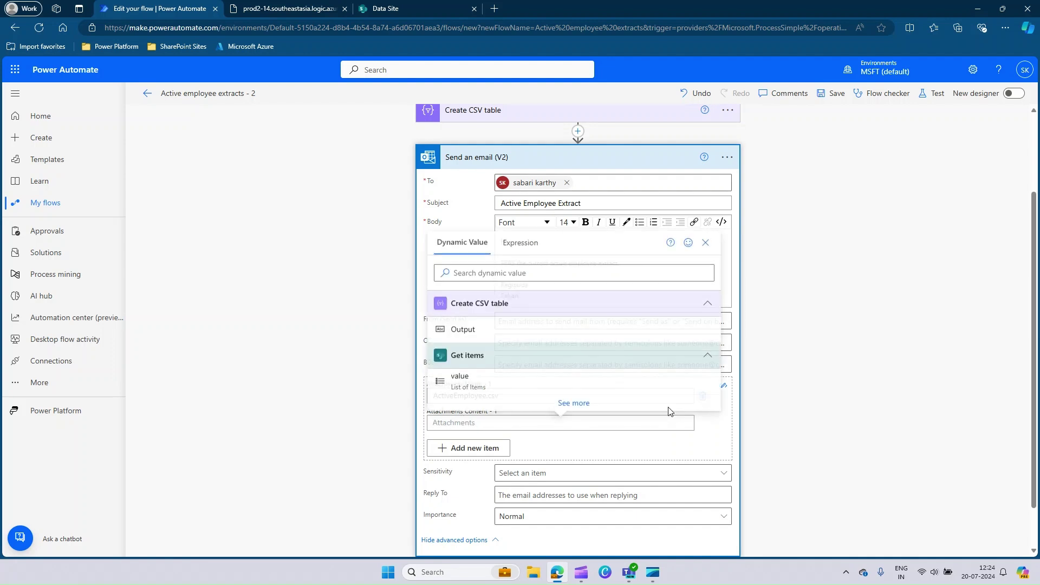
pyautogui.click(462, 328)
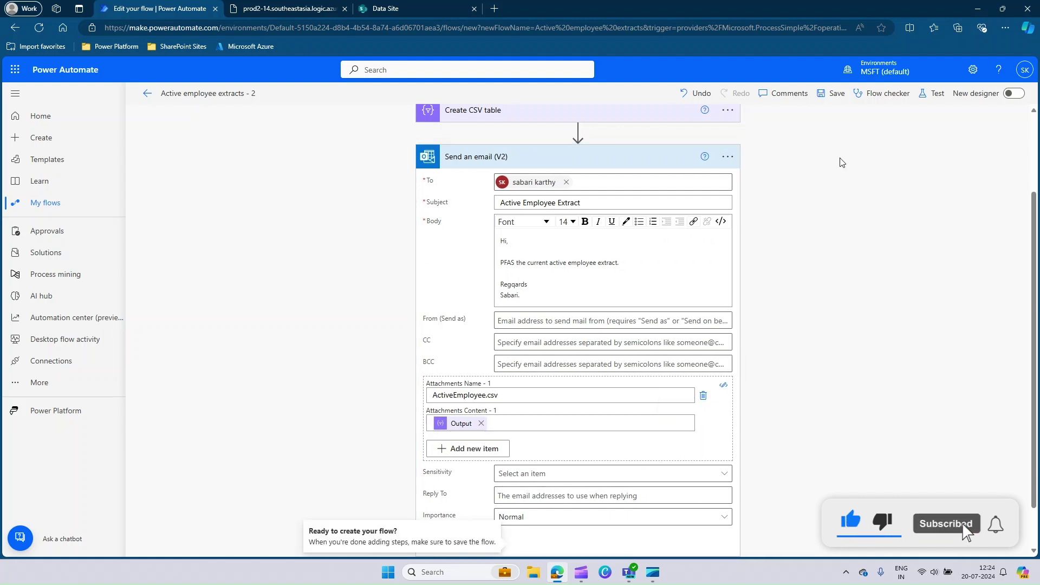
# - Save the flow, run a manual test, and confirm the flow ran successfully
pyautogui.click(833, 99)
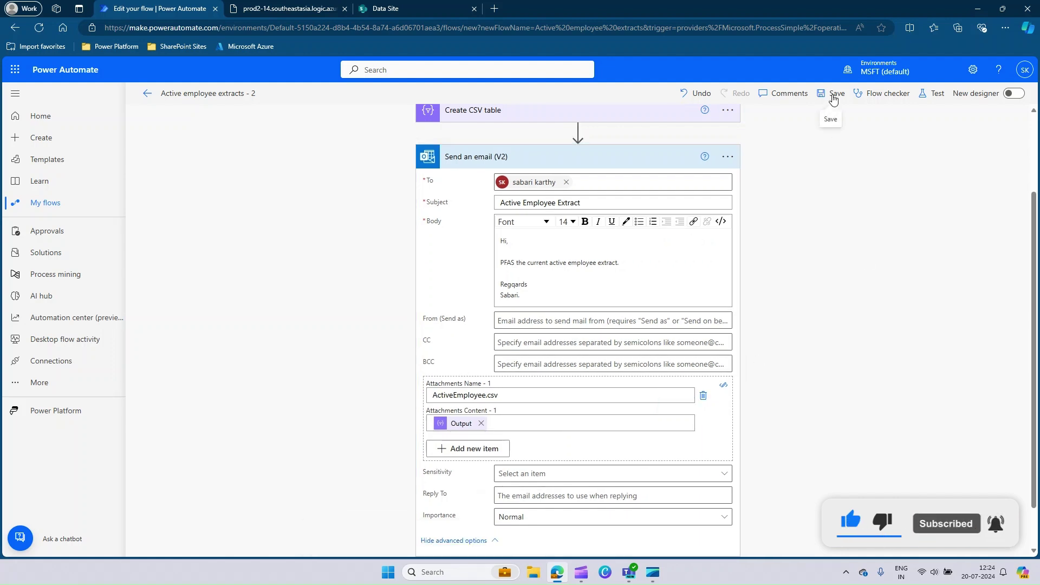
pyautogui.click(833, 98)
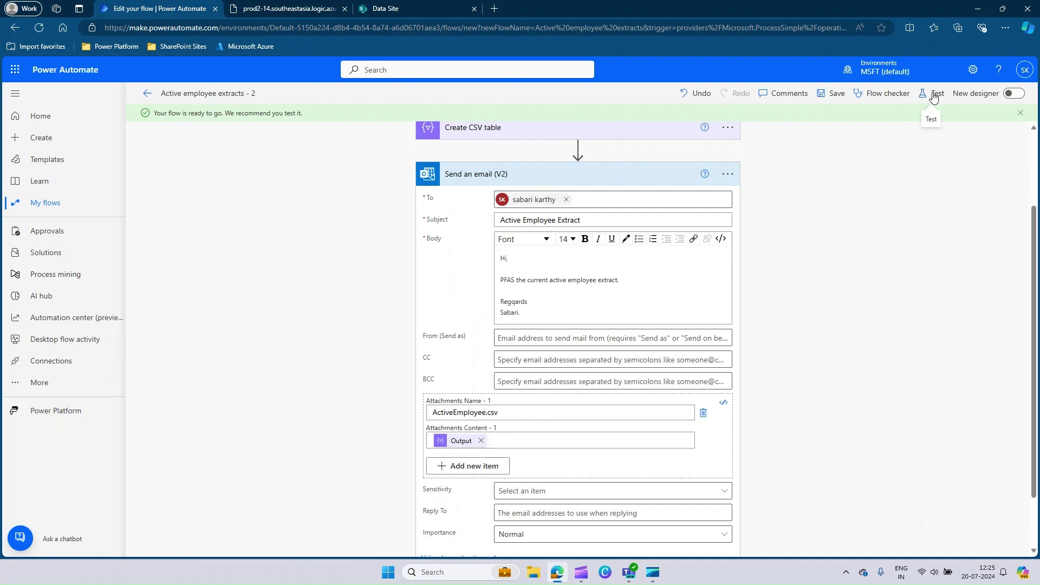
pyautogui.click(933, 96)
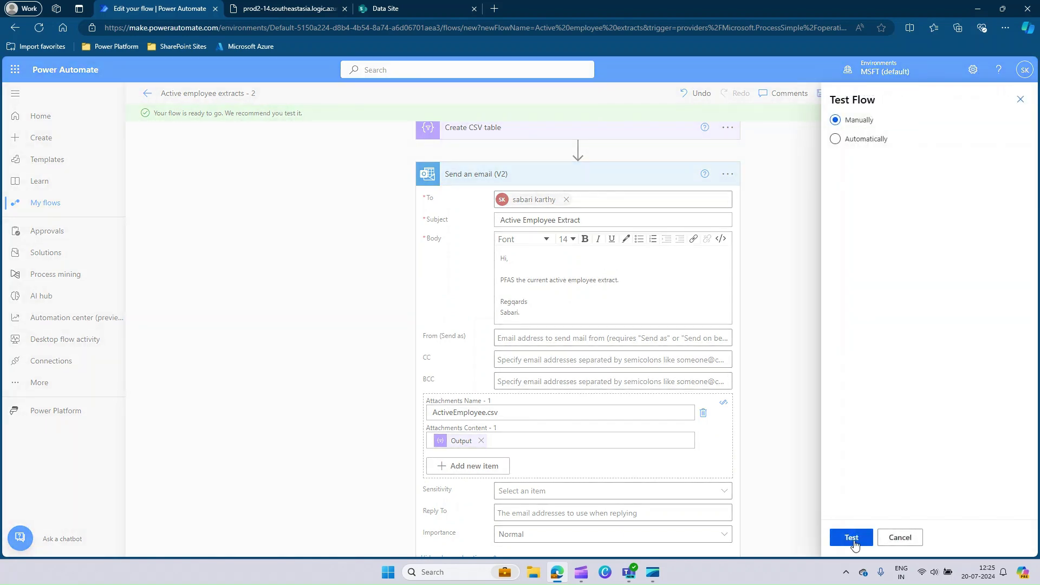
pyautogui.click(854, 543)
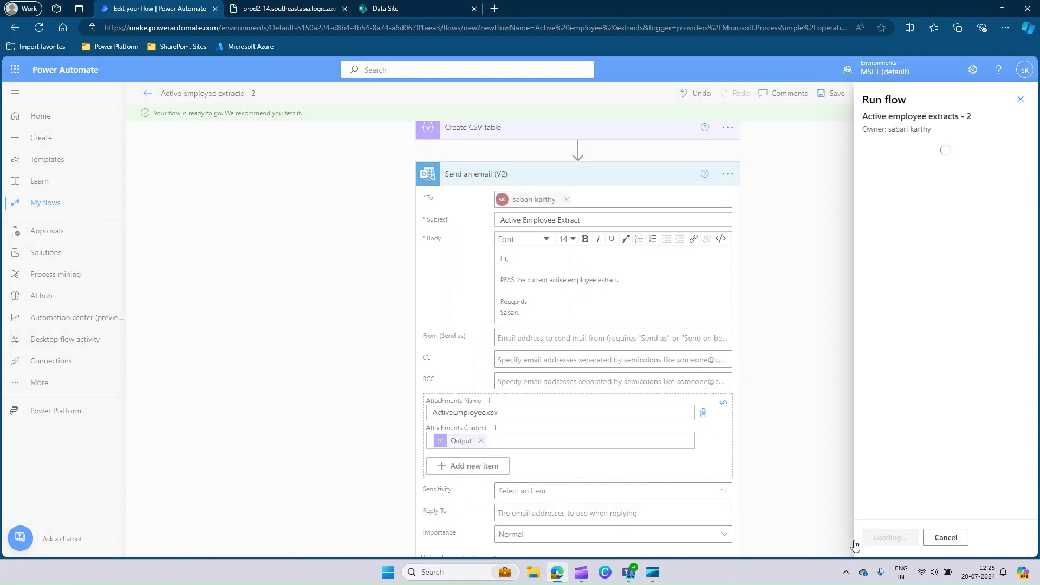
pyautogui.click(885, 539)
pyautogui.click(886, 539)
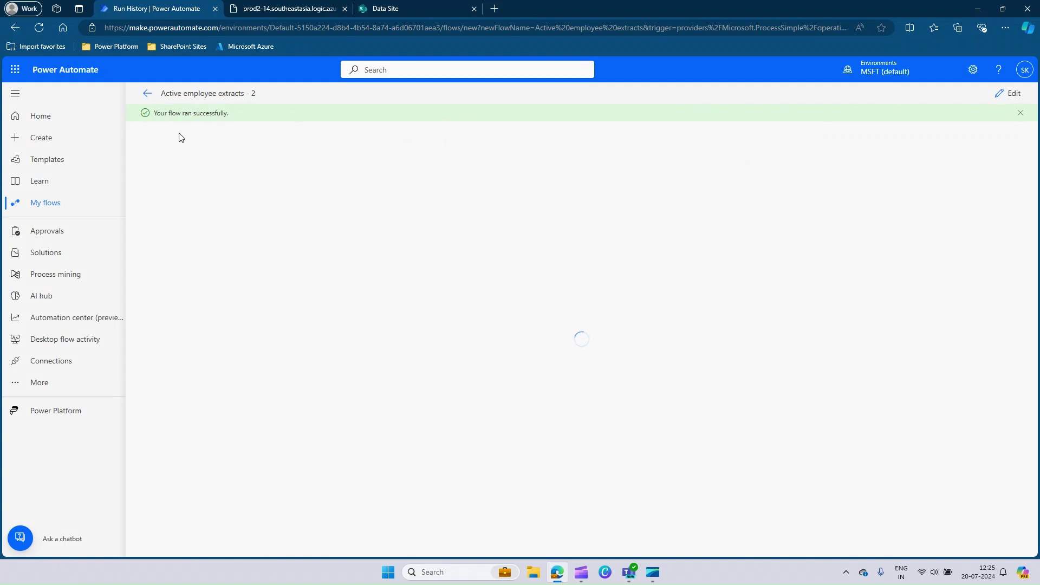
pyautogui.moveTo(153, 114); pyautogui.dragTo(242, 114)
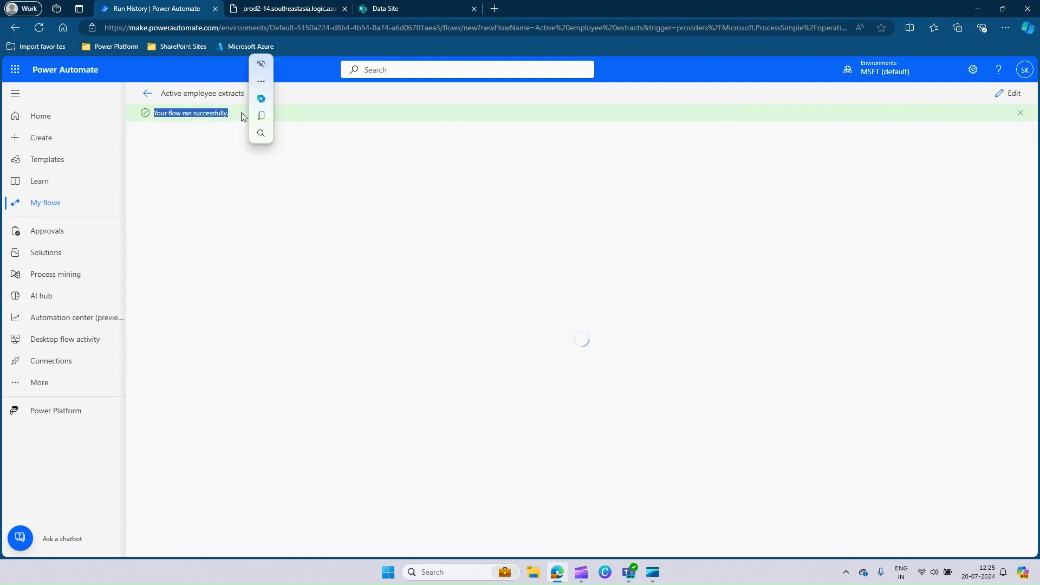
pyautogui.click(251, 160)
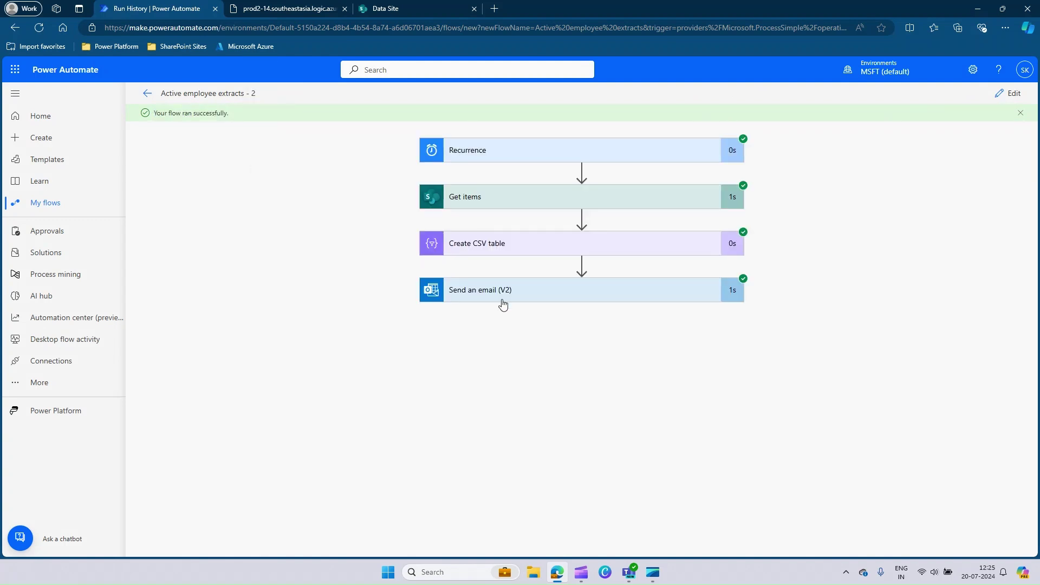
# - Open Outlook in a new tab, open the Active Employee Extract email, and show ActiveEmployee.csv options
pyautogui.click(13, 72)
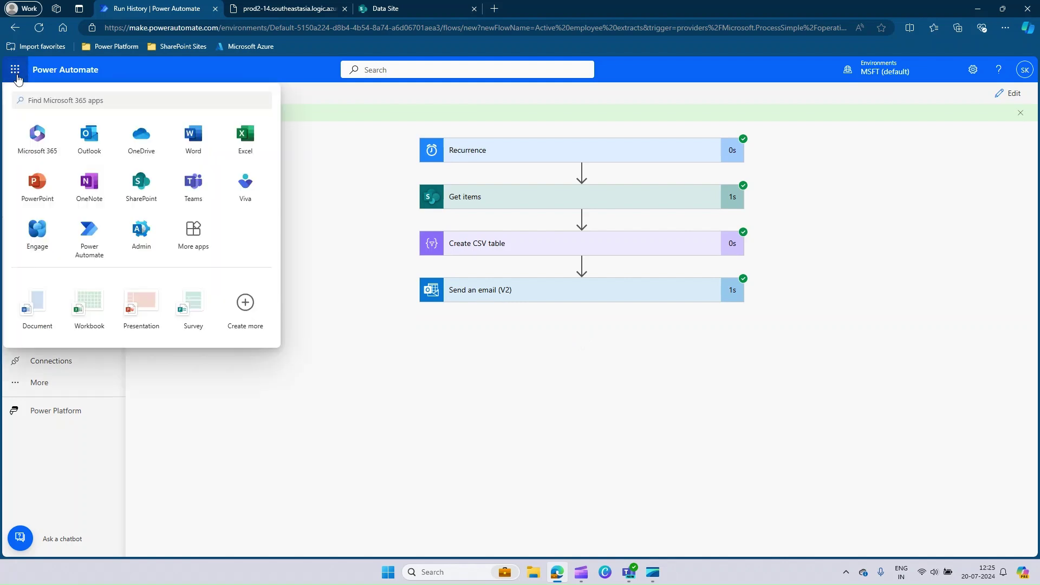
pyautogui.rightClick(97, 144)
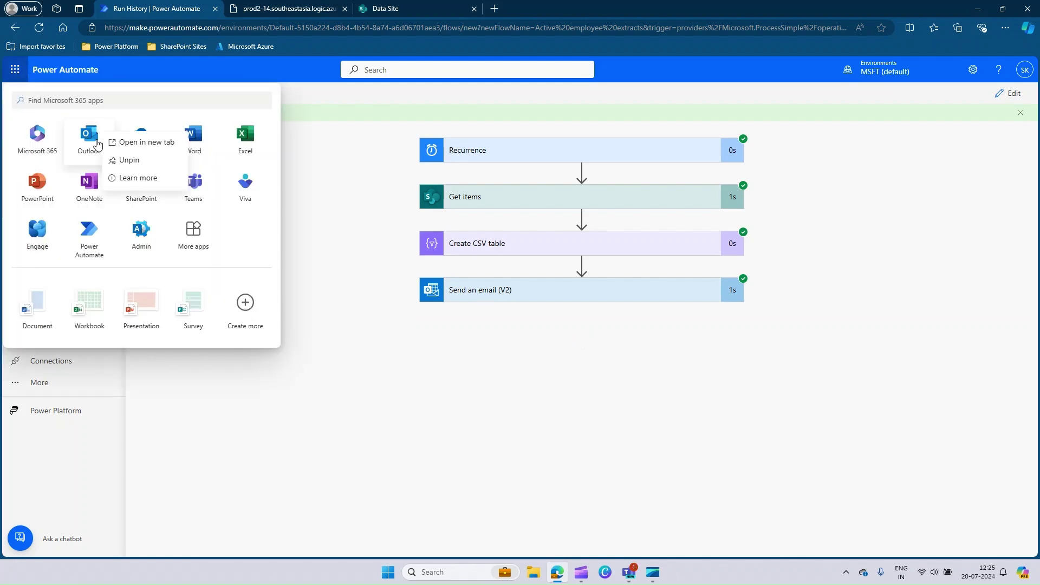
pyautogui.click(165, 142)
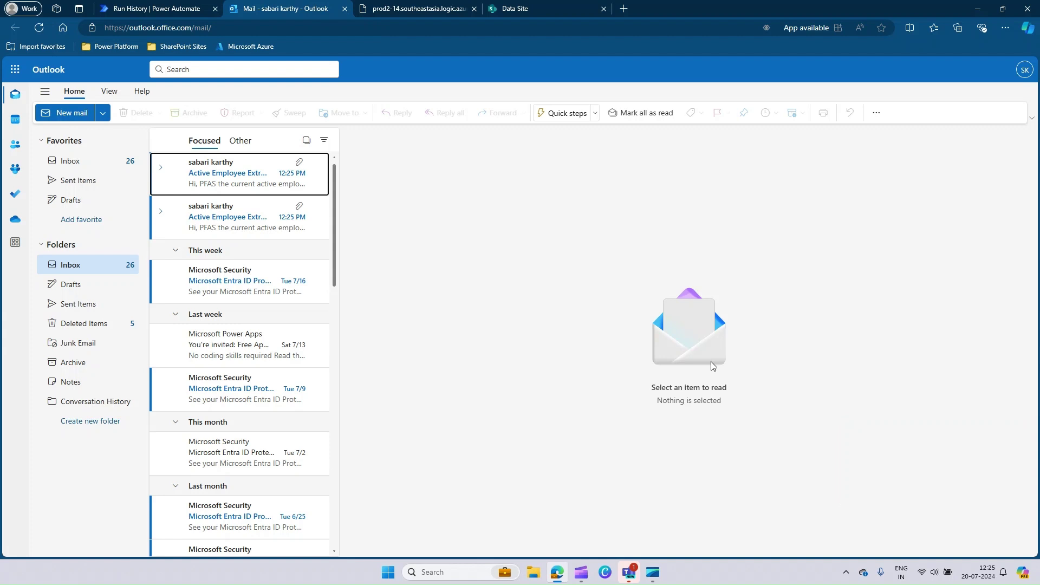
pyautogui.click(235, 180)
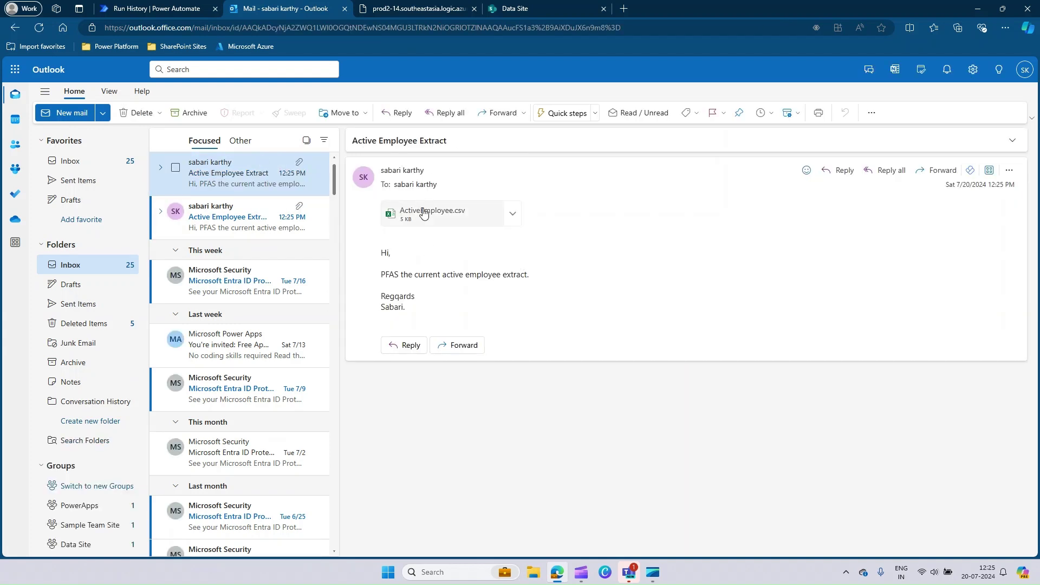
pyautogui.click(512, 213)
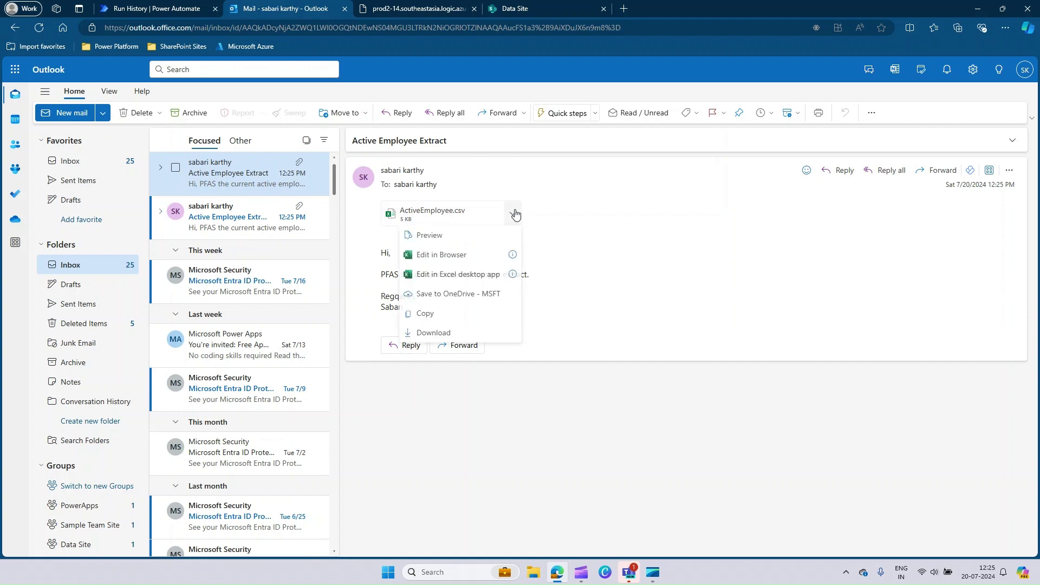
pyautogui.click(447, 259)
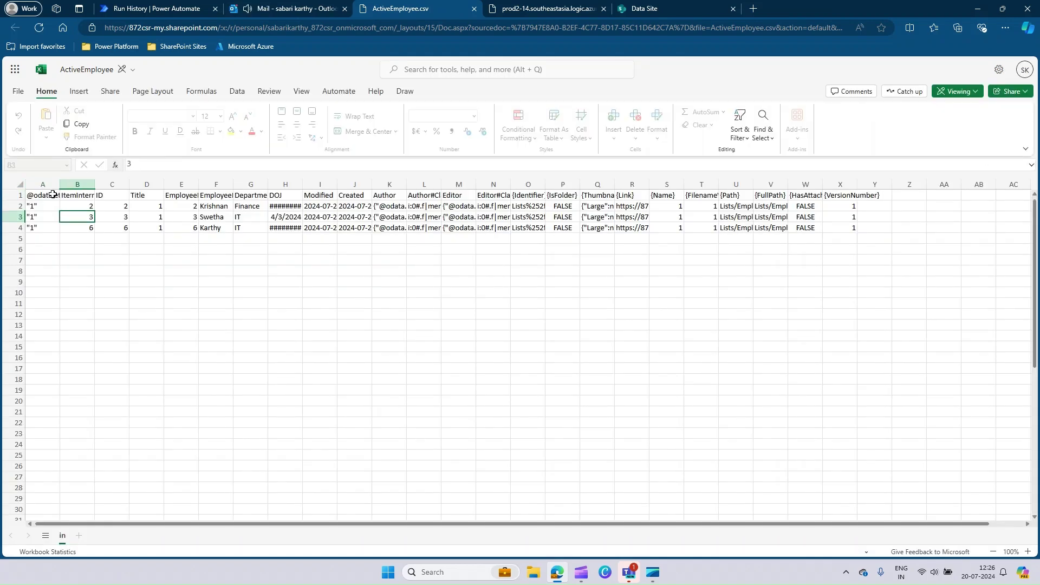
pyautogui.click(53, 194)
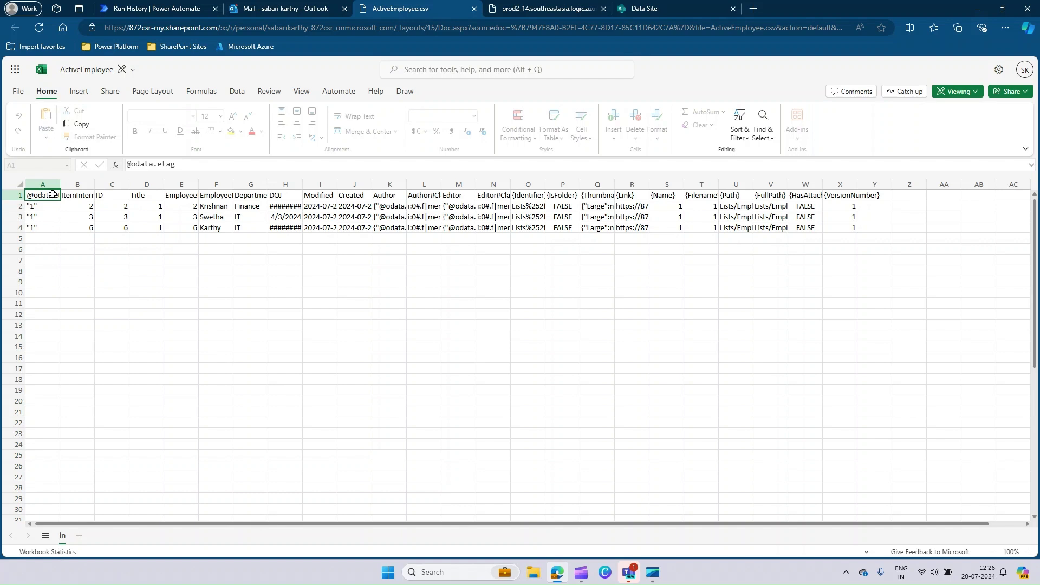
pyautogui.press('Right')
pyautogui.press('Right')
pyautogui.press('Right')
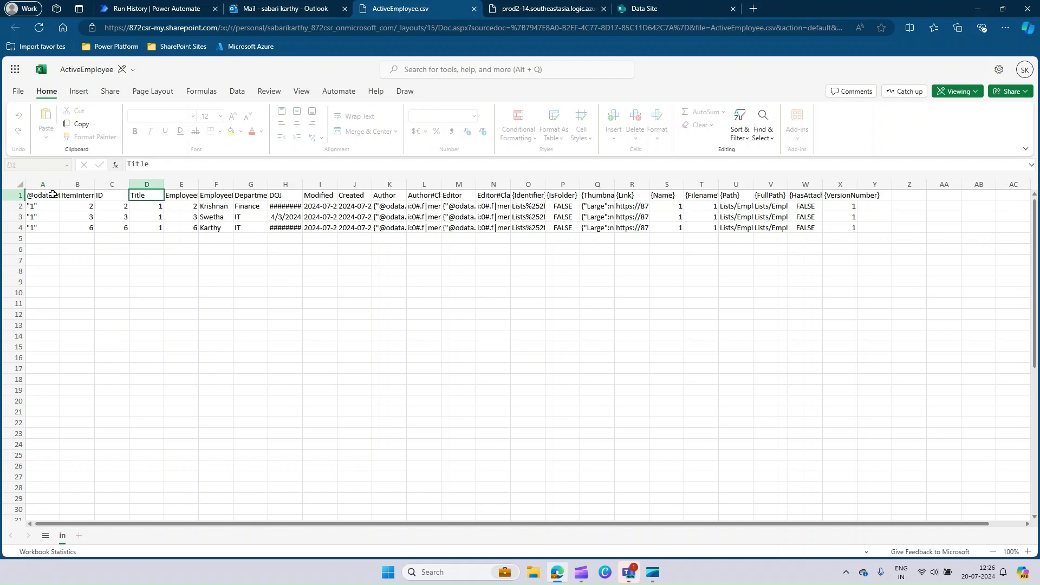
pyautogui.press('Right')
pyautogui.press('Right')
pyautogui.press('Right')
pyautogui.press('Right')
pyautogui.press('Right')
pyautogui.press('Right')
pyautogui.press('Right')
pyautogui.press('Right')
pyautogui.press('Right')
pyautogui.press('Right')
pyautogui.press('Right')
pyautogui.press('Right')
pyautogui.press('Right')
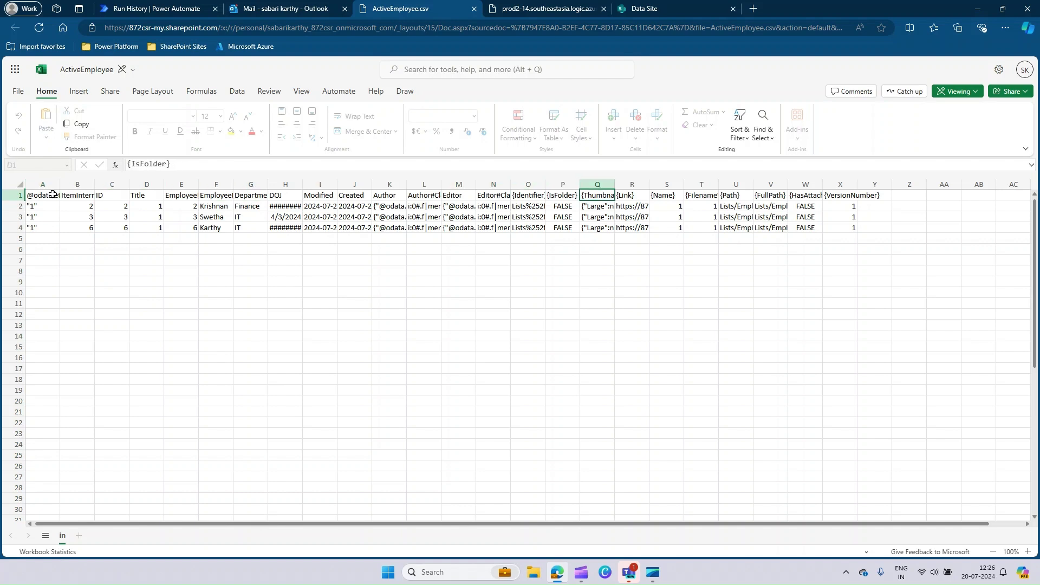
pyautogui.press('Right')
pyautogui.press('Right')
pyautogui.press('Right')
pyautogui.press('Right')
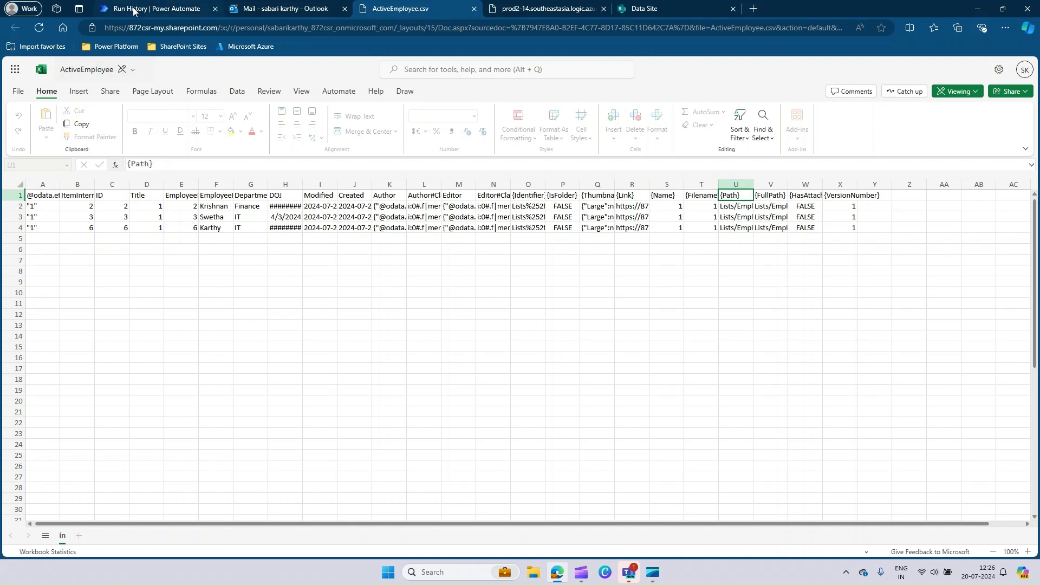
pyautogui.click(133, 9)
# - Edit the flow and switch the Create CSV table step's columns to Custom
pyautogui.click(316, 176)
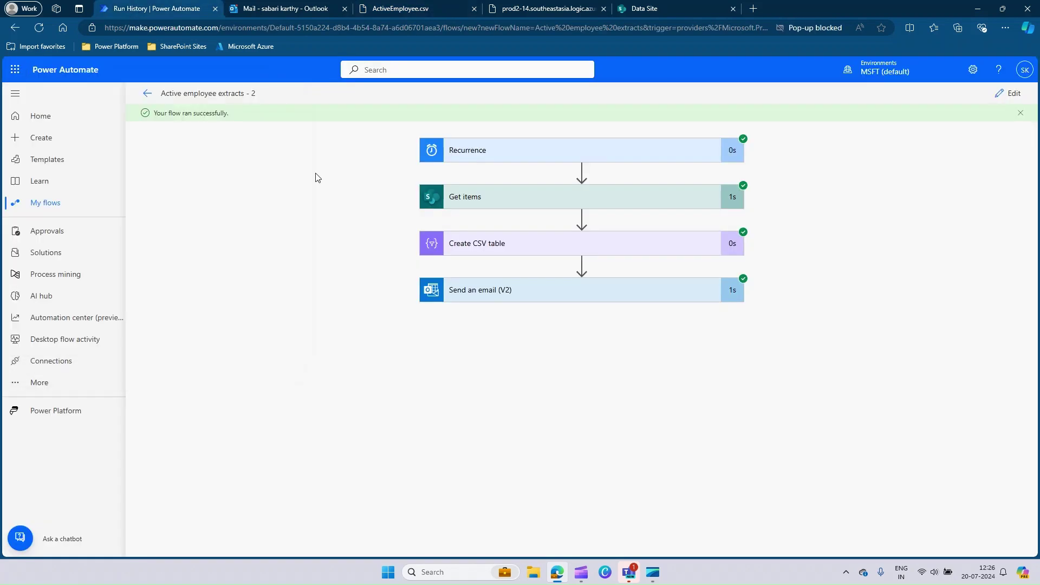
pyautogui.click(503, 249)
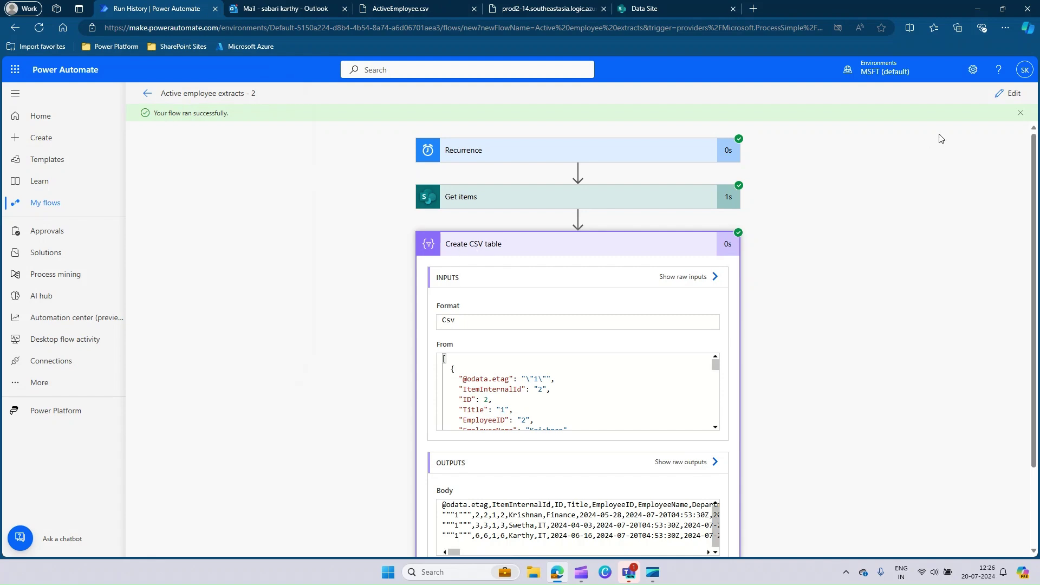
pyautogui.click(999, 96)
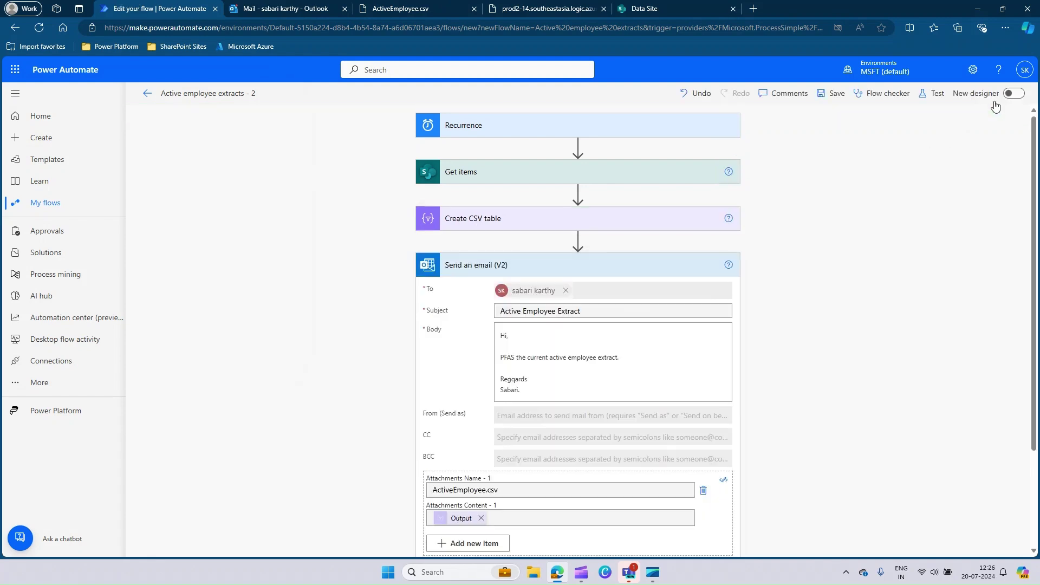
pyautogui.click(512, 221)
pyautogui.click(443, 268)
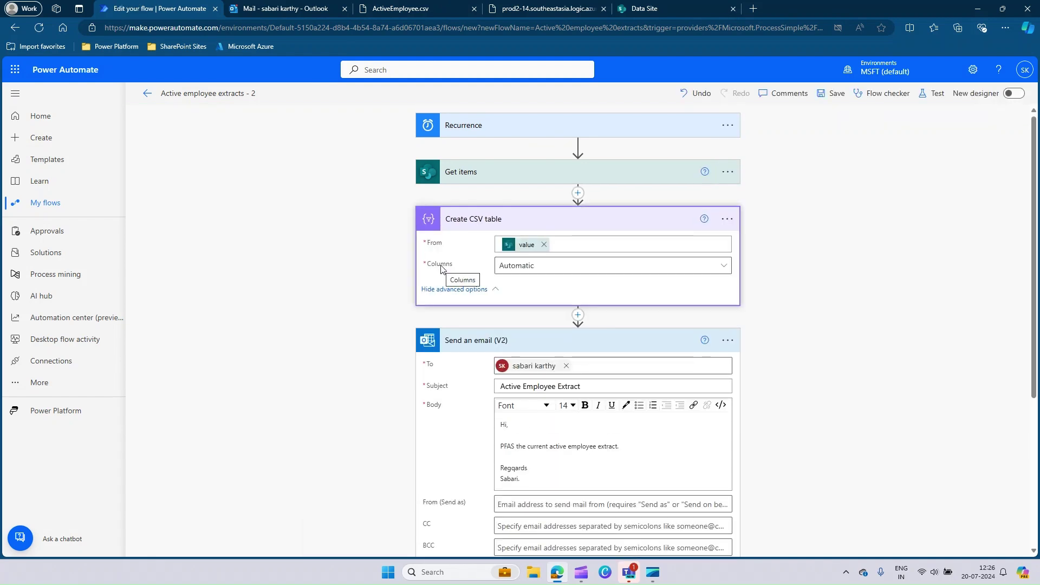
pyautogui.click(528, 268)
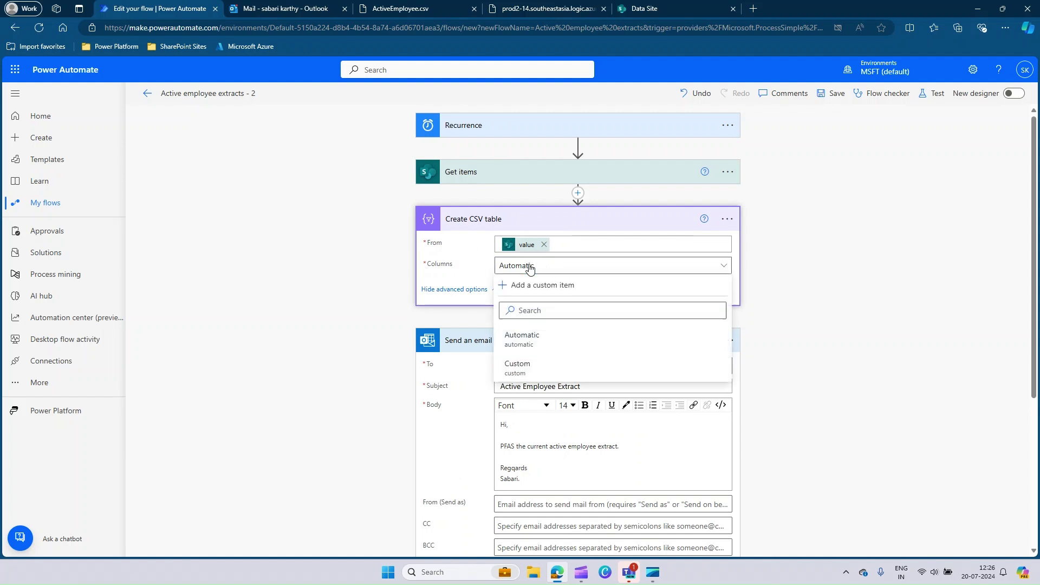
pyautogui.click(520, 366)
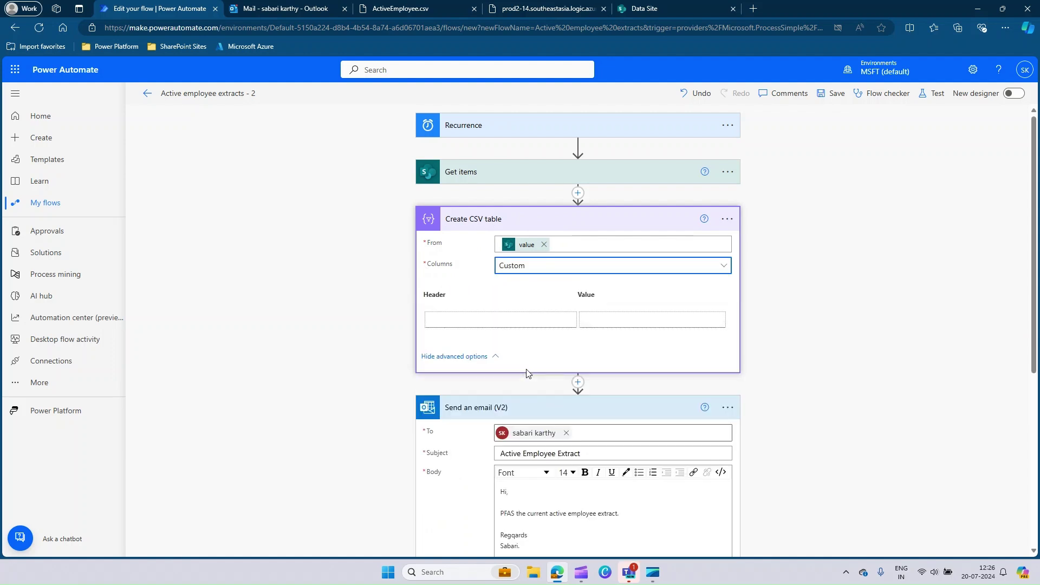
# - Enter the Employee Name header and begin the next, checking the Employee Information list's column names
pyautogui.click(496, 323)
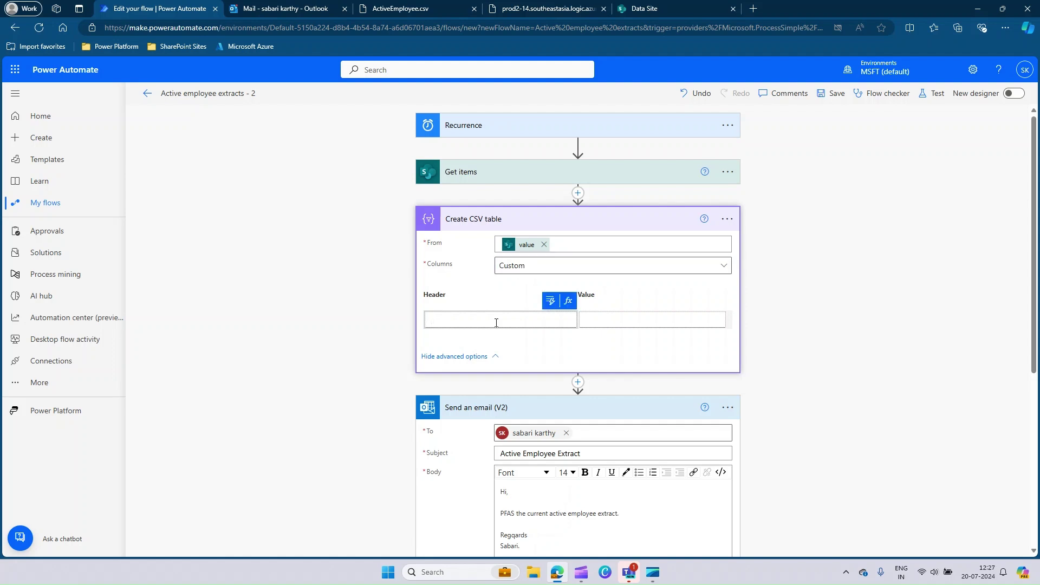
pyautogui.write('Employee Name')
pyautogui.click(610, 321)
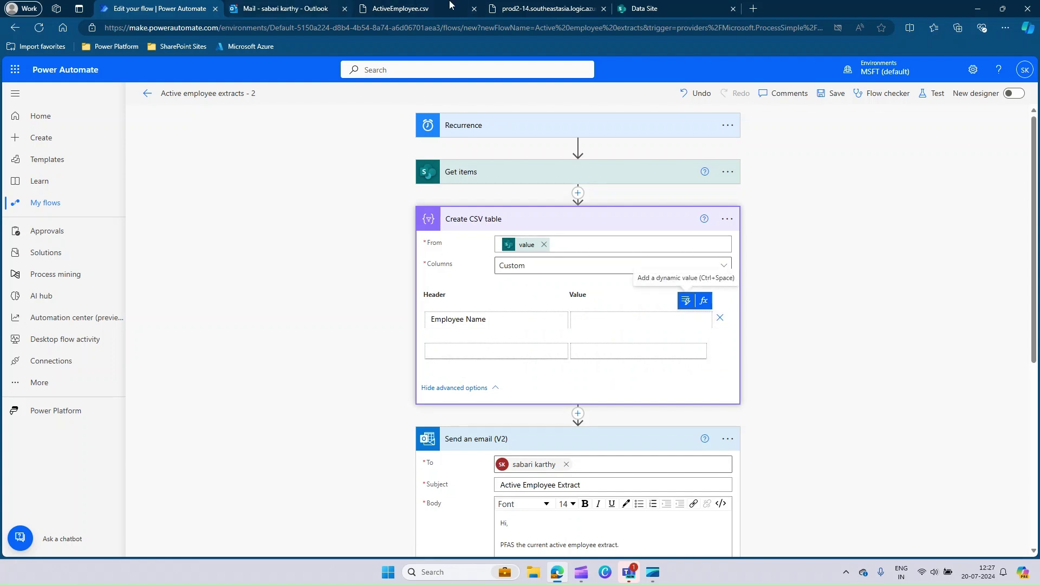
pyautogui.click(642, 4)
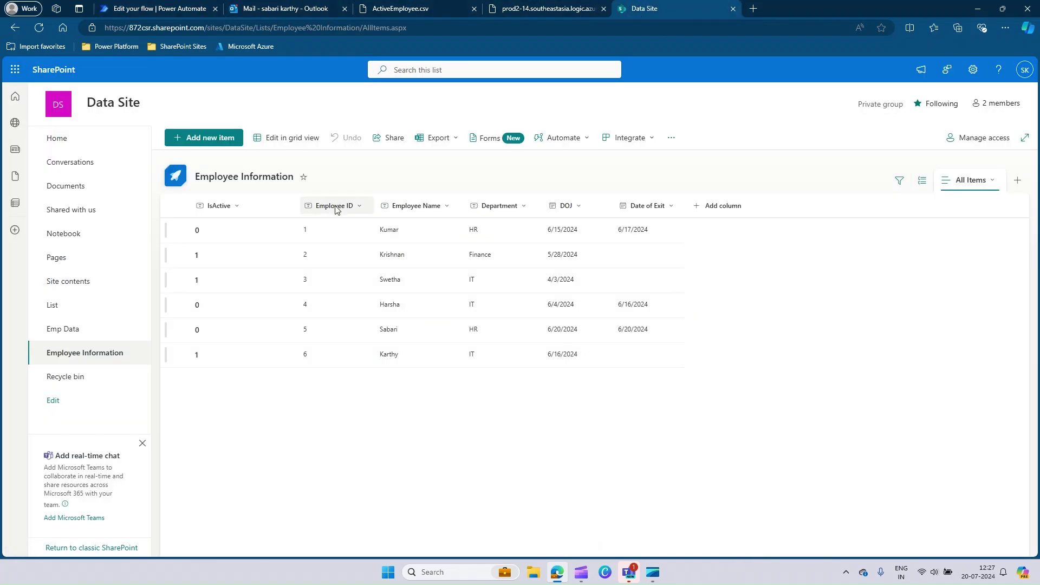
pyautogui.click(160, 7)
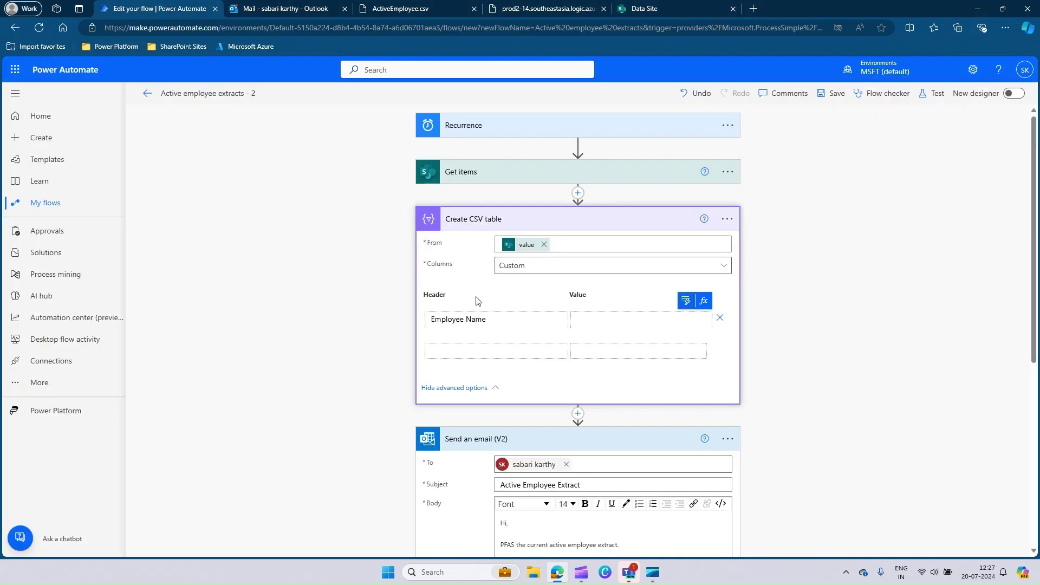
pyautogui.click(469, 346)
pyautogui.write('Employee ID')
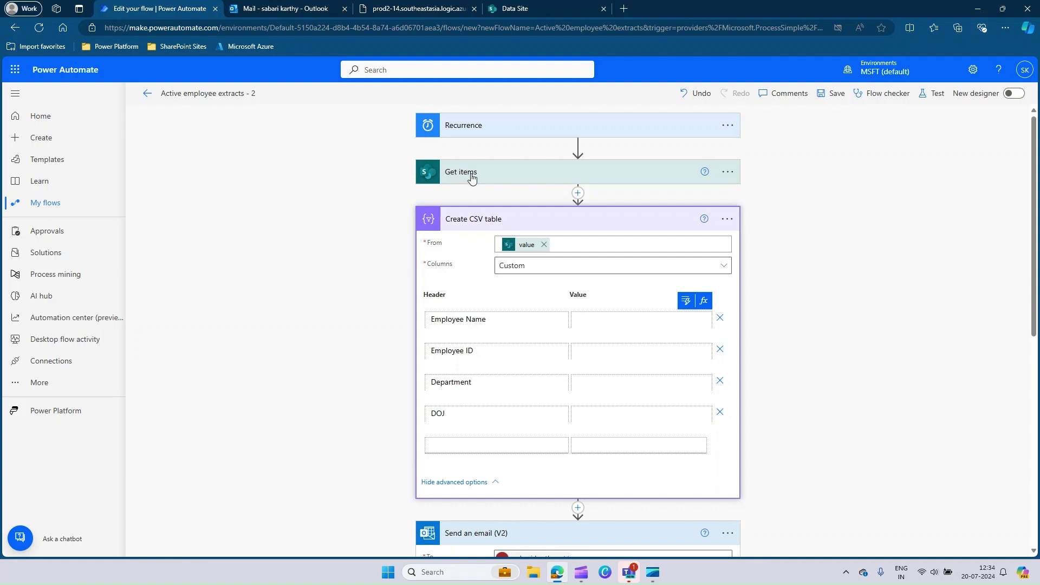
# - In a duplicated tab, open the latest run's Get items raw output and locate EmployeeName and EmployeeID
pyautogui.rightClick(164, 8)
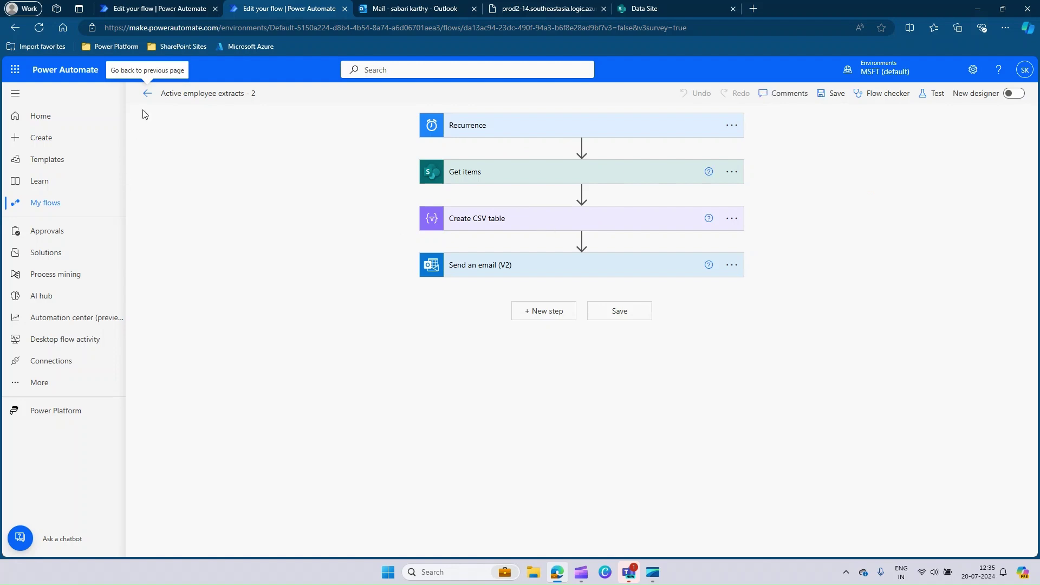
pyautogui.click(147, 96)
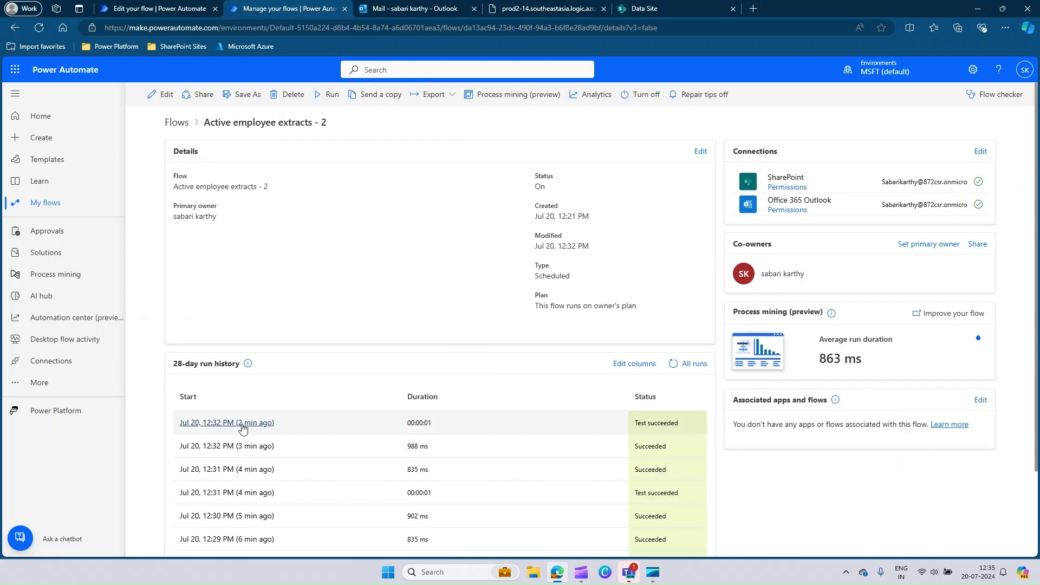
pyautogui.click(242, 428)
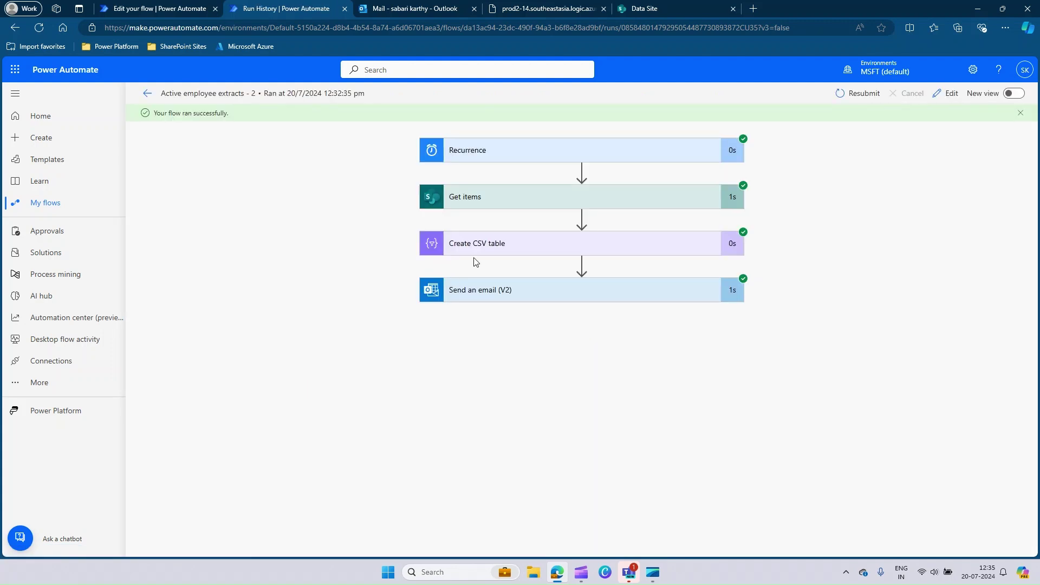
pyautogui.click(525, 196)
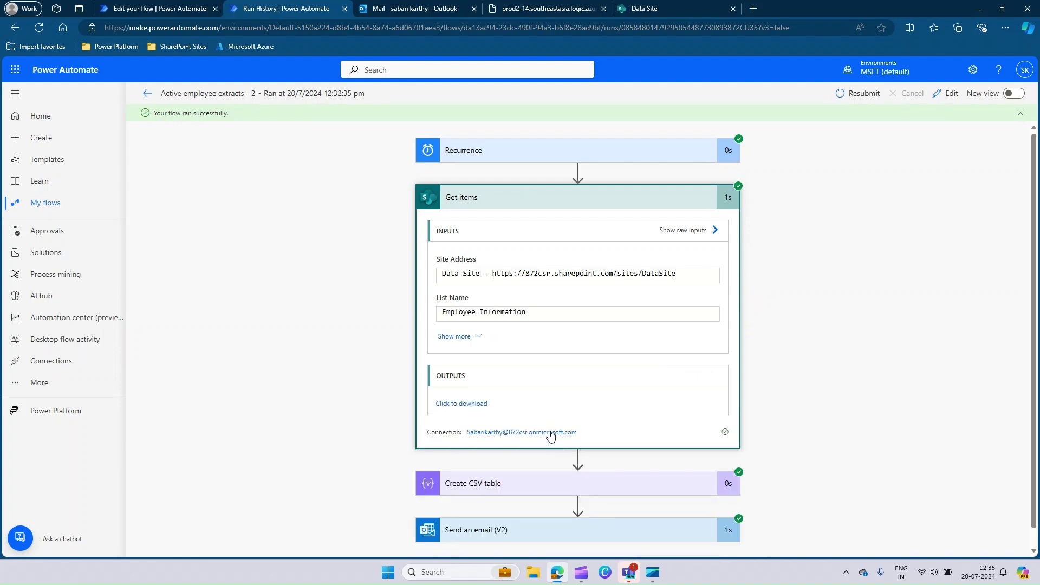
pyautogui.click(461, 404)
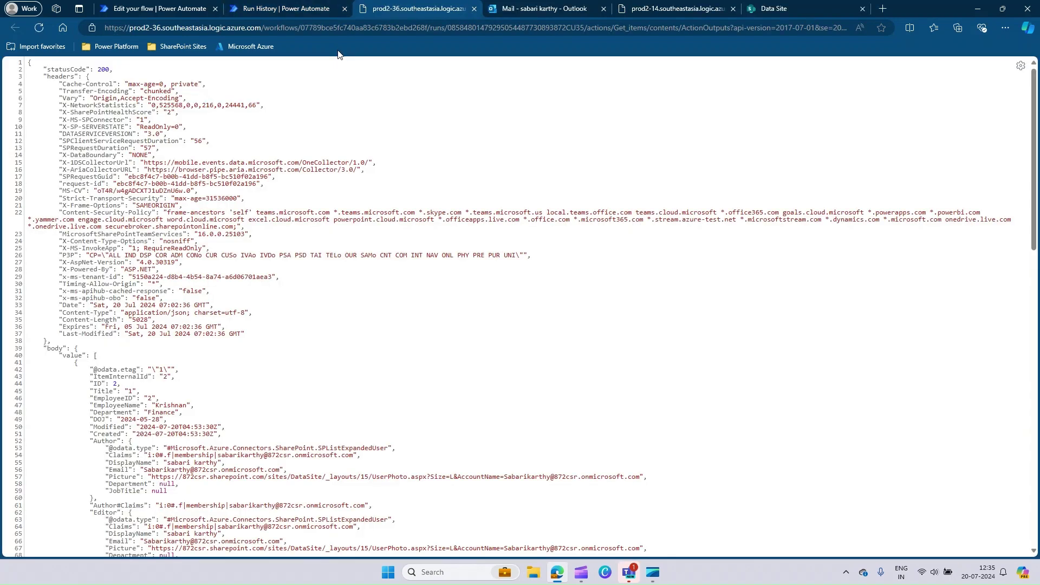
pyautogui.scroll(-2, 290, 285)
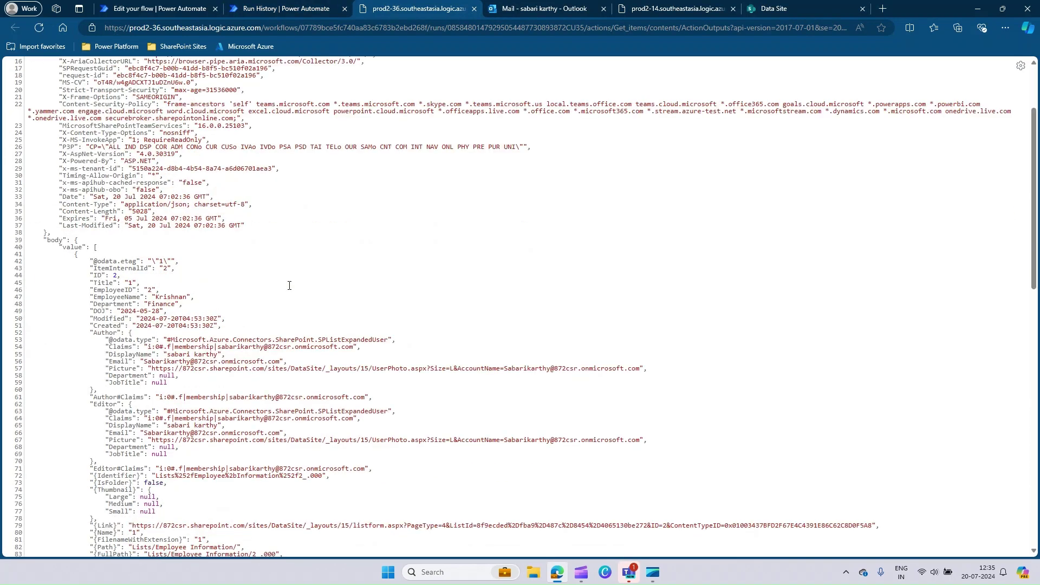
pyautogui.doubleClick(112, 299)
pyautogui.doubleClick(120, 290)
# - Set the Employee Name column's value to the expression item()?['EmployeeName']
pyautogui.click(161, 8)
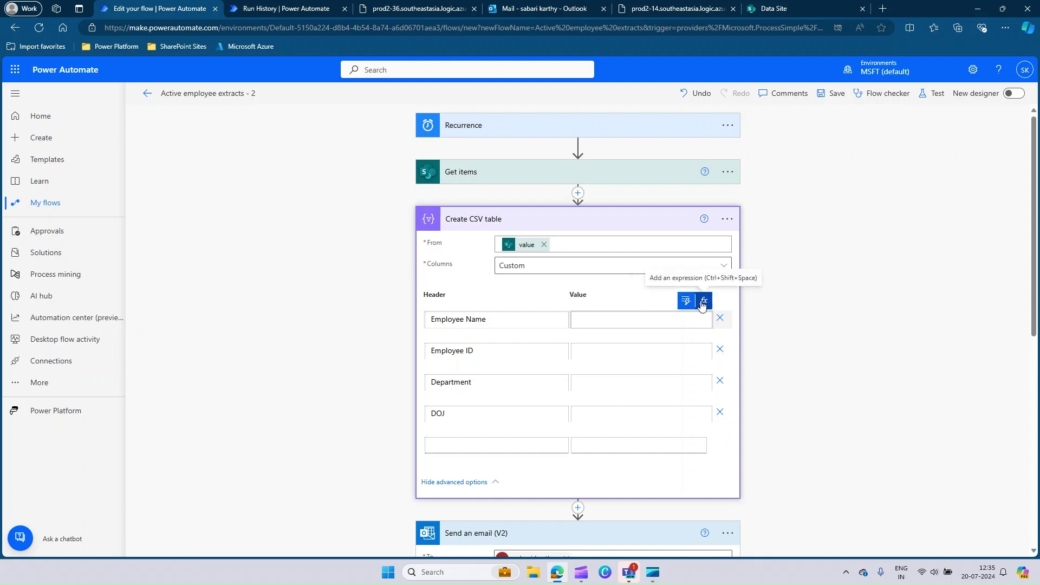
pyautogui.click(702, 304)
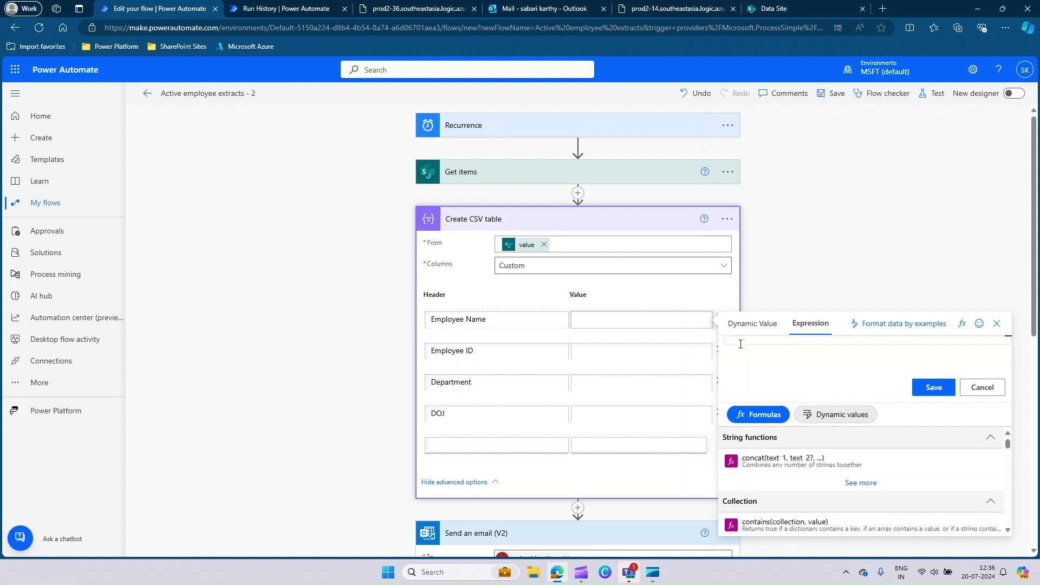
pyautogui.write('item')
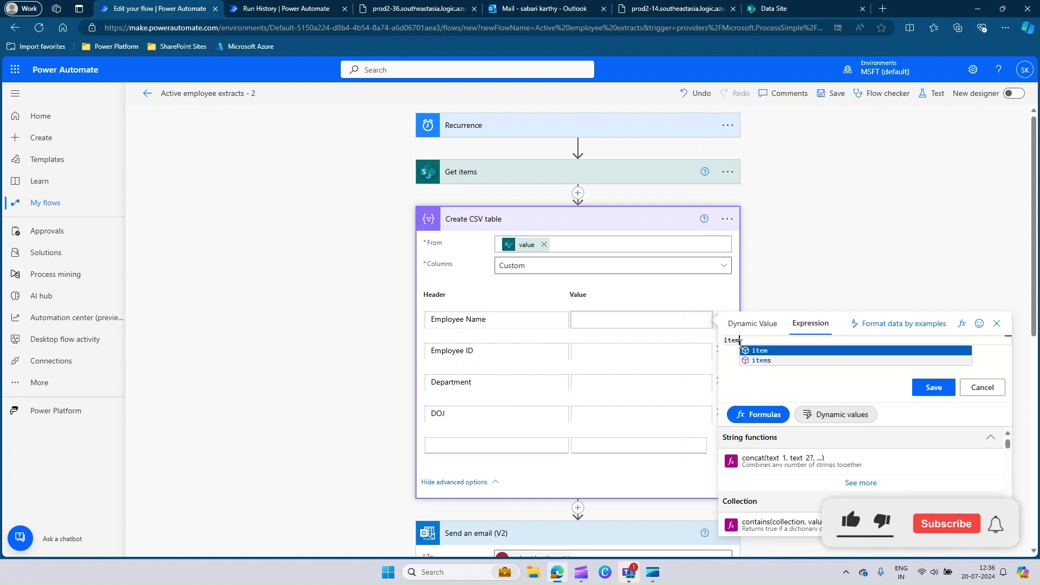
pyautogui.press('Return')
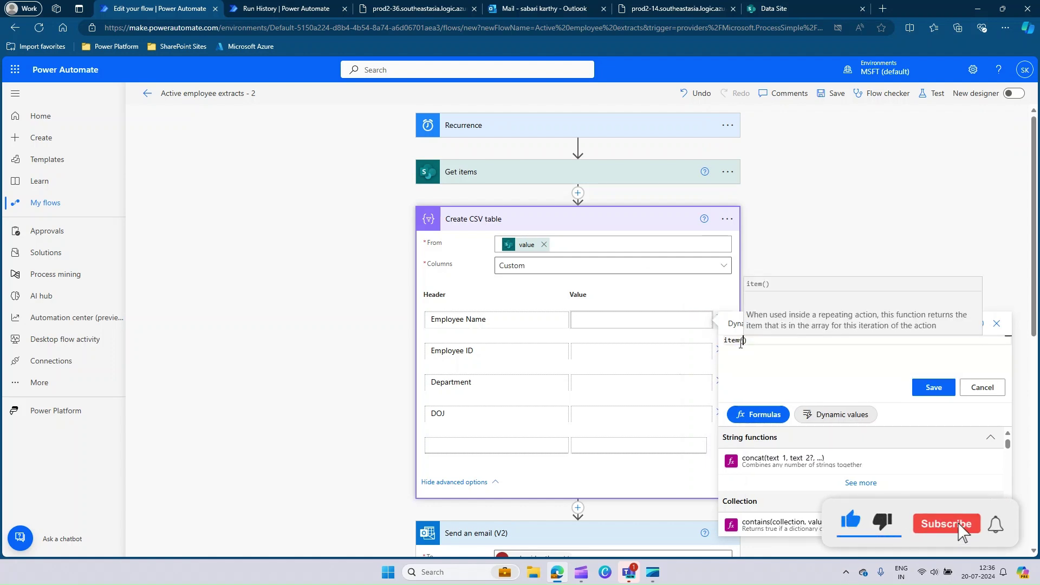
pyautogui.write('?')
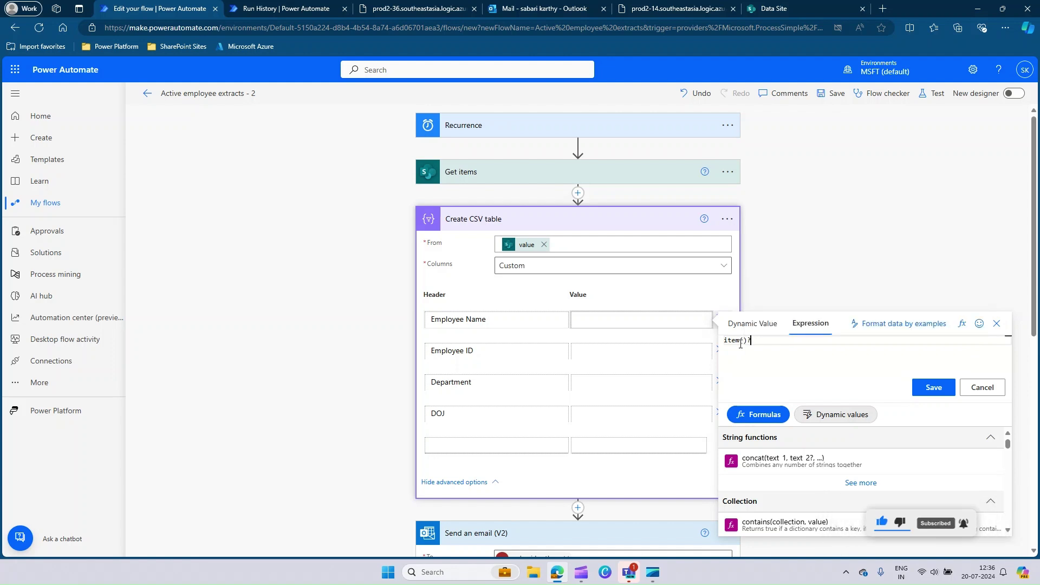
pyautogui.write('[')
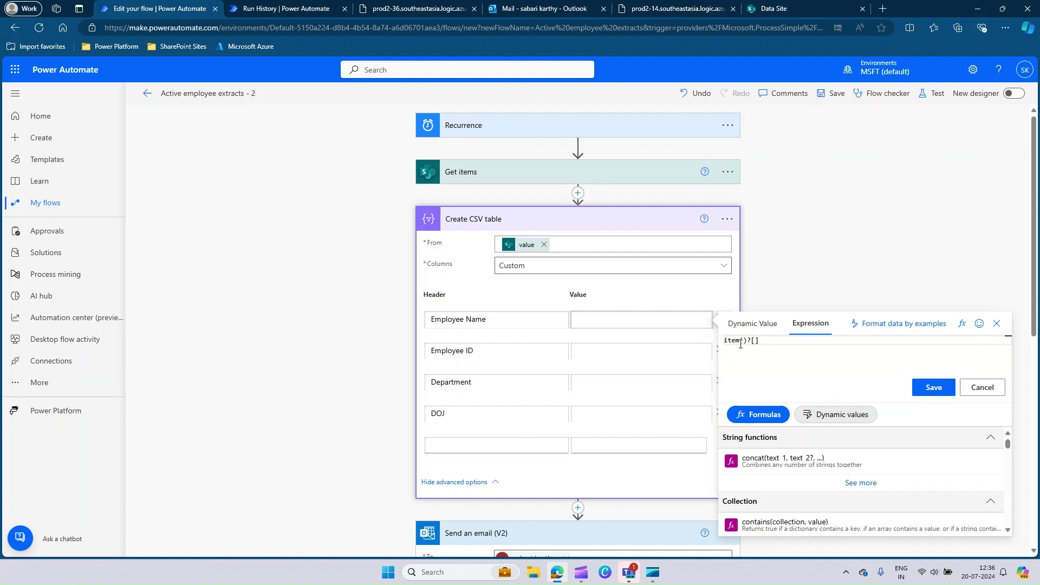
pyautogui.write("'EmployeeName")
pyautogui.hotkey('ctrl', 'a')
pyautogui.hotkey('ctrl', 'c')
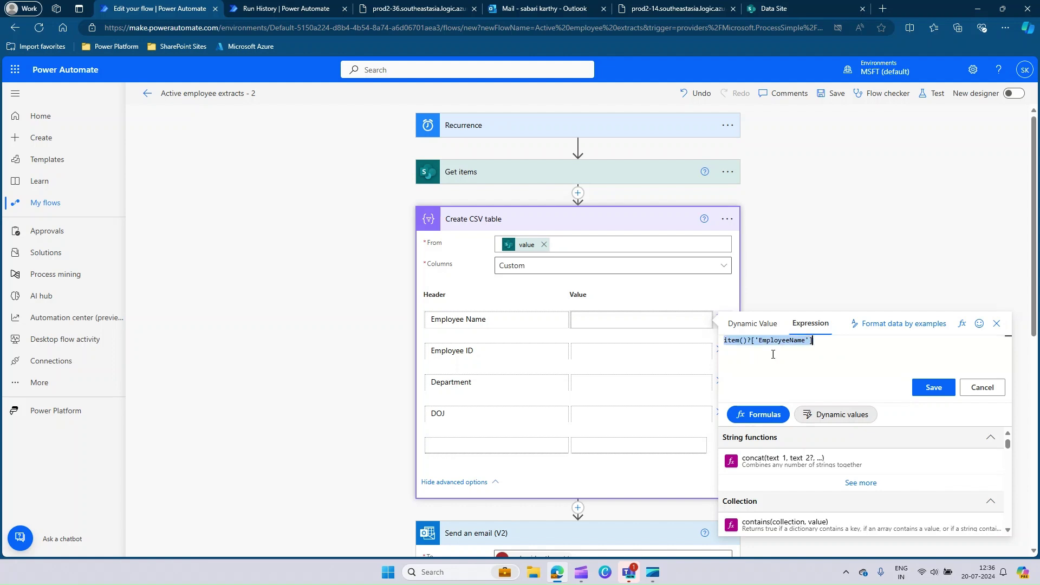
pyautogui.click(944, 395)
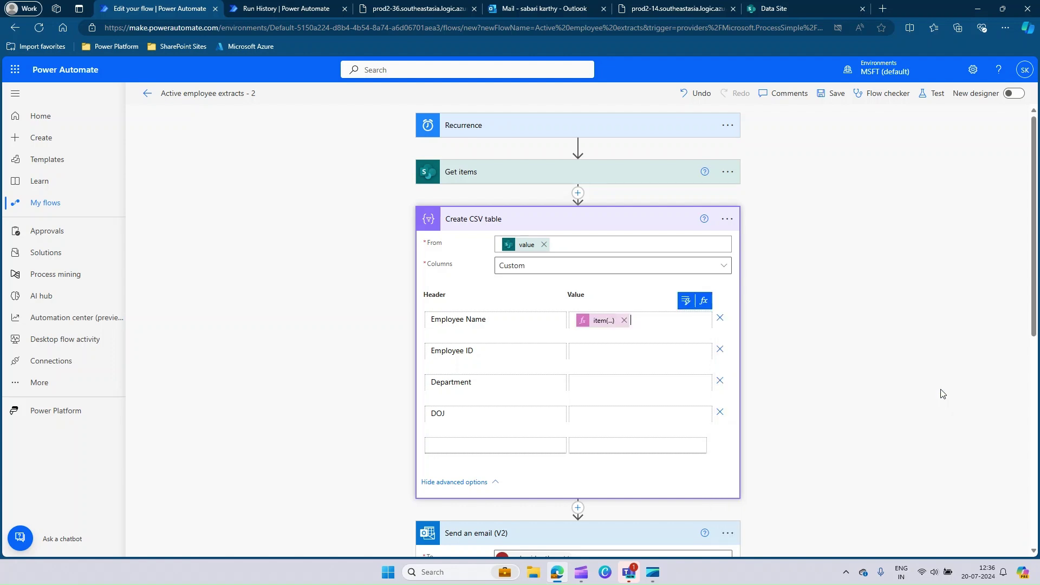
pyautogui.click(586, 354)
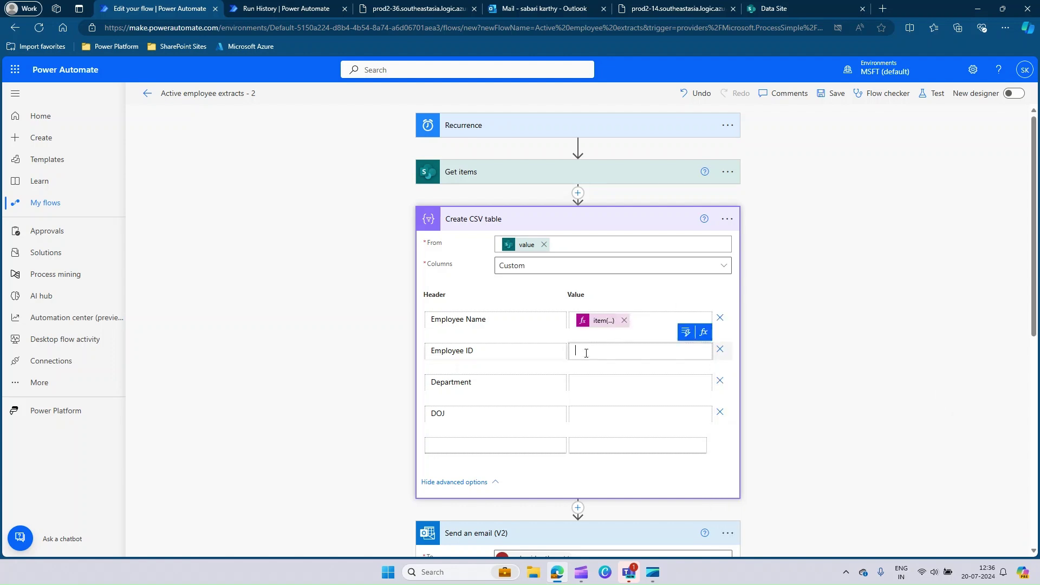
# - Set the Employee ID value to the expression item()?['EmployeeID']
pyautogui.click(703, 334)
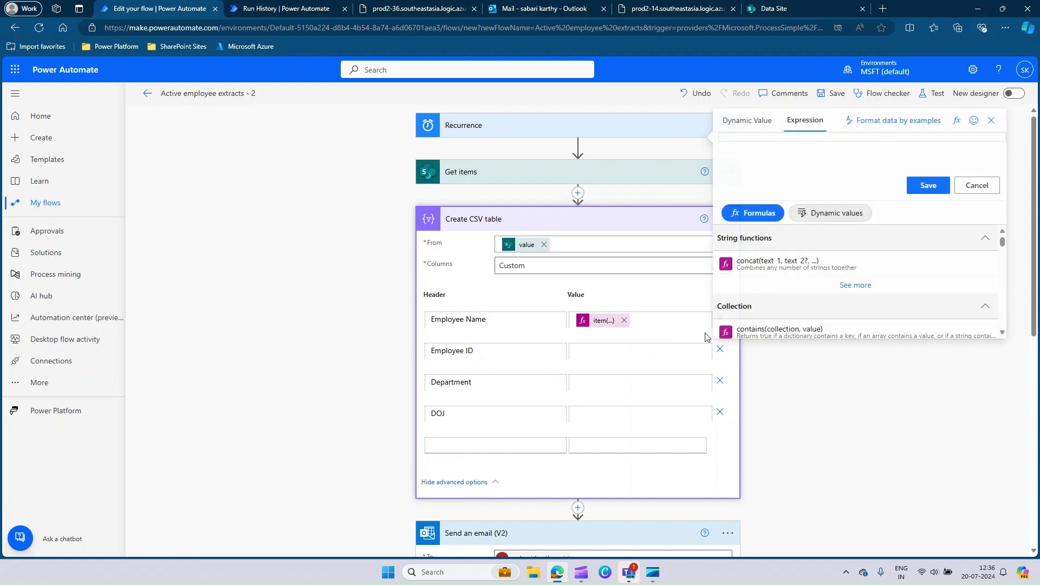
pyautogui.hotkey('ctrl', 'v')
pyautogui.doubleClick(793, 158)
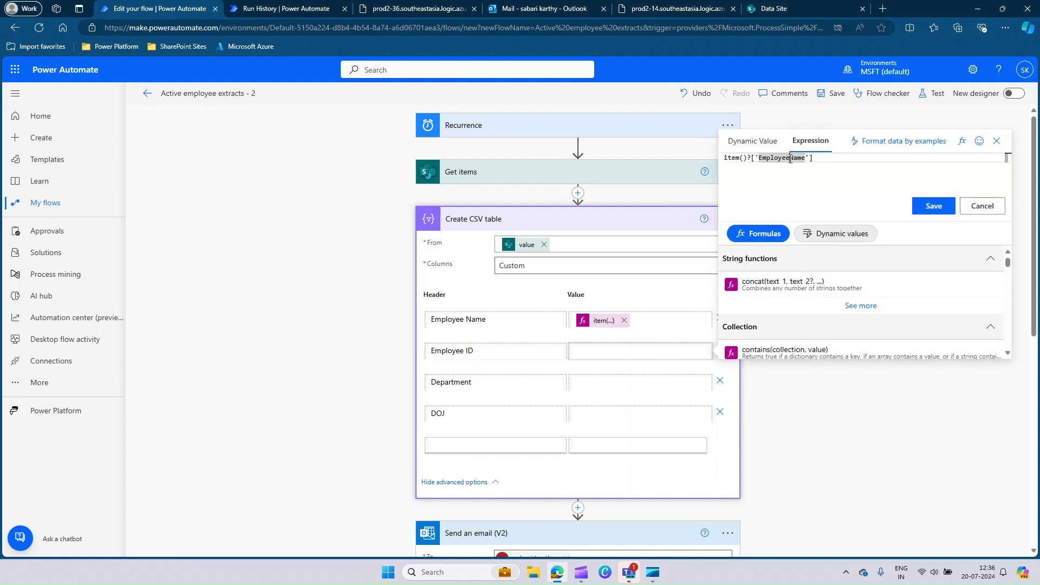
pyautogui.moveTo(793, 157); pyautogui.dragTo(807, 159)
pyautogui.doubleClick(807, 159)
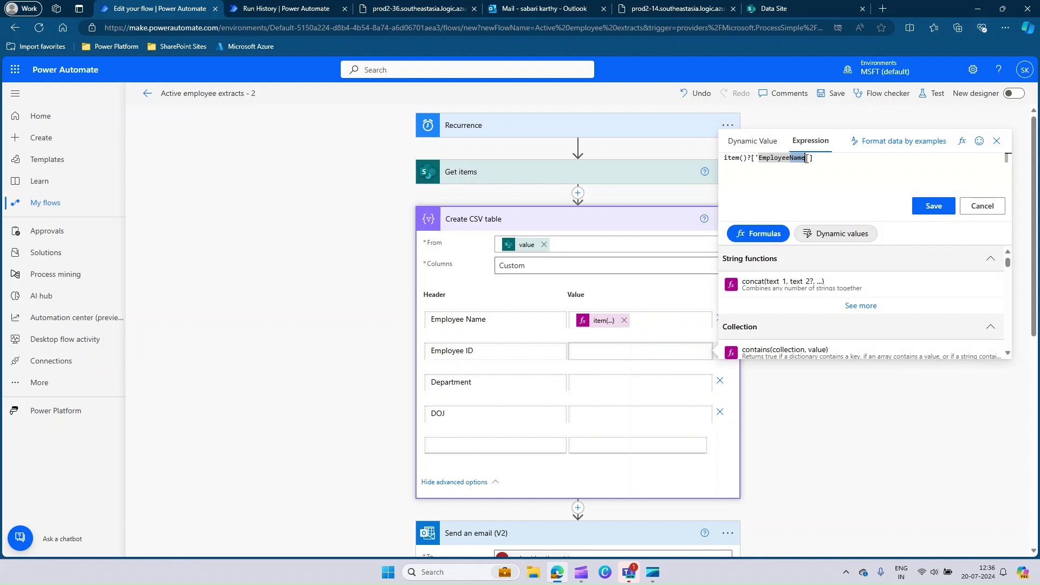
pyautogui.write('EmployeeID')
pyautogui.click(927, 206)
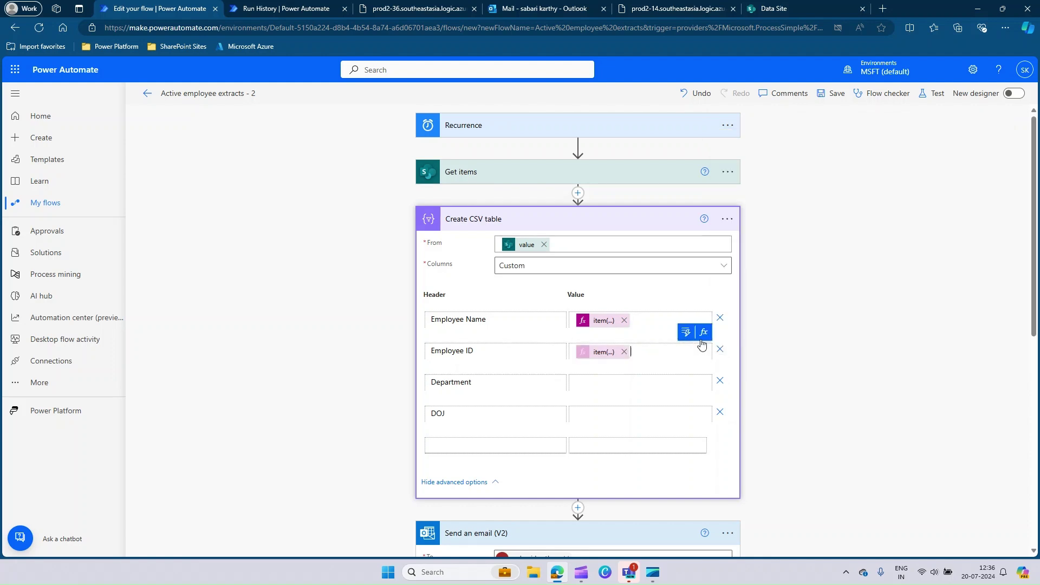
# - Set the Department value to the expression item()?['Department']
pyautogui.click(609, 381)
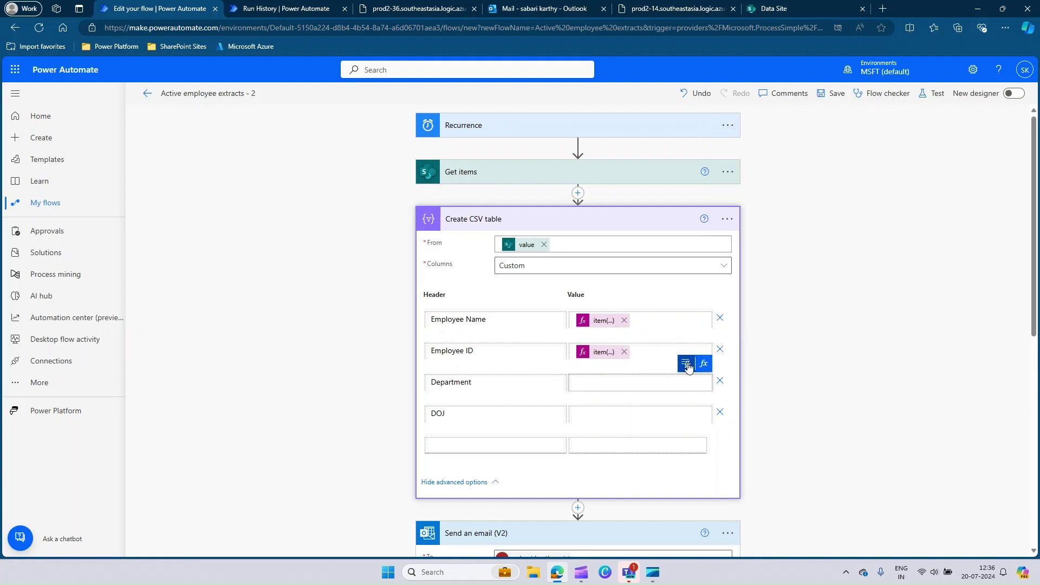
pyautogui.click(686, 363)
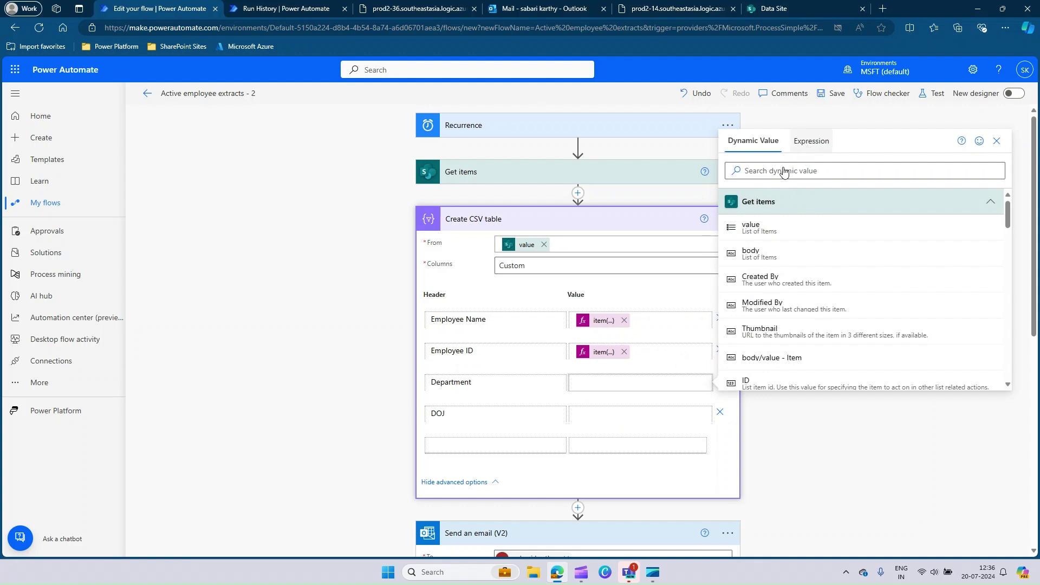
pyautogui.click(810, 141)
pyautogui.hotkey('ctrl', 'v')
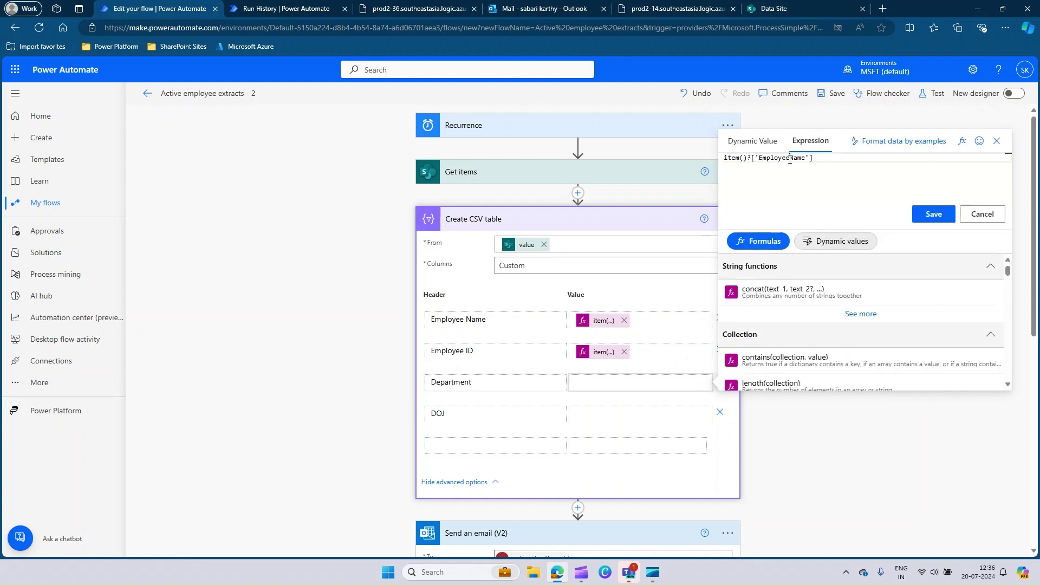
pyautogui.doubleClick(790, 159)
pyautogui.write('Department')
pyautogui.click(926, 214)
# - Set the DOJ value to item()?['DOJ'] and save the flow
pyautogui.click(602, 413)
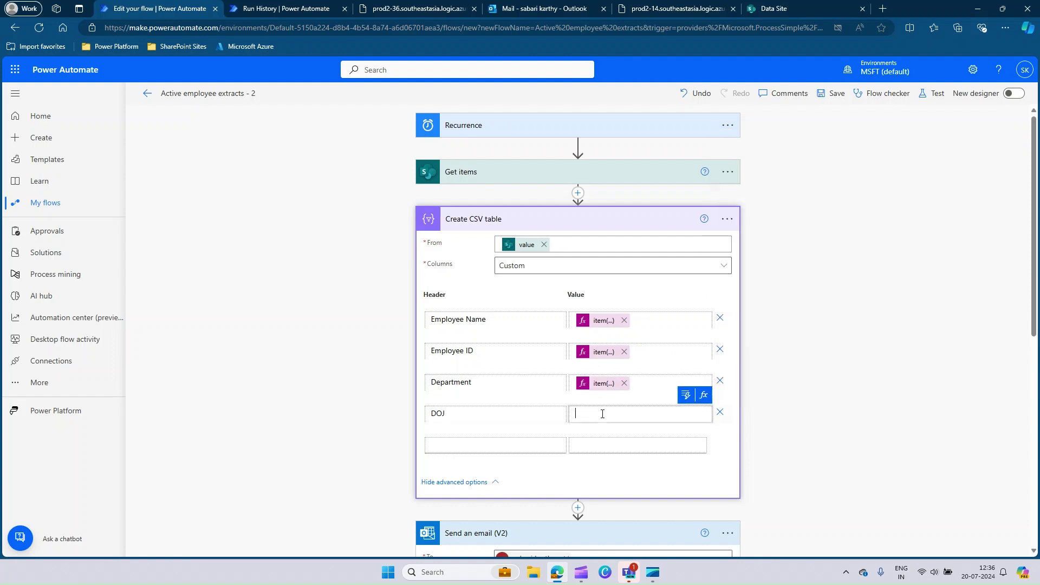
pyautogui.click(686, 399)
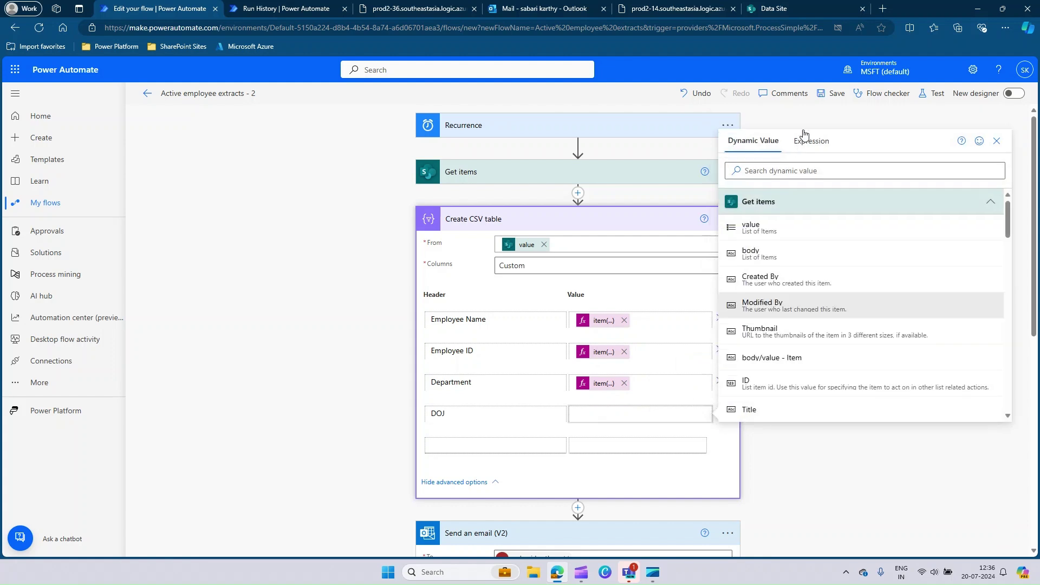
pyautogui.click(745, 147)
pyautogui.click(690, 413)
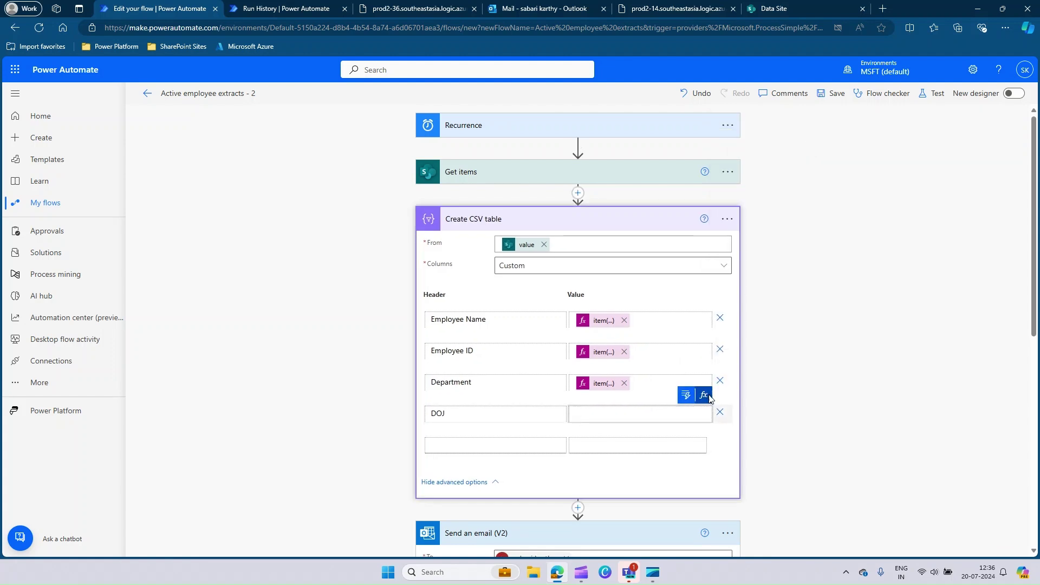
pyautogui.click(704, 394)
pyautogui.hotkey('ctrl', 'v')
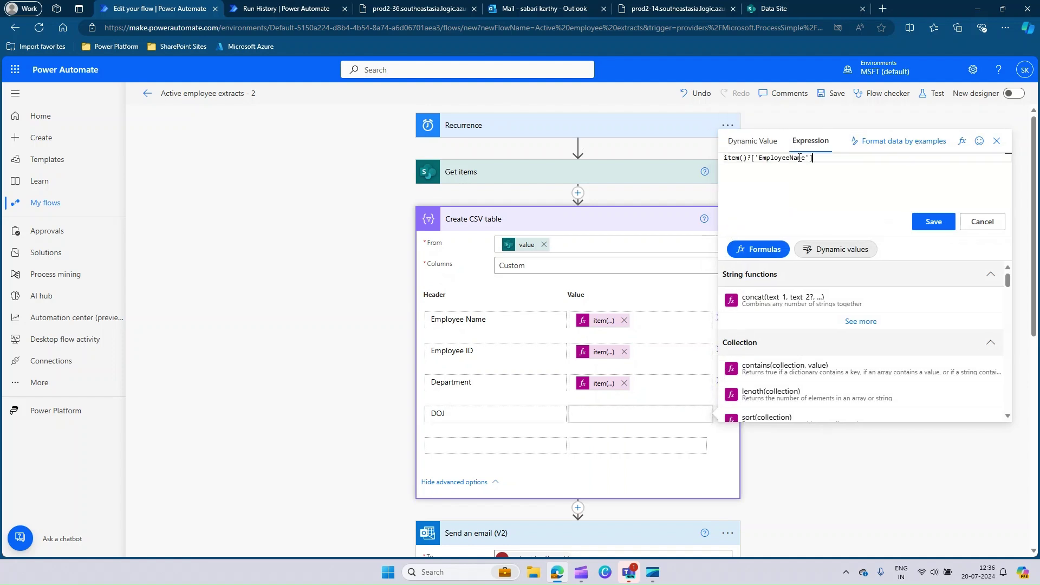
pyautogui.doubleClick(785, 157)
pyautogui.write('Do')
pyautogui.press('BackSpace')
pyautogui.write('OJ')
pyautogui.click(837, 94)
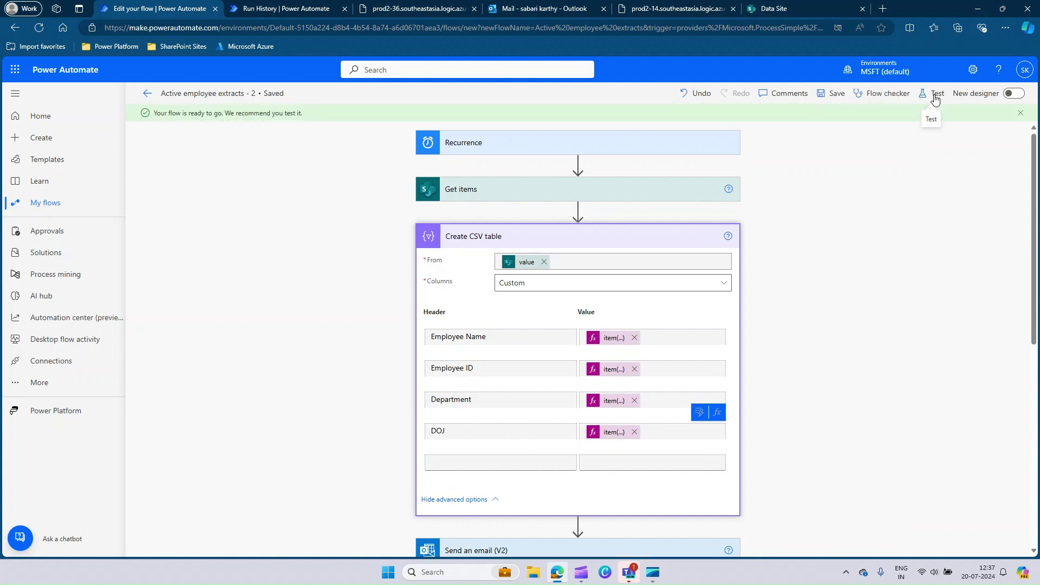
# - Run a manual test of the flow
pyautogui.click(934, 96)
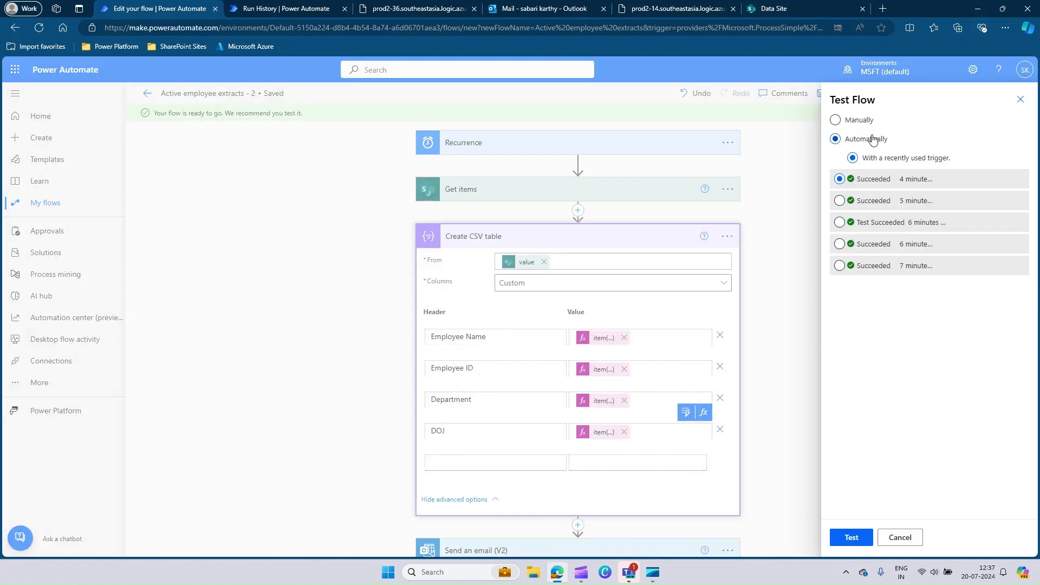
pyautogui.click(861, 123)
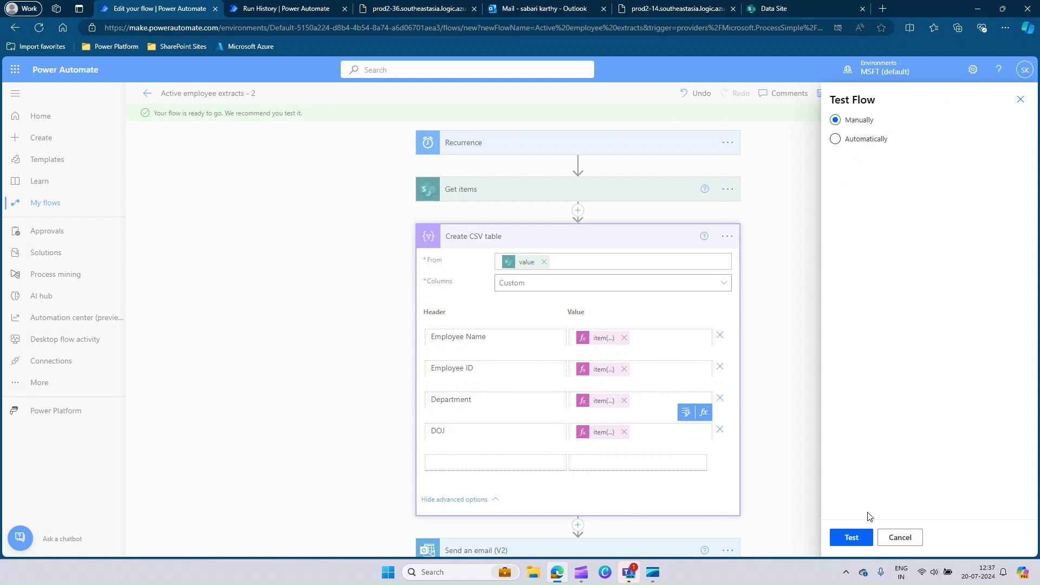
pyautogui.click(848, 539)
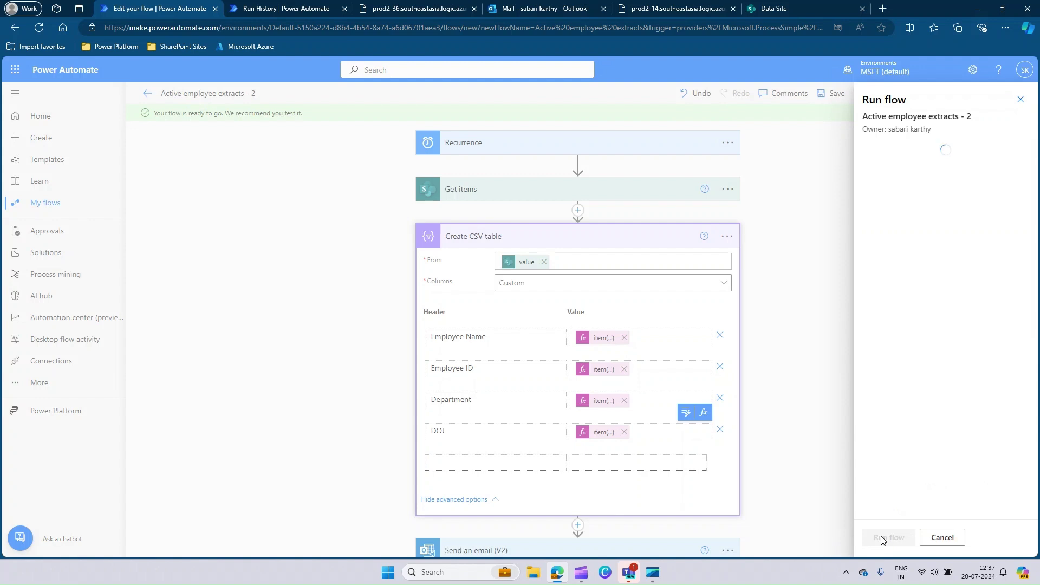
pyautogui.click(883, 538)
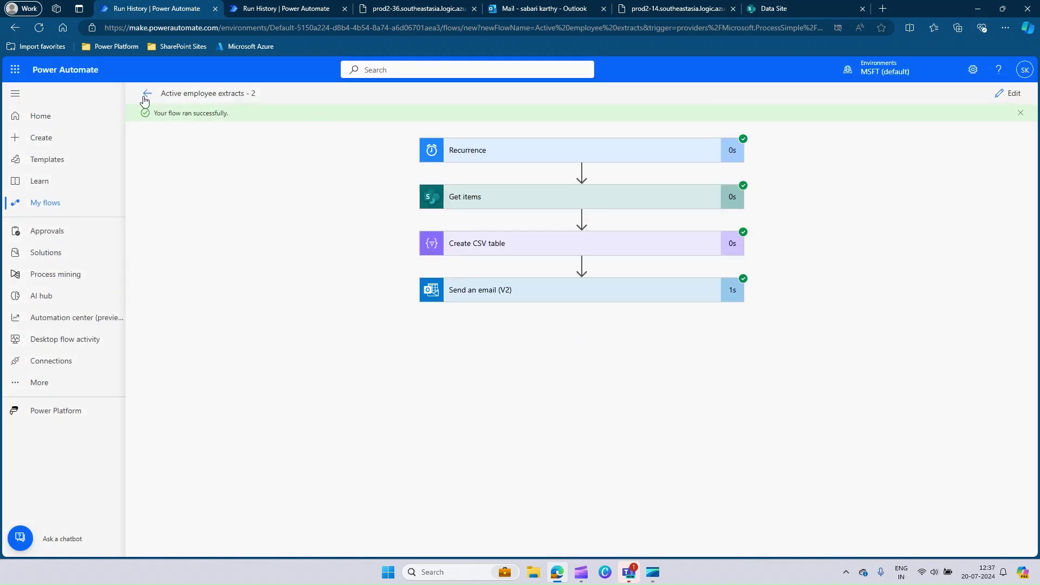
# - Open the newest Active Employee Extract email's CSV attachment in Excel Online
pyautogui.click(555, 8)
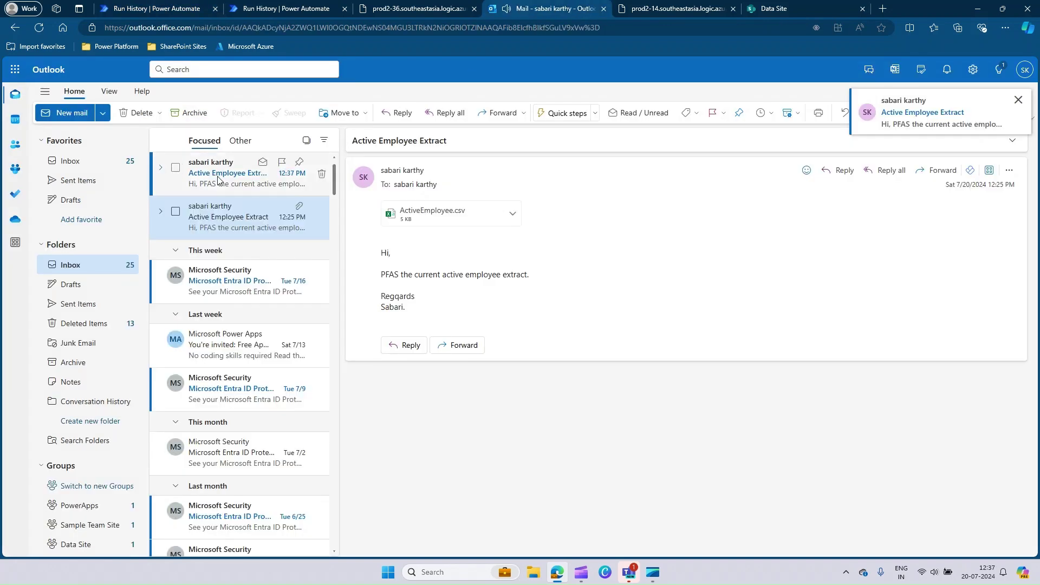
pyautogui.click(219, 179)
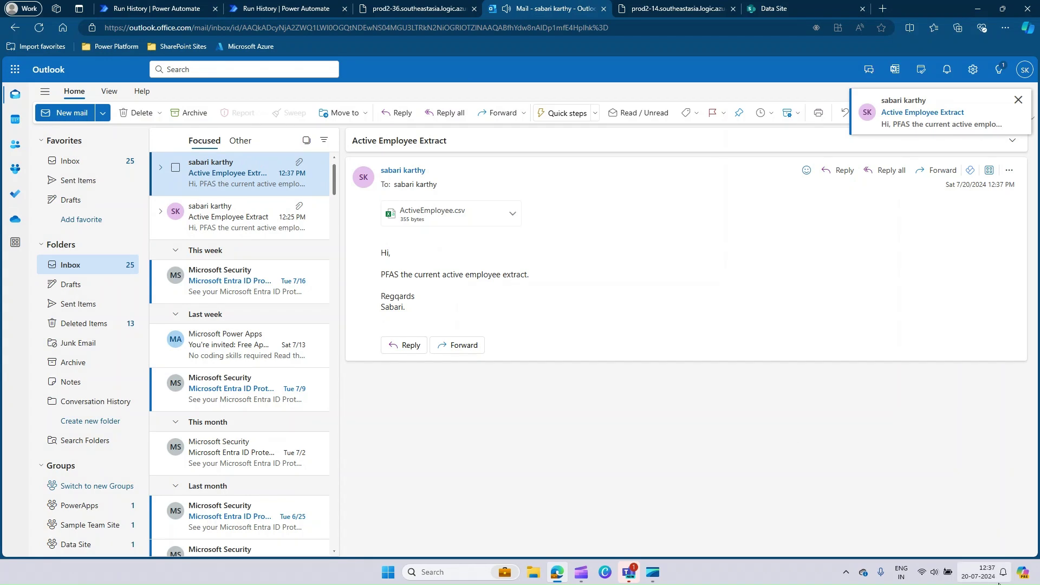
pyautogui.click(513, 213)
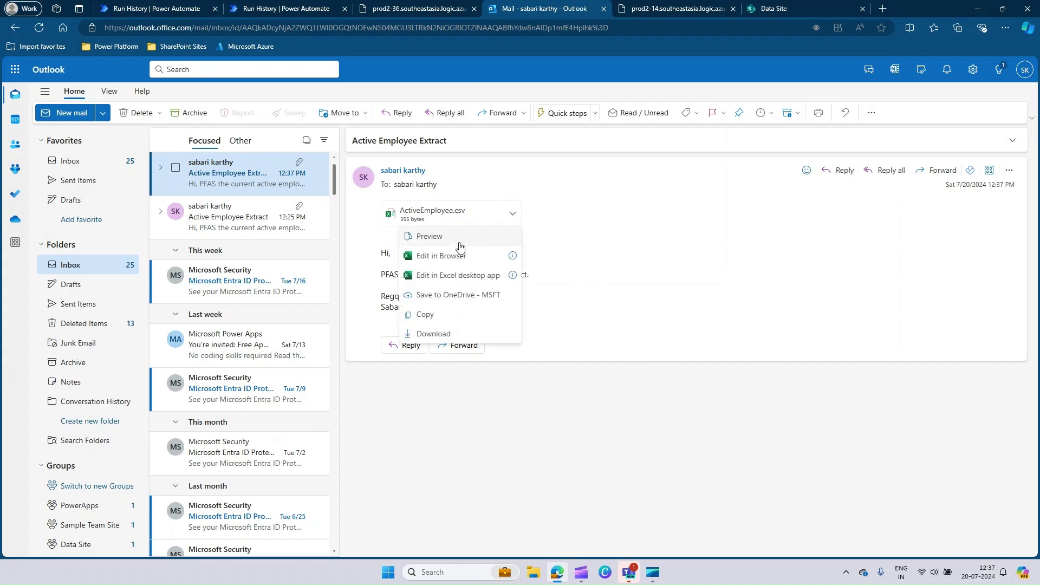
pyautogui.click(445, 256)
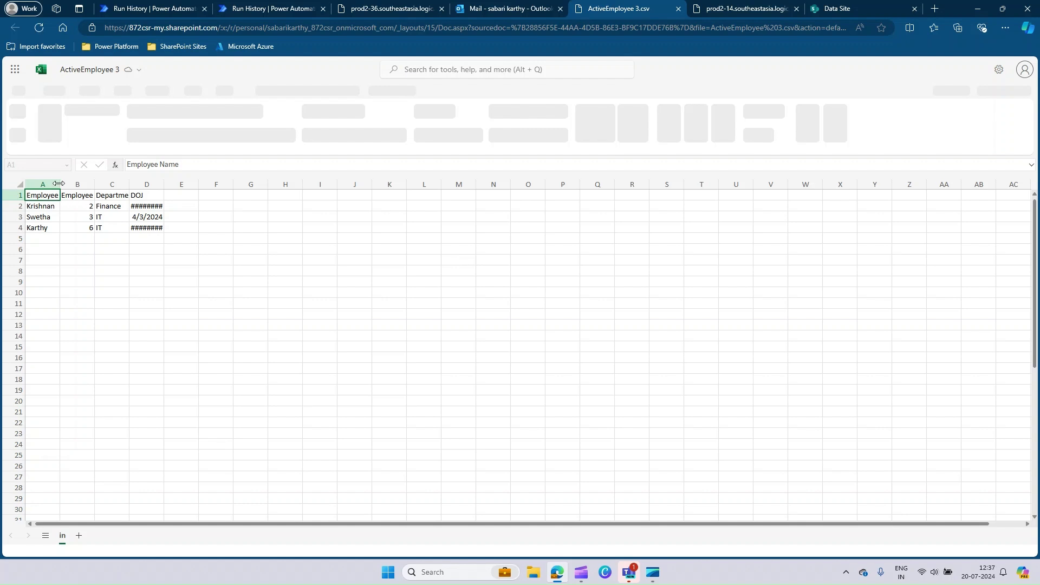
# - Check the Employee ID, Department and DOJ headers and autofit column D to show full dates
pyautogui.click(84, 196)
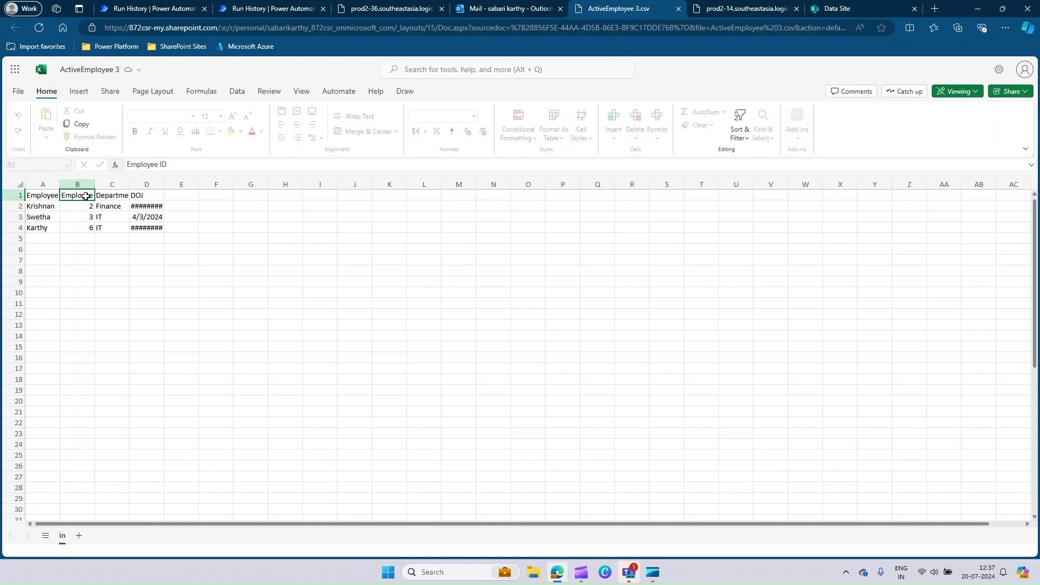
pyautogui.click(114, 197)
pyautogui.click(153, 195)
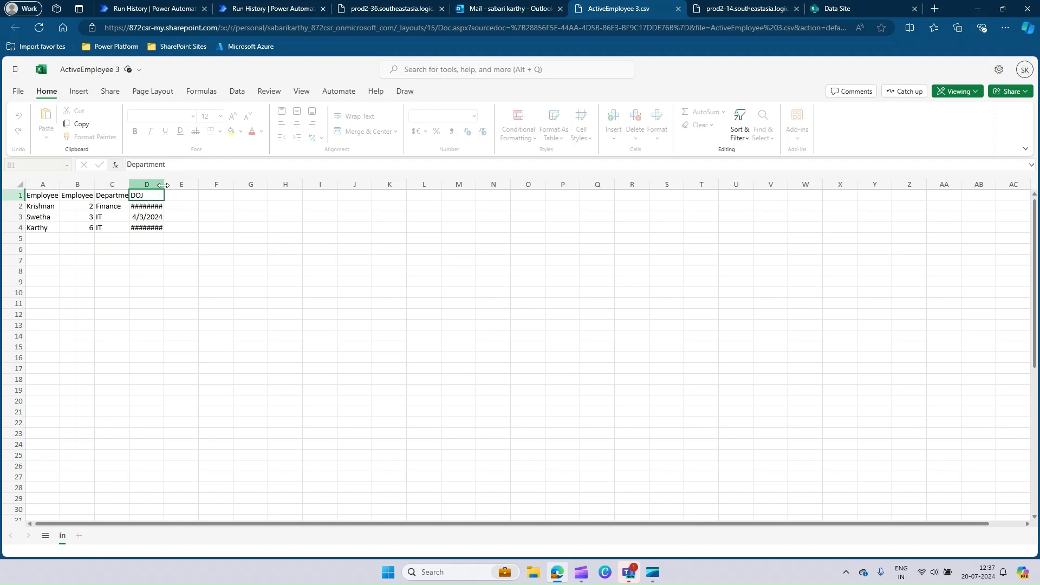
pyautogui.click(146, 184)
pyautogui.doubleClick(164, 184)
pyautogui.click(234, 225)
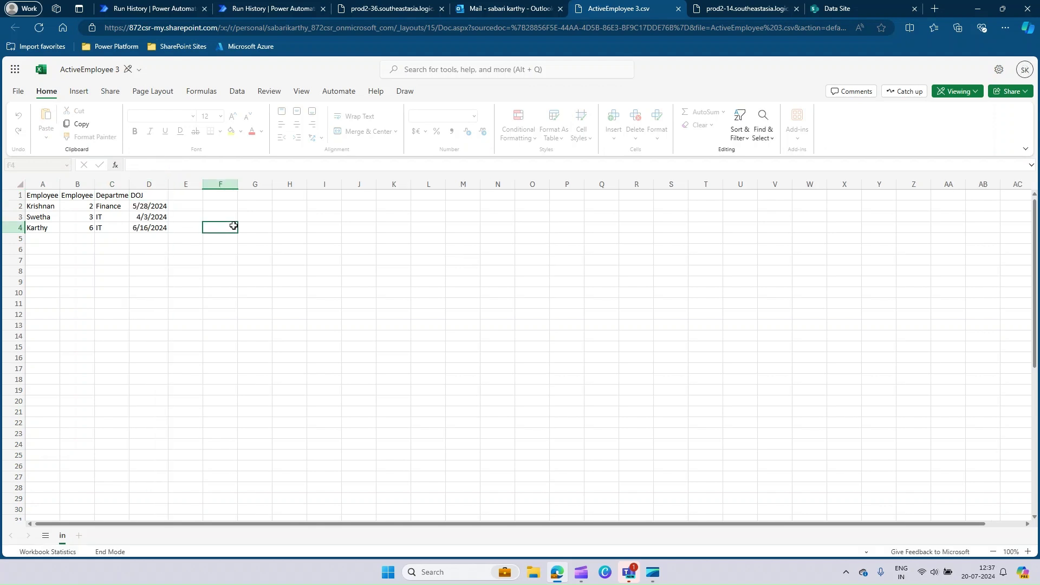
# - Return to the Run History tab showing the successful Active employee extracts - 2 run
pyautogui.click(254, 8)
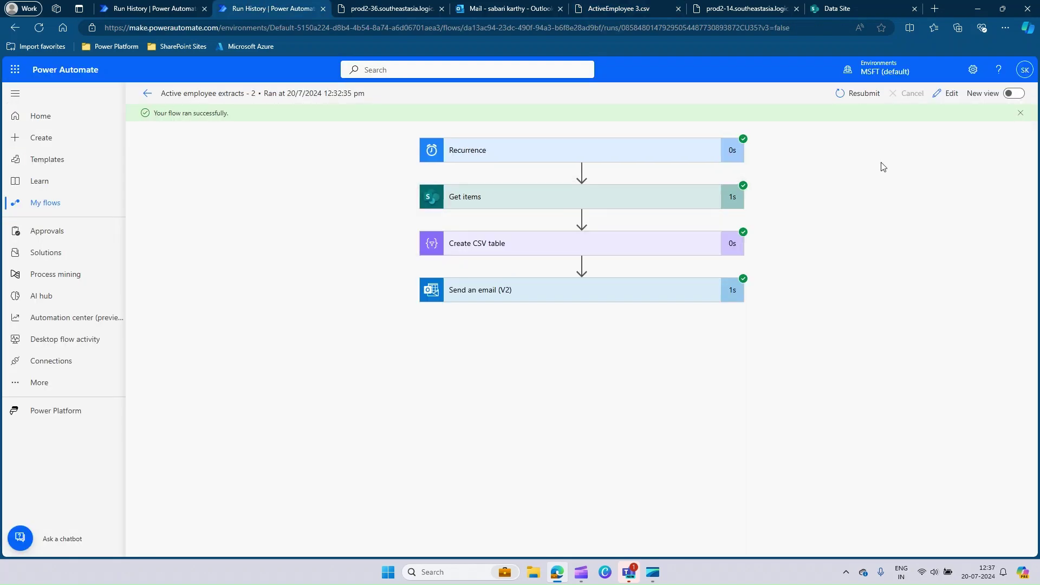